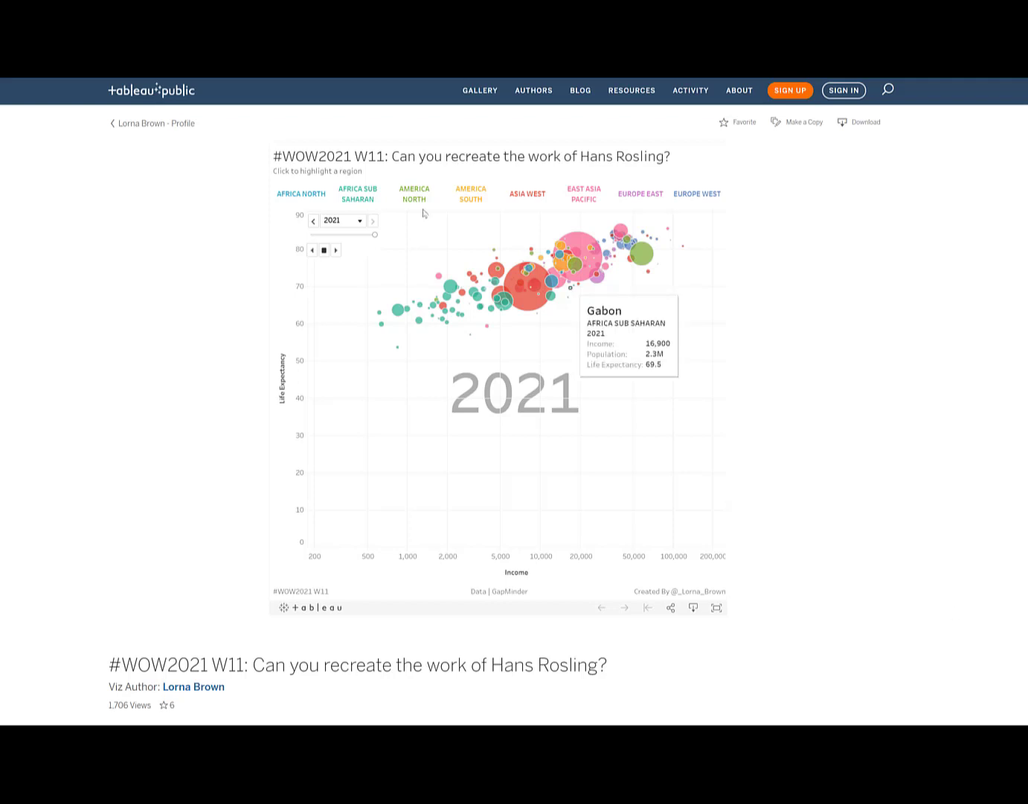
# Highlight the regions from Africa North to East Asia Pacific one after another in the bubble chart, clearing the last highlight
pyautogui.click(301, 194)
pyautogui.click(363, 191)
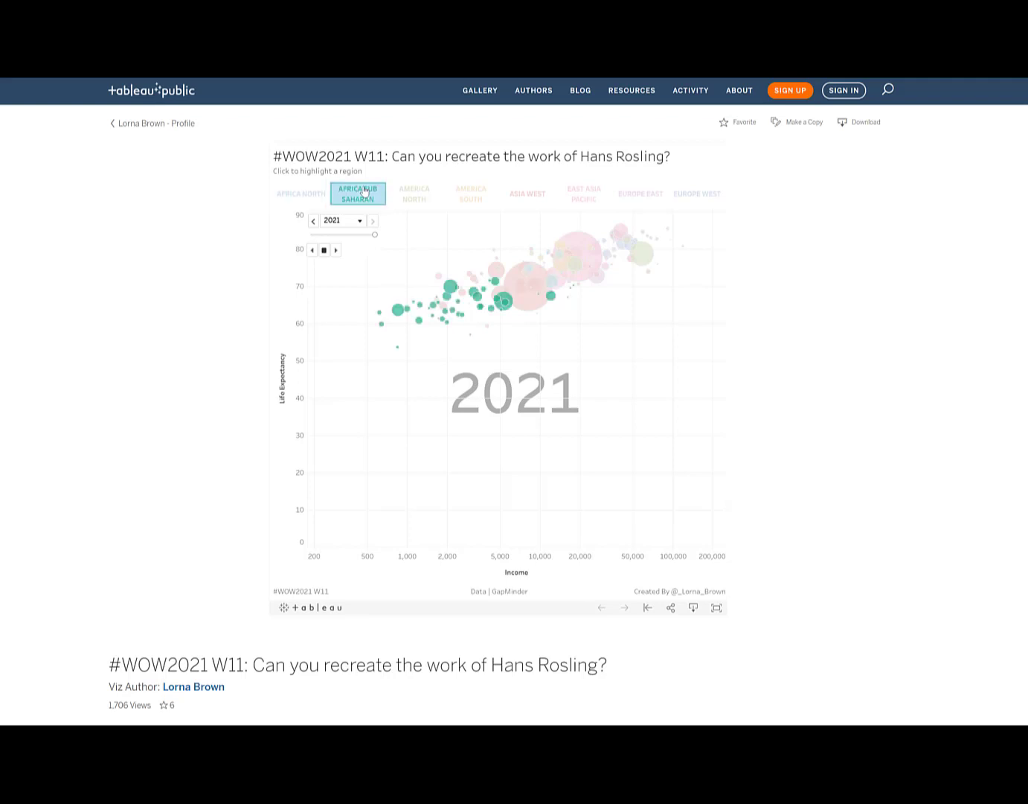
pyautogui.click(401, 193)
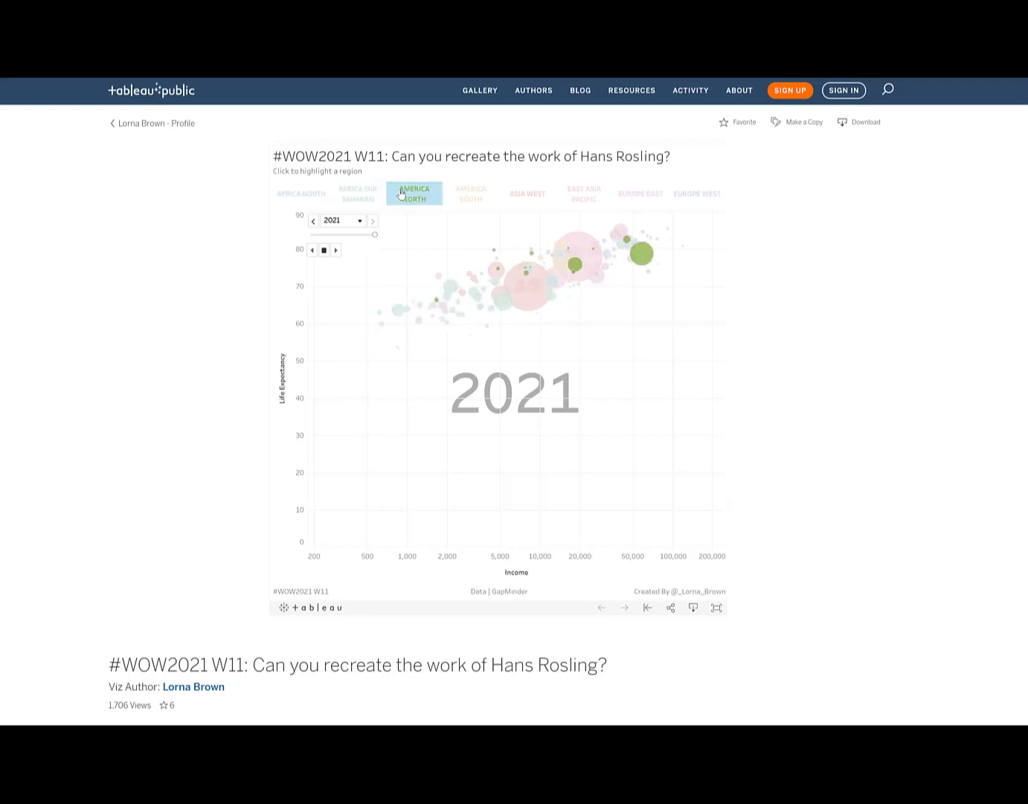
pyautogui.click(470, 196)
pyautogui.click(507, 196)
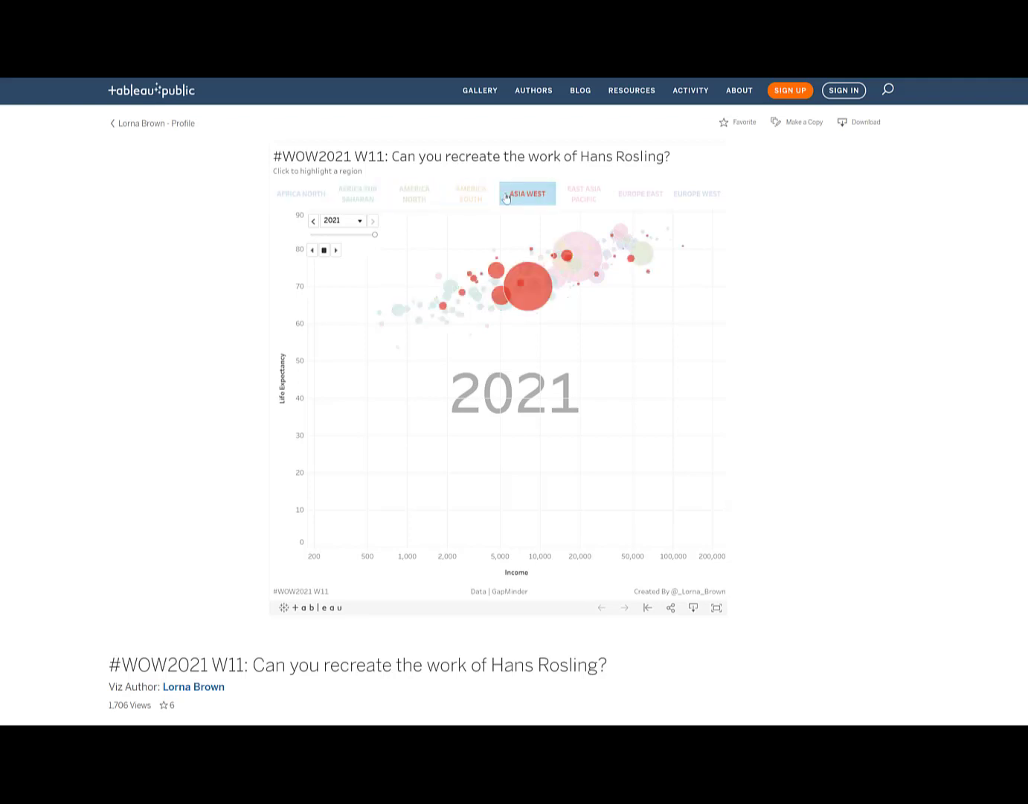
pyautogui.click(570, 196)
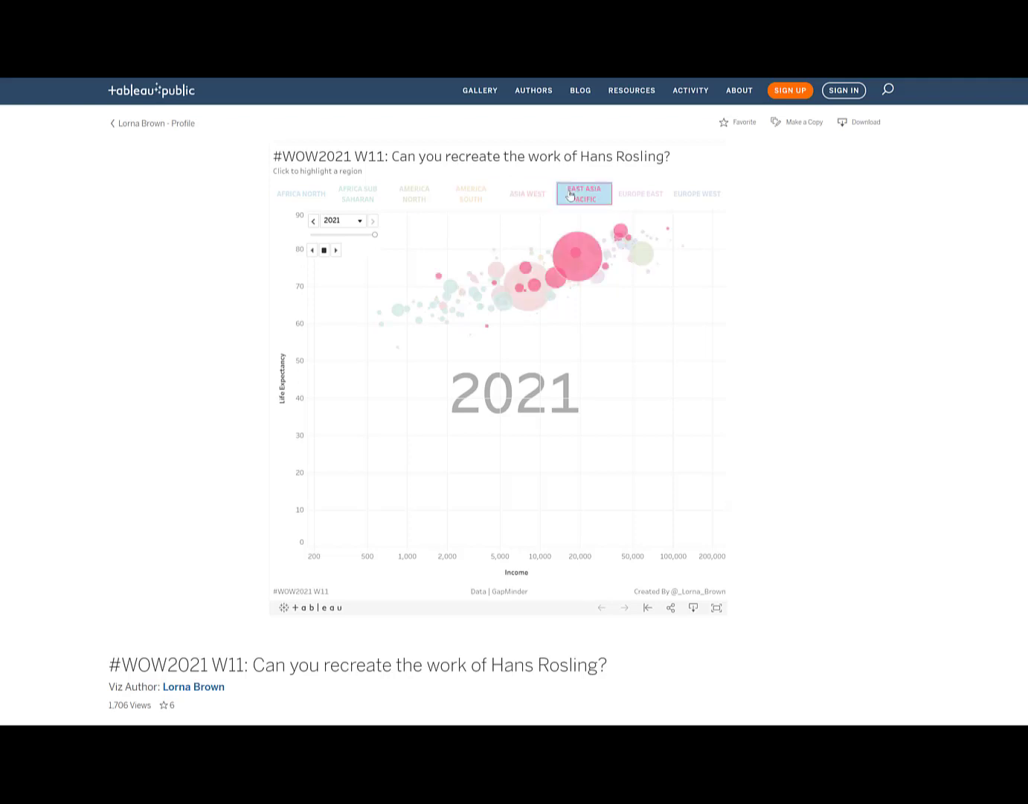
pyautogui.click(571, 195)
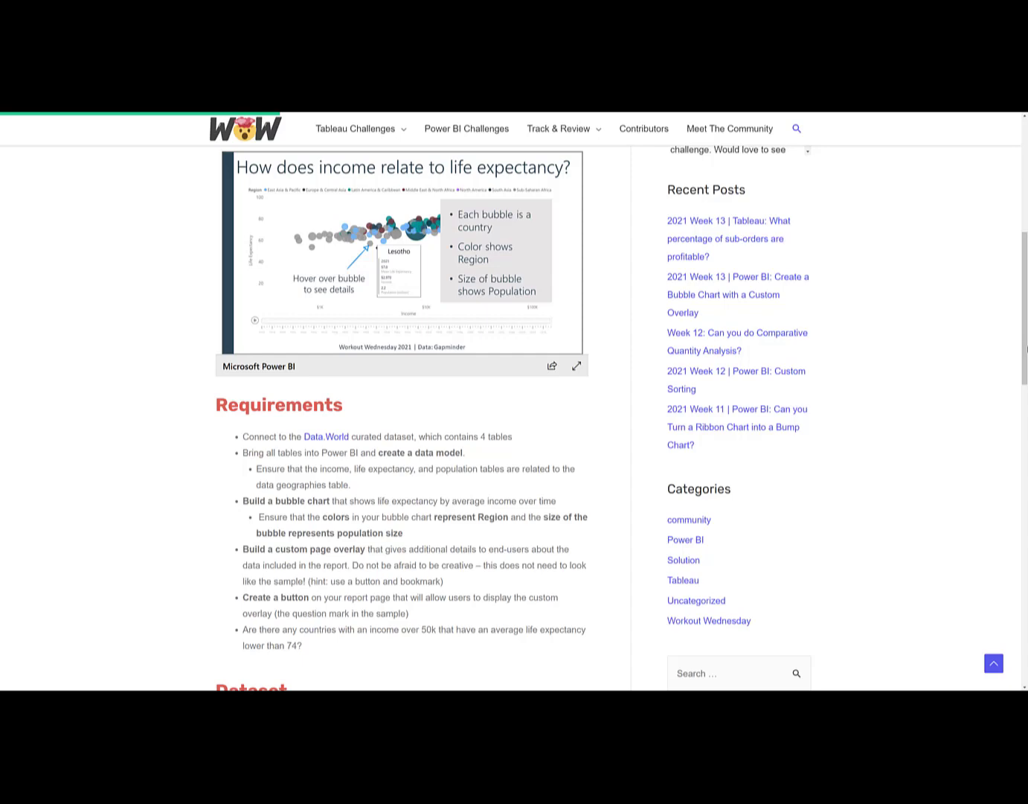
# Examine the sample Power BI report, its question-mark overlay and the challenge requirements on the Workout Wednesday page
pyautogui.scroll(2, 518, 309)
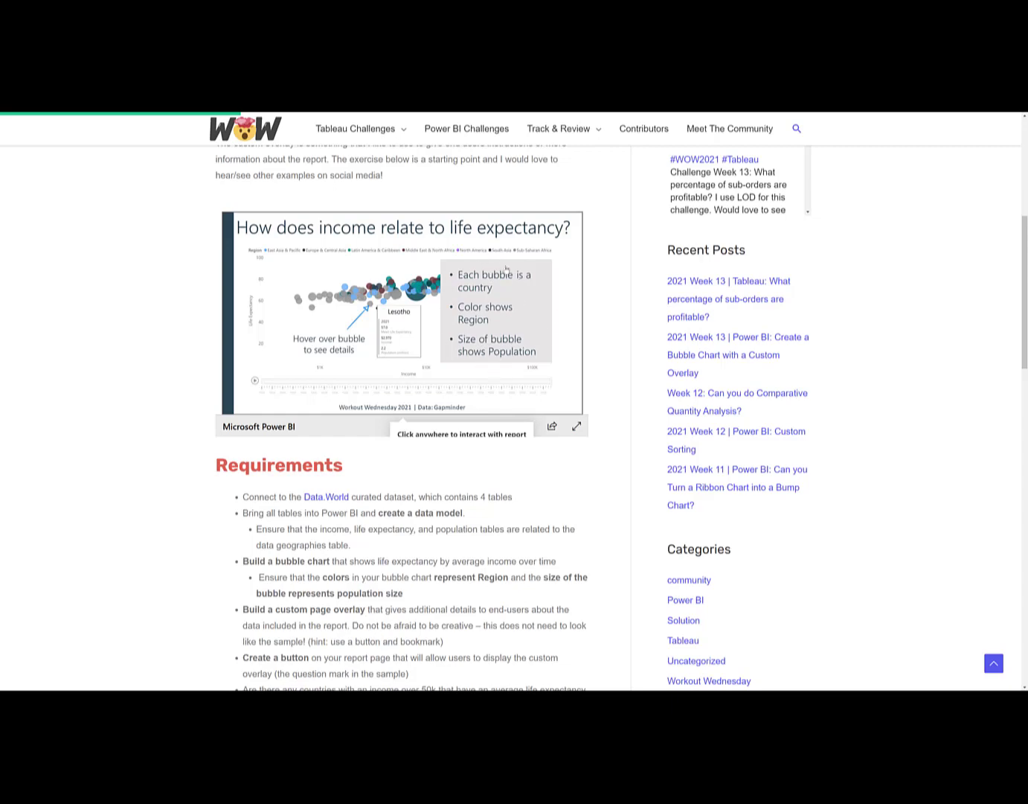
pyautogui.scroll(-2, 593, 323)
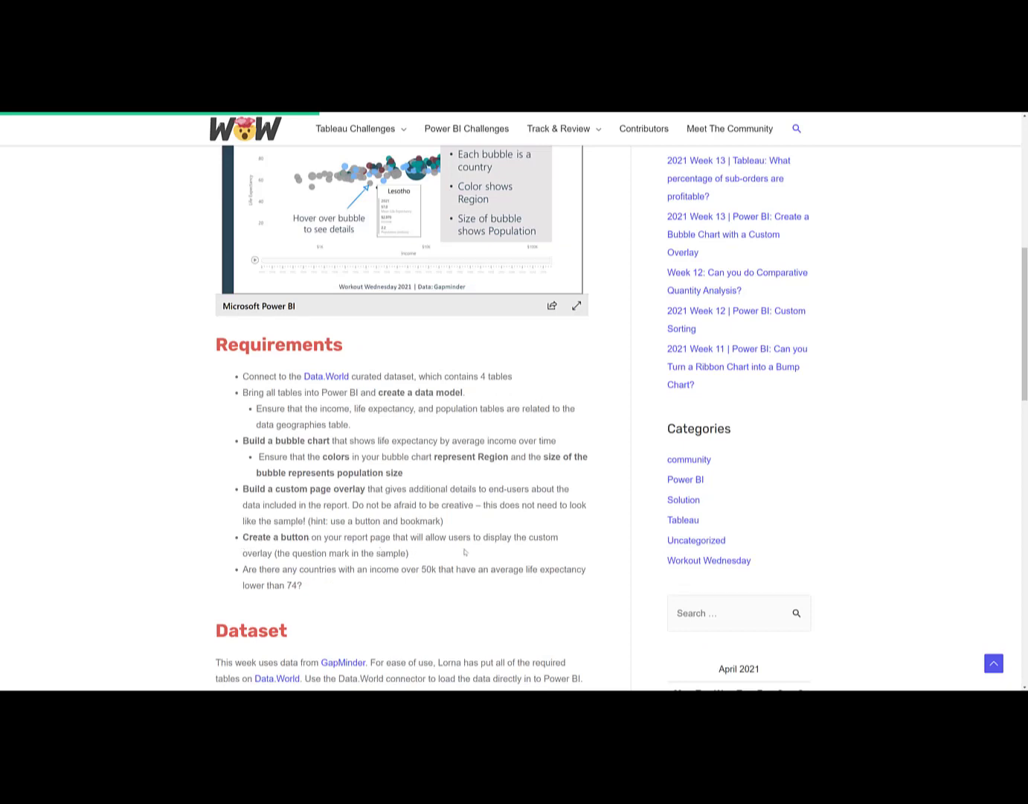
pyautogui.scroll(2, 433, 307)
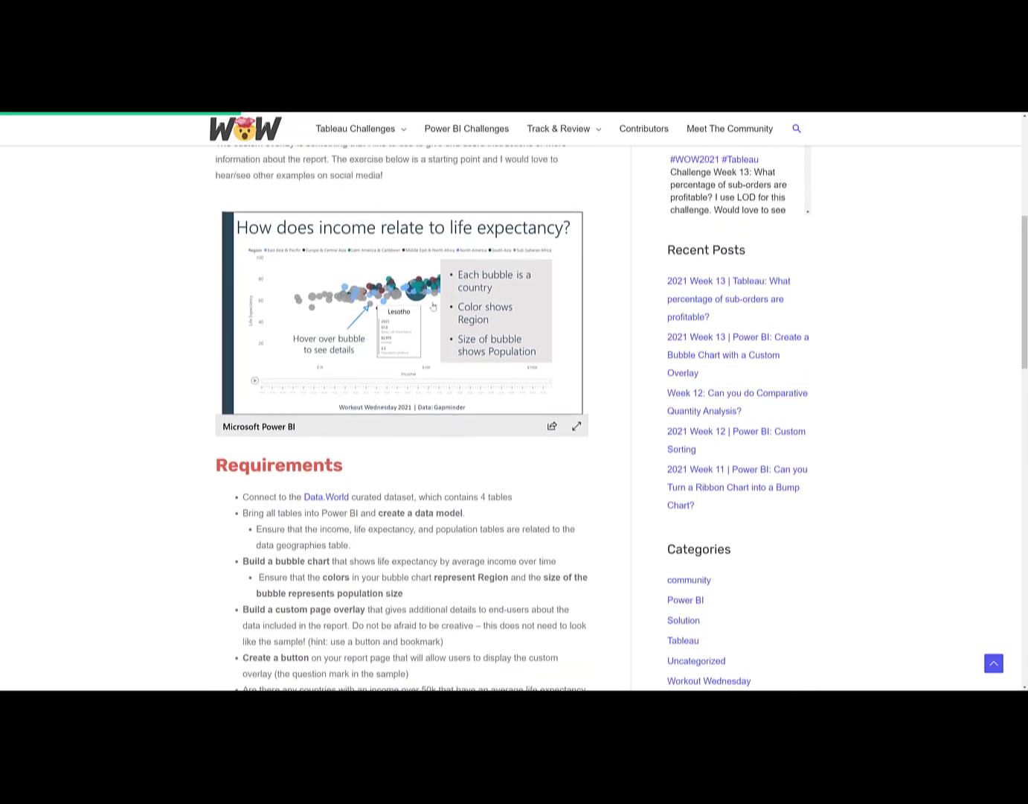
pyautogui.click(433, 306)
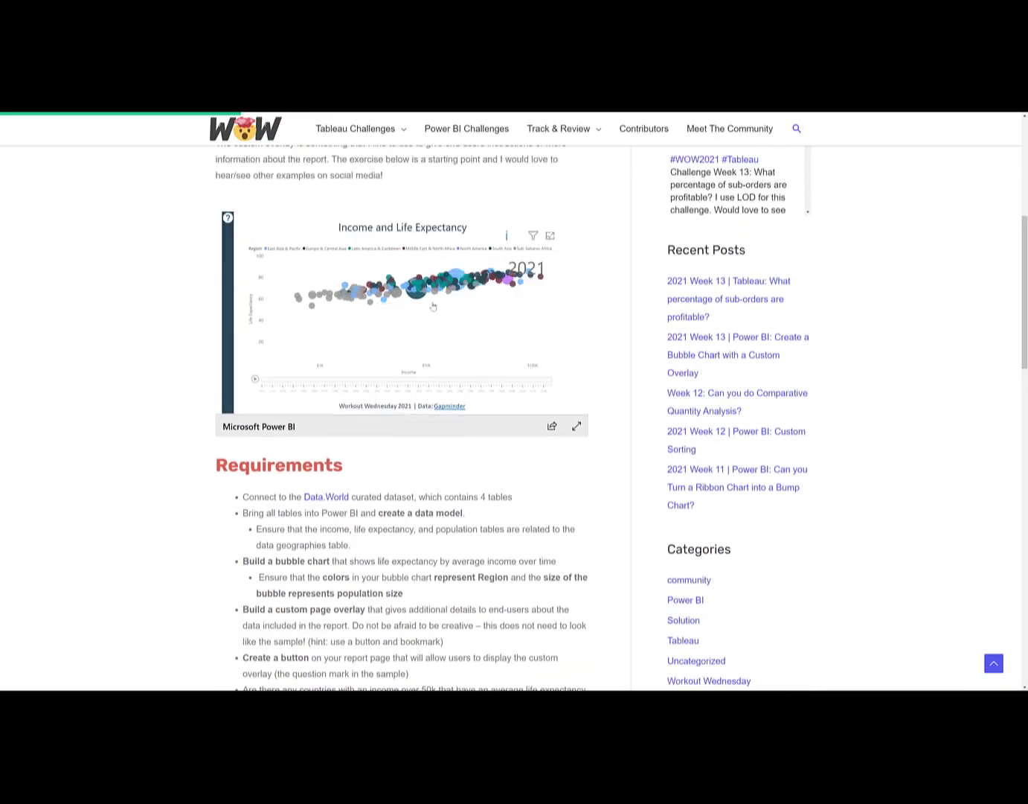
pyautogui.click(227, 221)
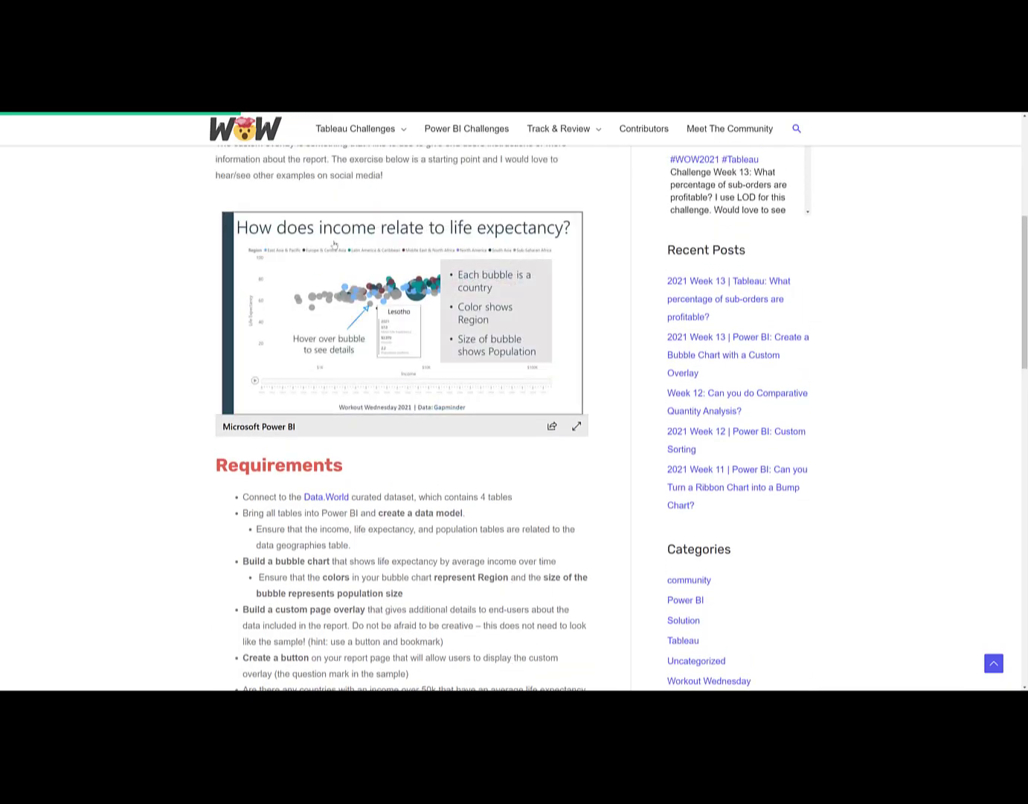
pyautogui.scroll(-1, 459, 372)
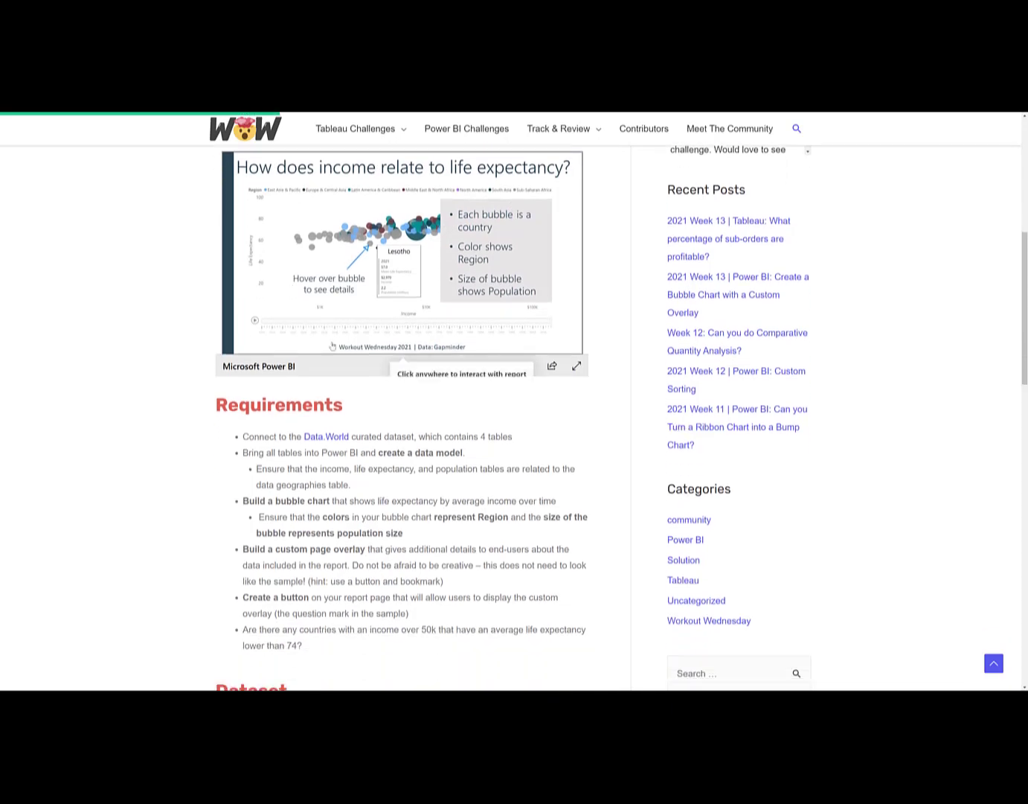
pyautogui.scroll(-1, 464, 461)
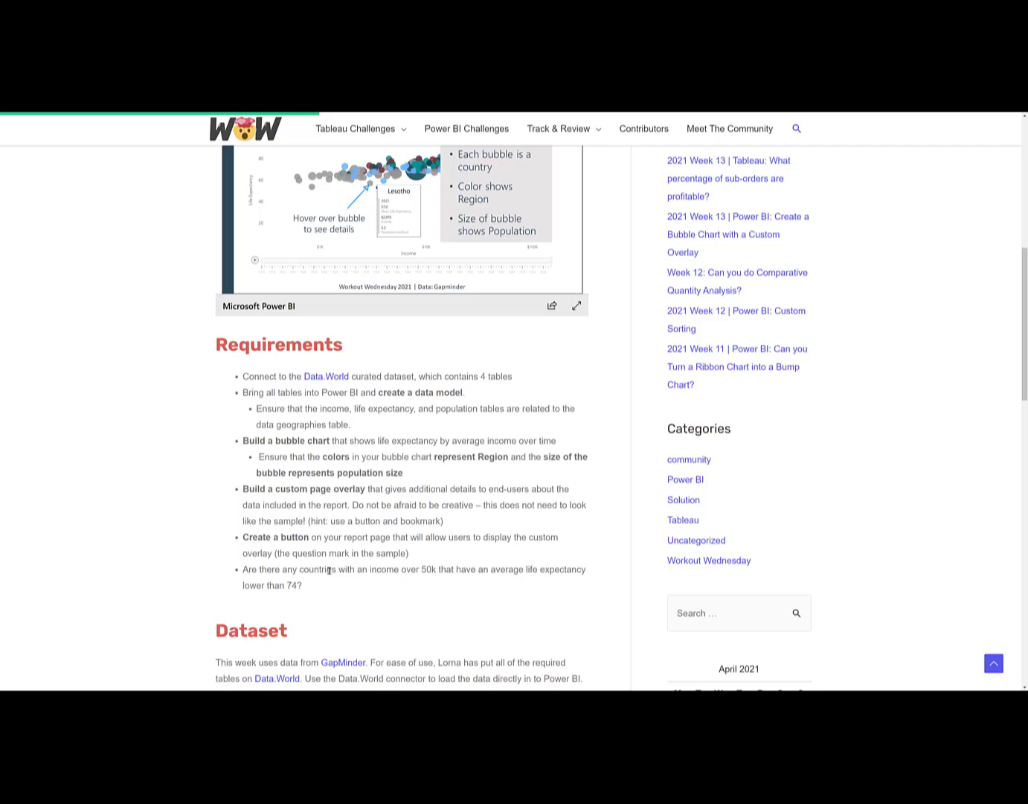
pyautogui.scroll(-5, 329, 569)
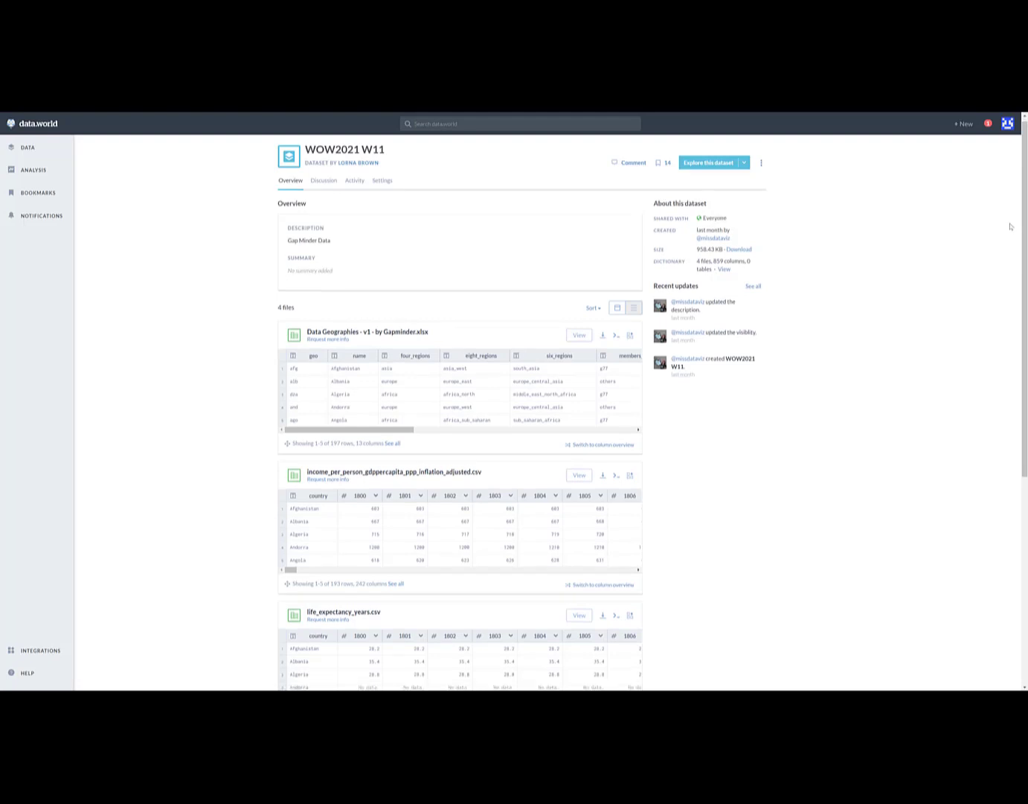
# Examine the title and the file list of the WOW2021 W11 dataset on data.world
pyautogui.scroll(-5, 1009, 226)
pyautogui.scroll(5, 1008, 233)
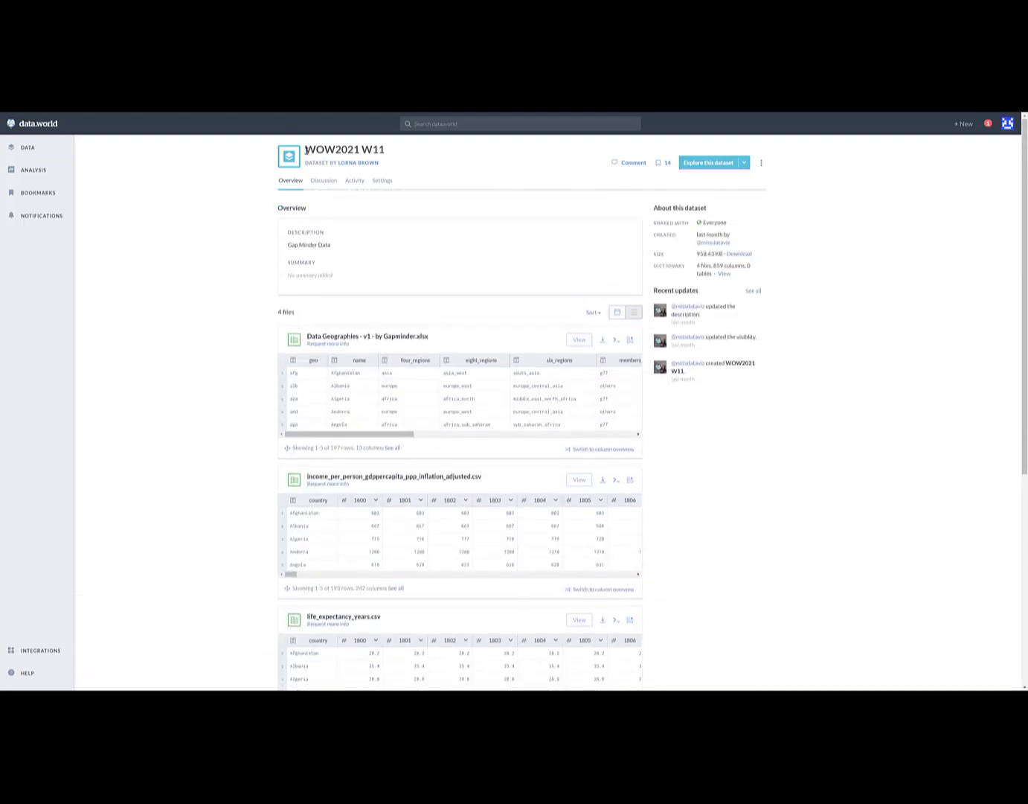
pyautogui.moveTo(305, 150); pyautogui.dragTo(384, 148)
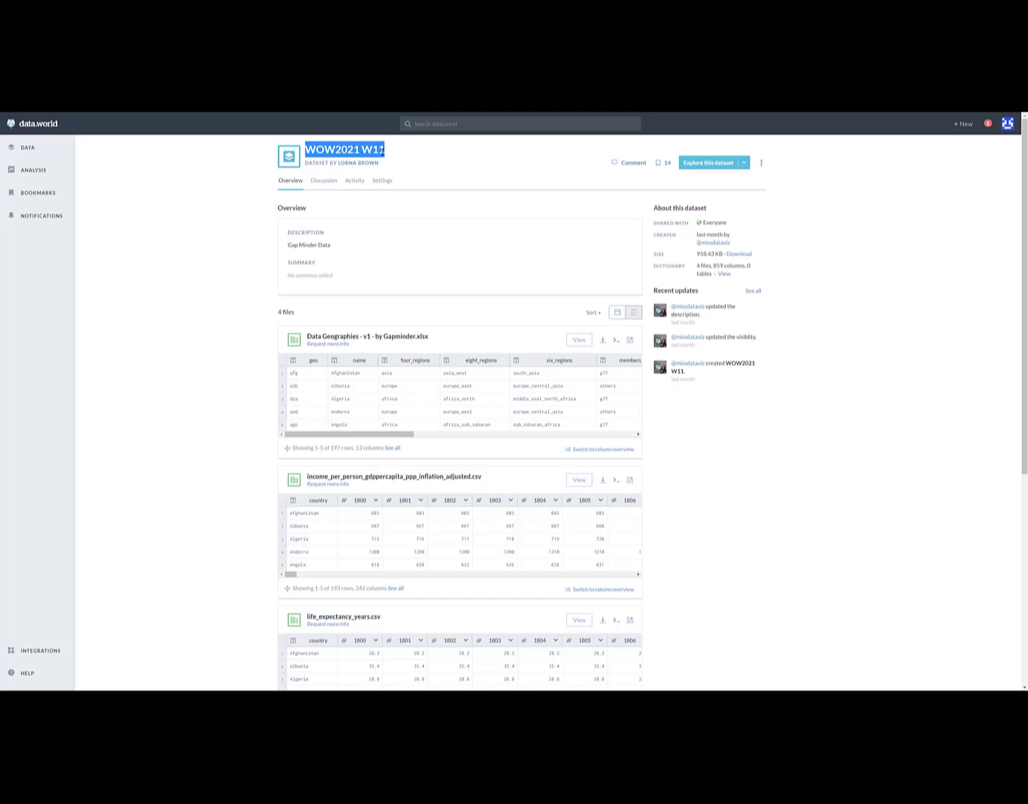
pyautogui.click(388, 153)
pyautogui.click(391, 154)
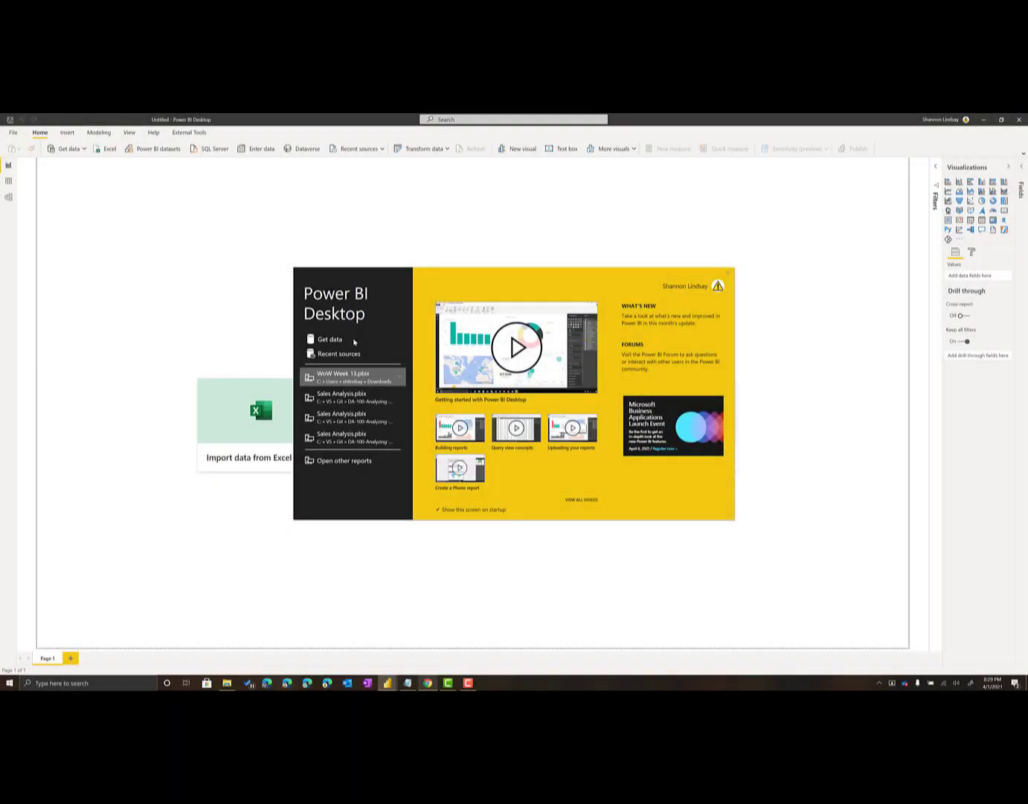
# In Power BI Desktop, search the data sources for "data.wor" and connect with Data.World - Get Dataset (Beta)
pyautogui.click(341, 341)
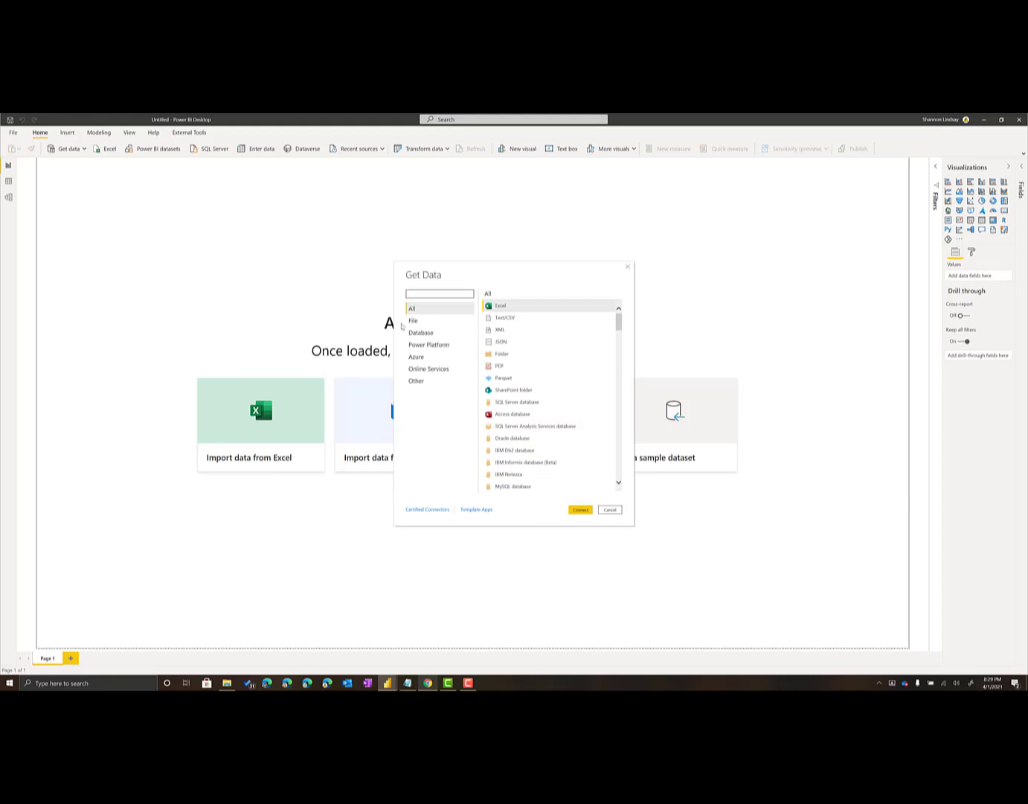
pyautogui.write('data')
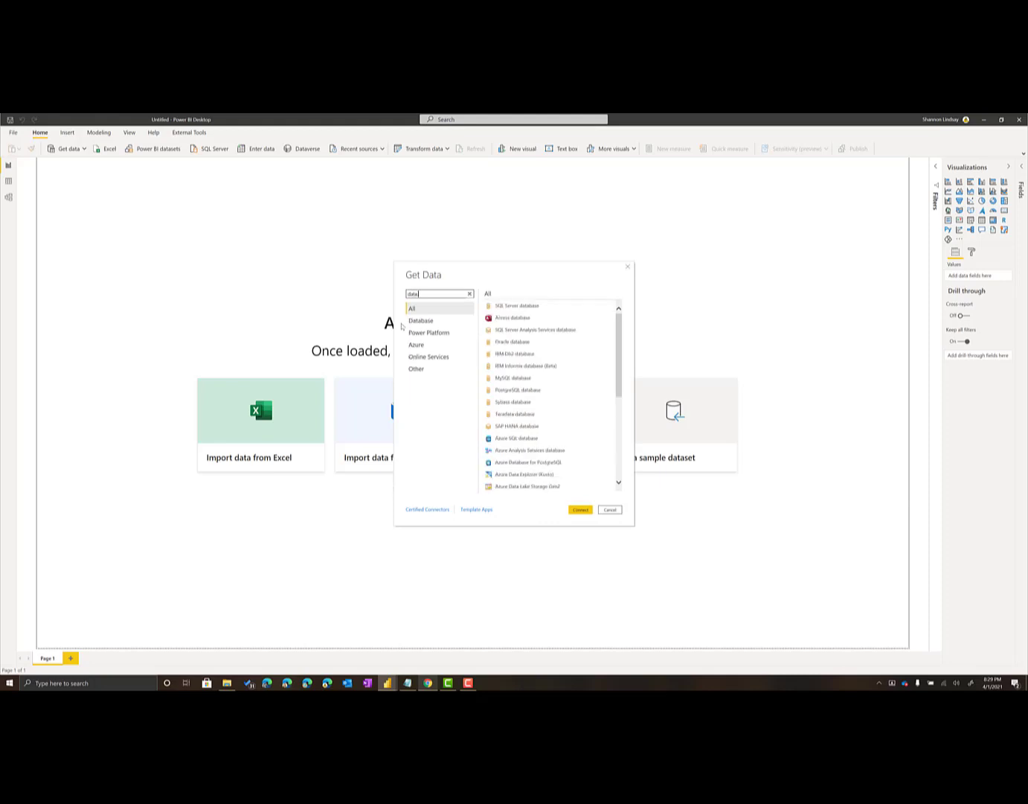
pyautogui.write('.wor')
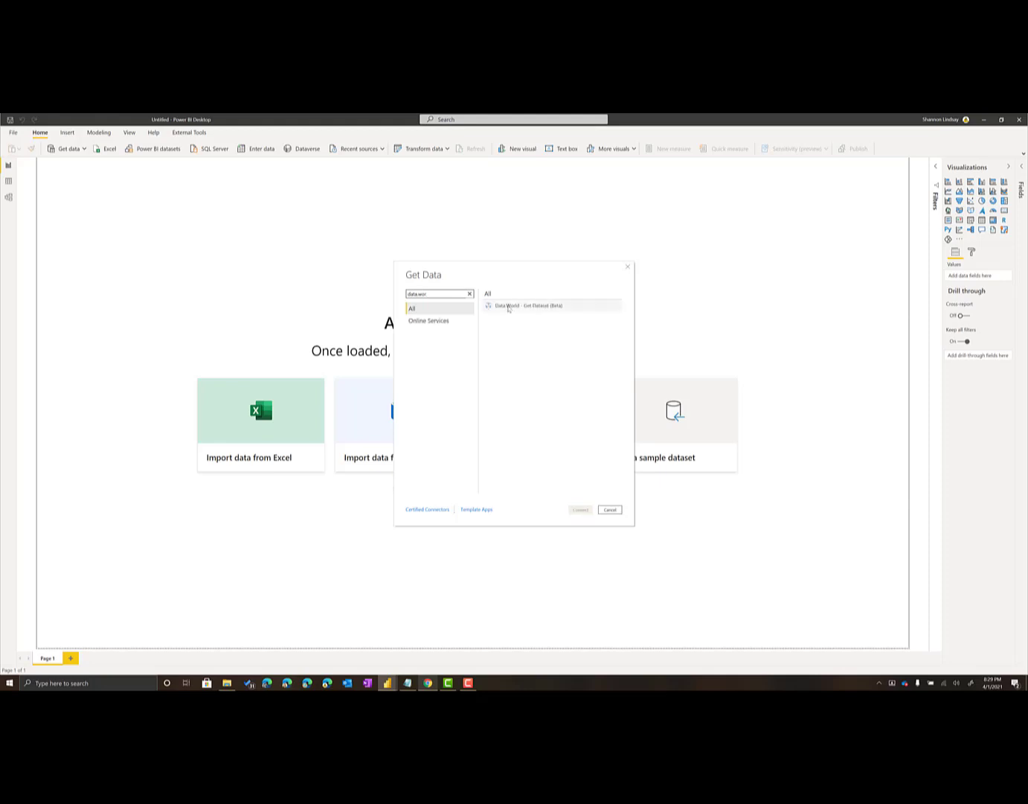
pyautogui.click(512, 307)
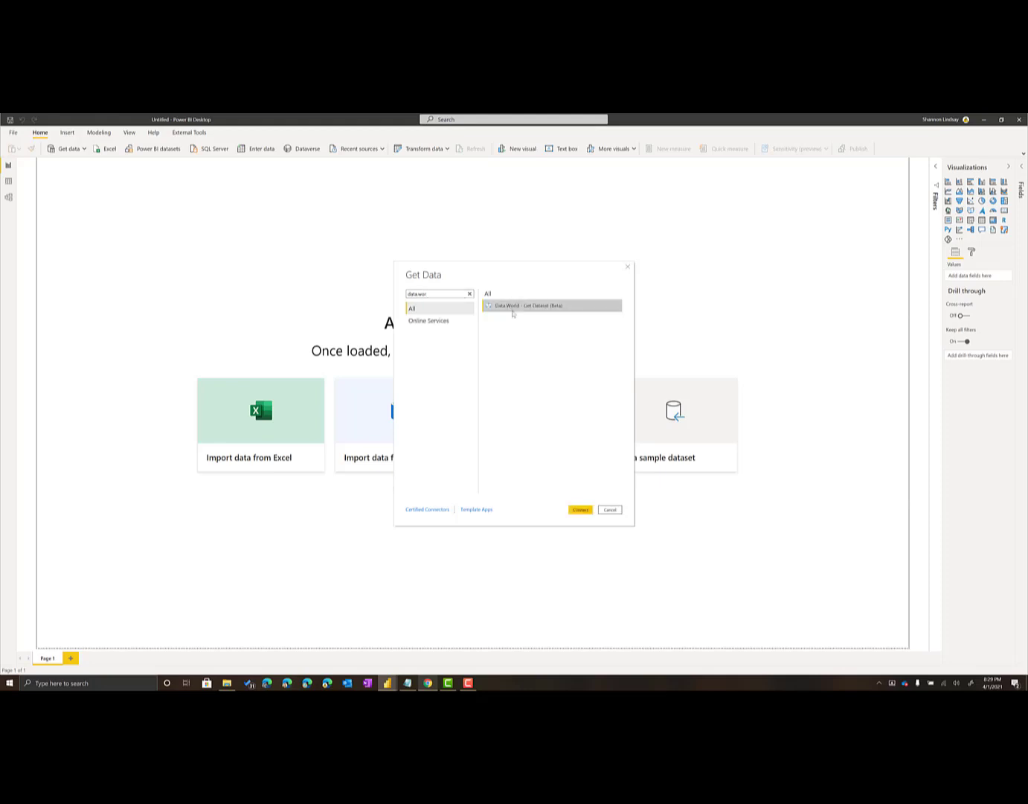
pyautogui.click(580, 509)
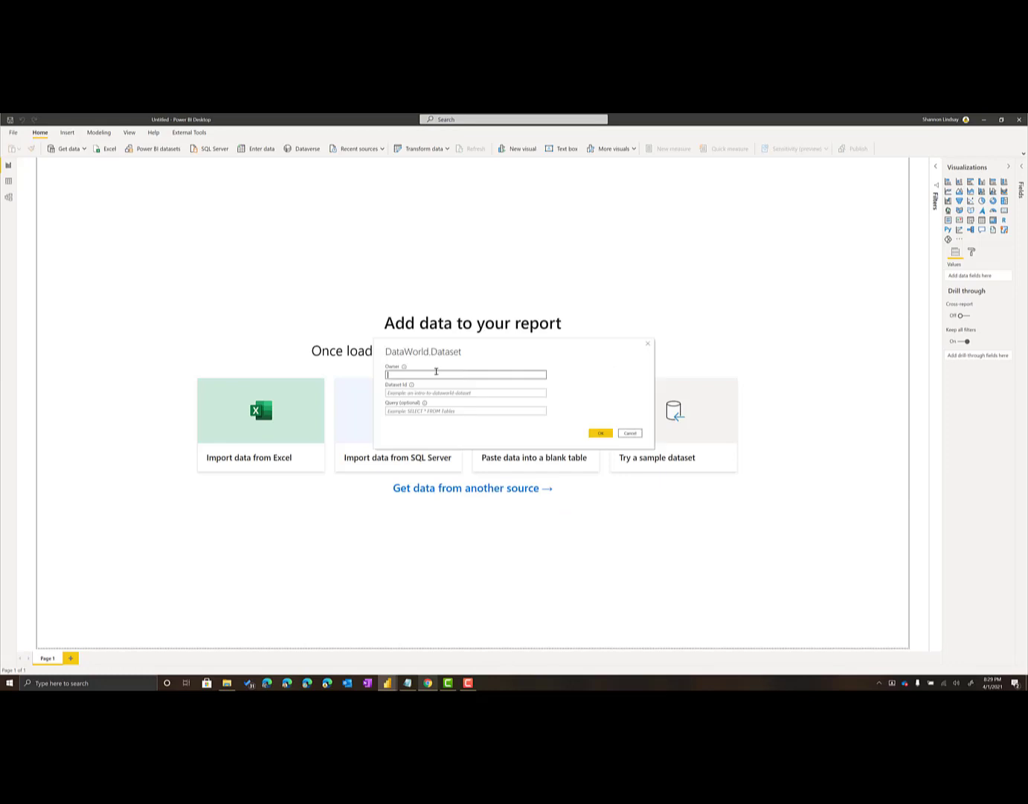
# Copy the owner's username from the dataset's web address in the browser and enter it as the Owner in Power BI Desktop
pyautogui.hotkey('alt', 'Tab')
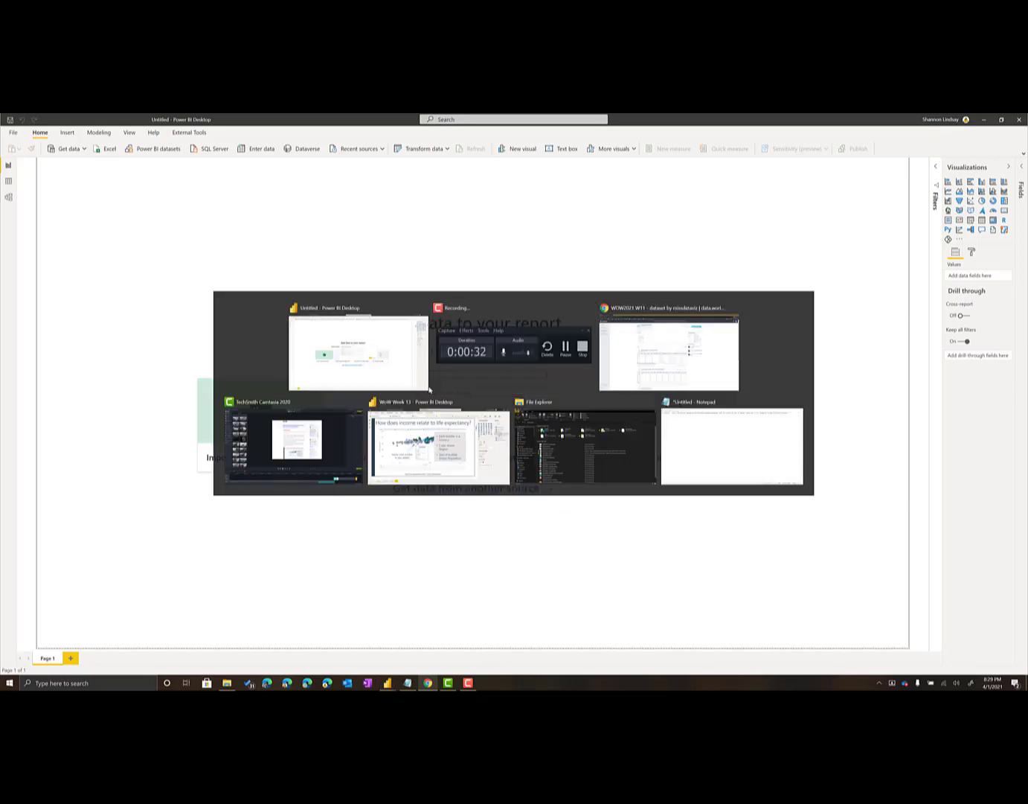
pyautogui.hotkey('alt', 'Tab')
pyautogui.hotkey('alt', 'Tab')
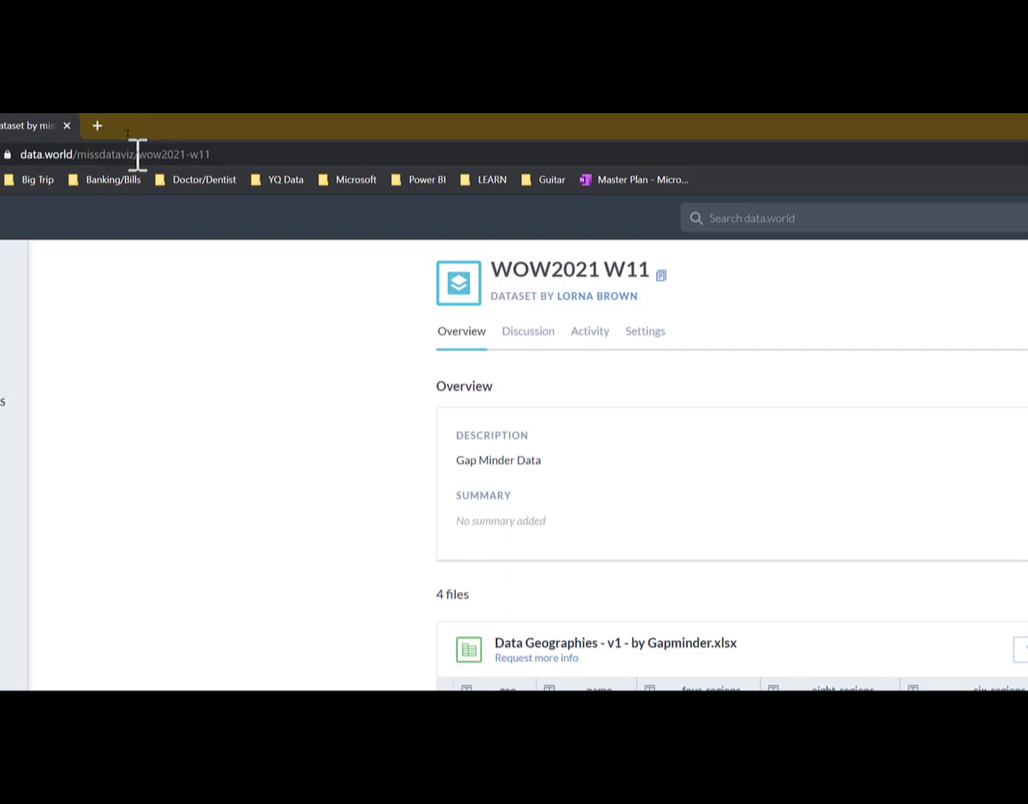
pyautogui.moveTo(131, 154); pyautogui.dragTo(100, 155)
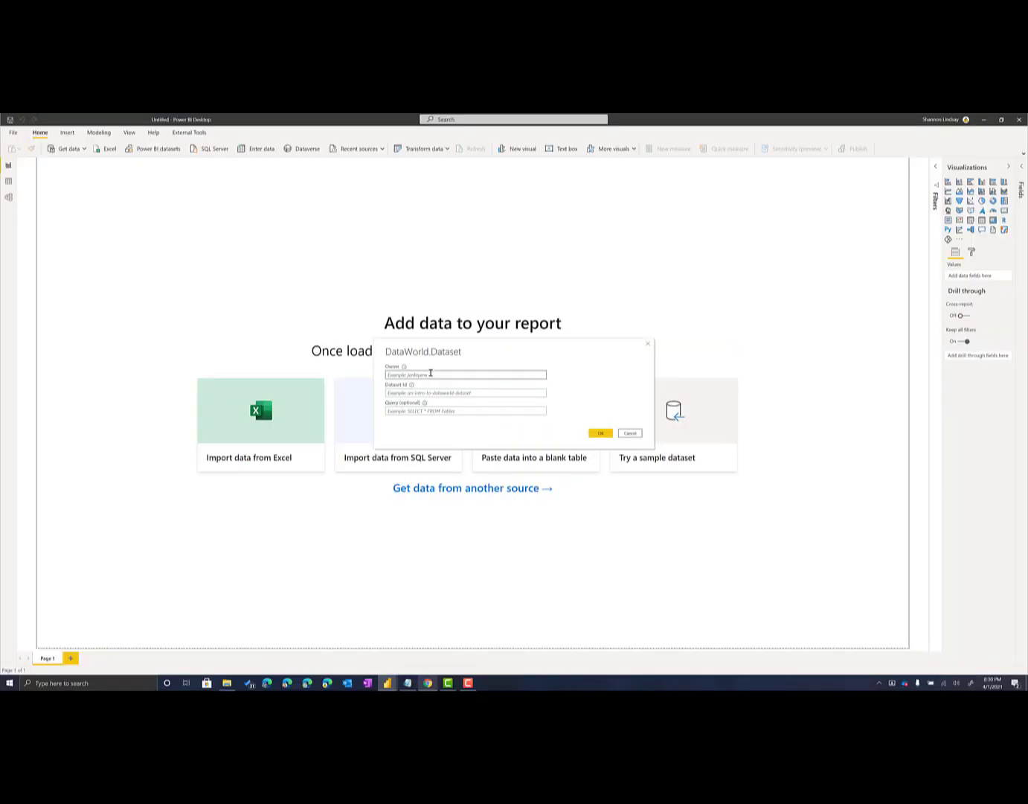
pyautogui.click(430, 374)
pyautogui.hotkey('ctrl', 'v')
# Copy wow2021-w11 from the dataset's web address in the browser, enter it as the Dataset Id in Power BI Desktop and confirm the connection
pyautogui.click(445, 393)
pyautogui.hotkey('alt', 'Tab')
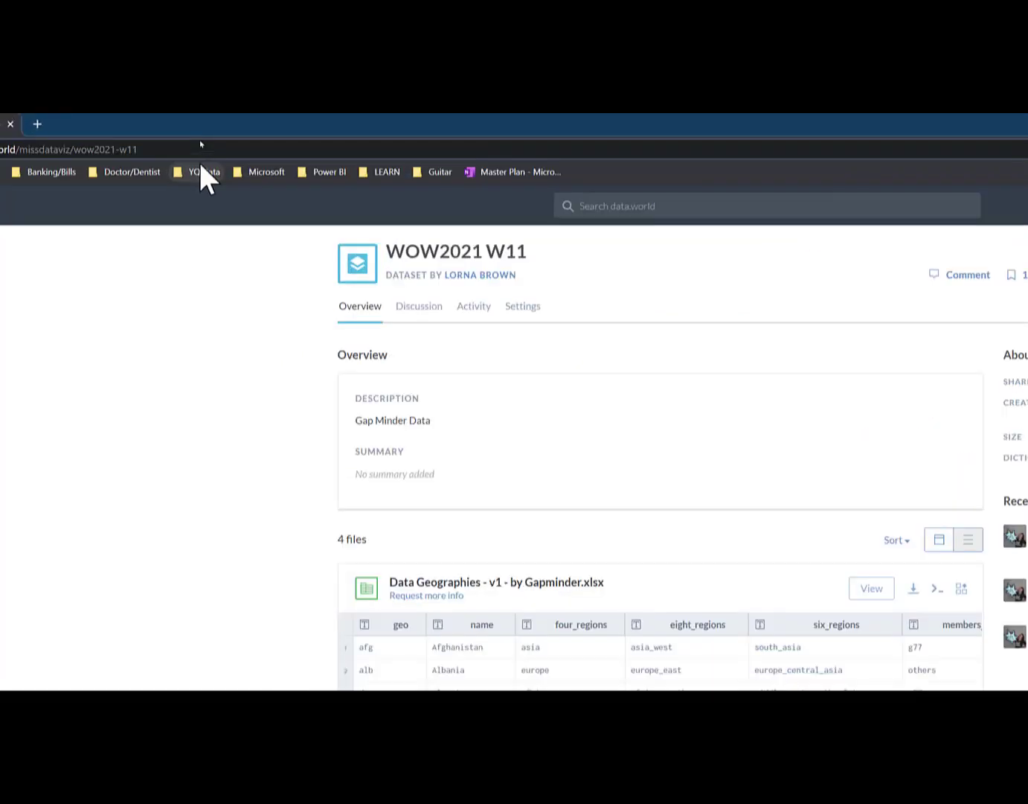
pyautogui.moveTo(177, 155); pyautogui.dragTo(109, 154)
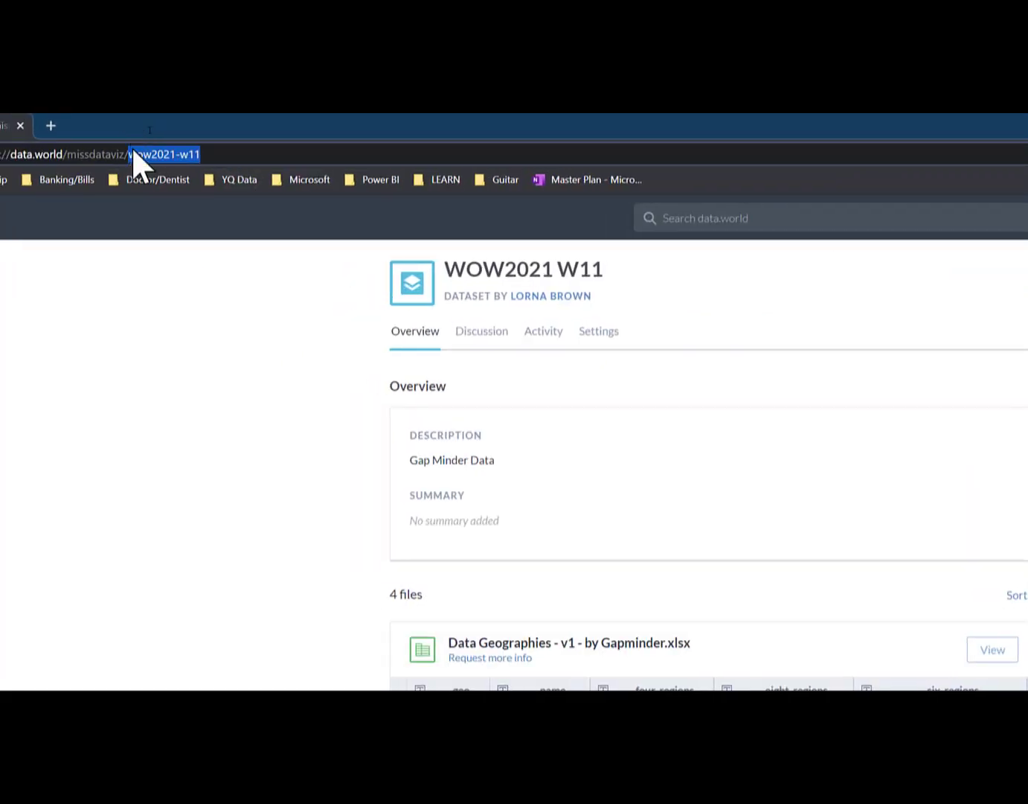
pyautogui.hotkey('alt', 'Tab')
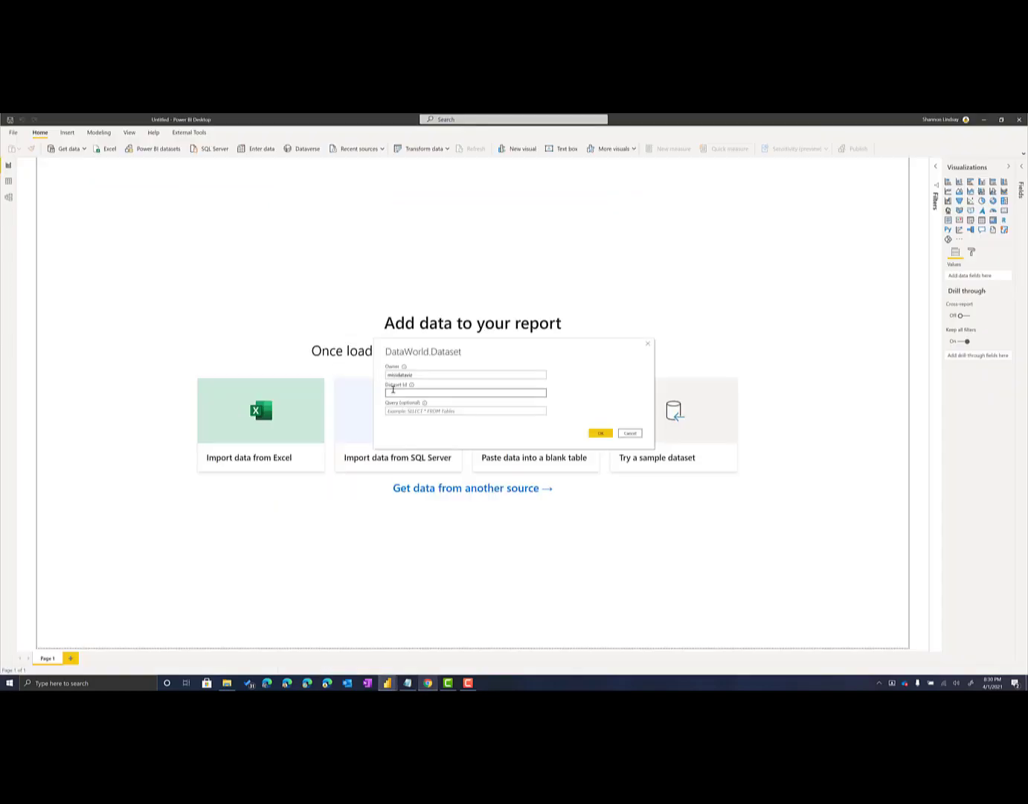
pyautogui.hotkey('ctrl', 'v')
pyautogui.click(596, 433)
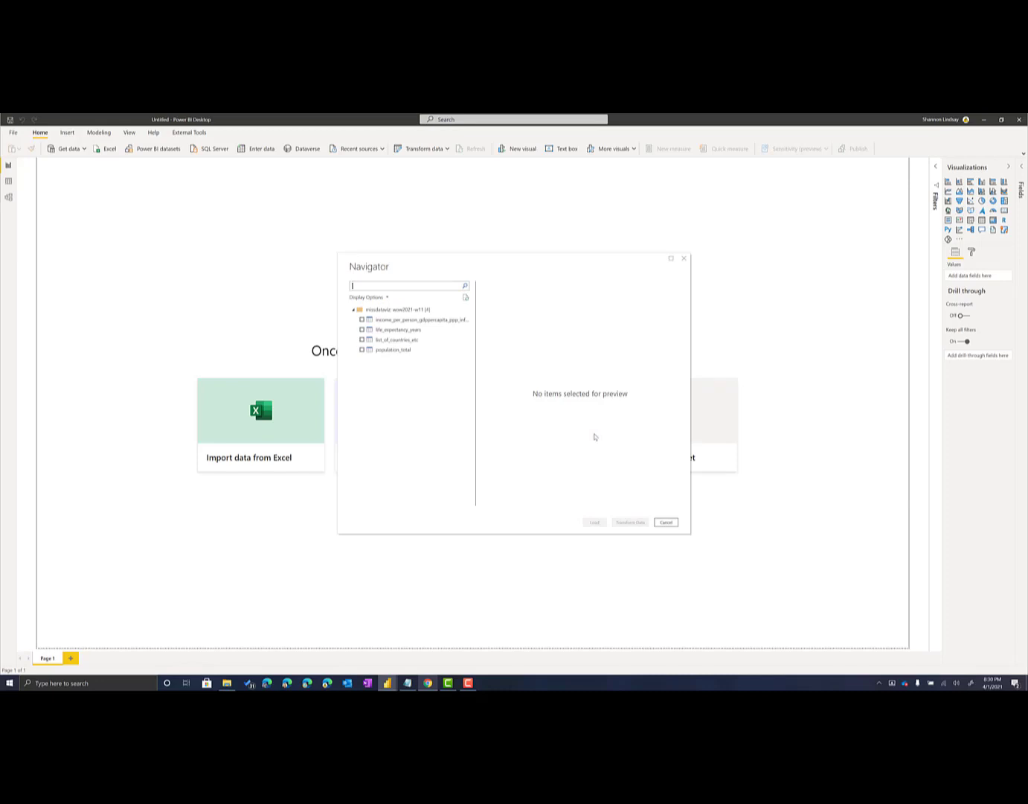
# Select the income, life_expectancy_years, list_of_countries_etc and population_total tables and open them for transformation in Power Query
pyautogui.click(361, 319)
pyautogui.click(362, 329)
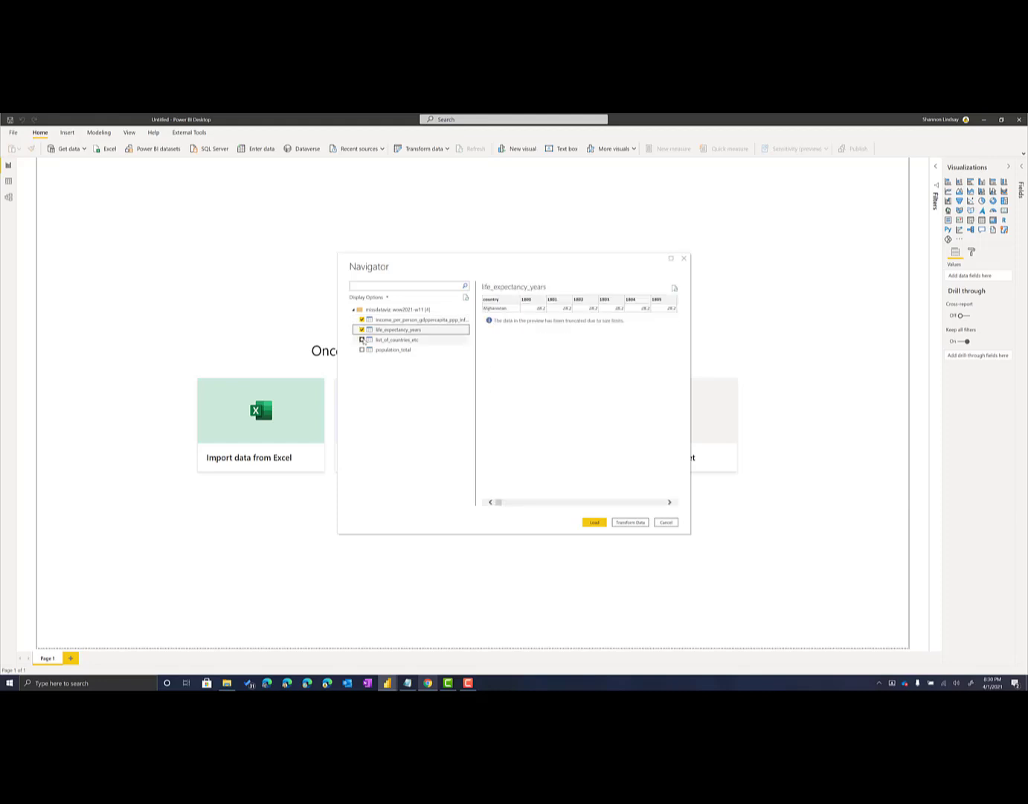
pyautogui.click(362, 338)
pyautogui.click(361, 350)
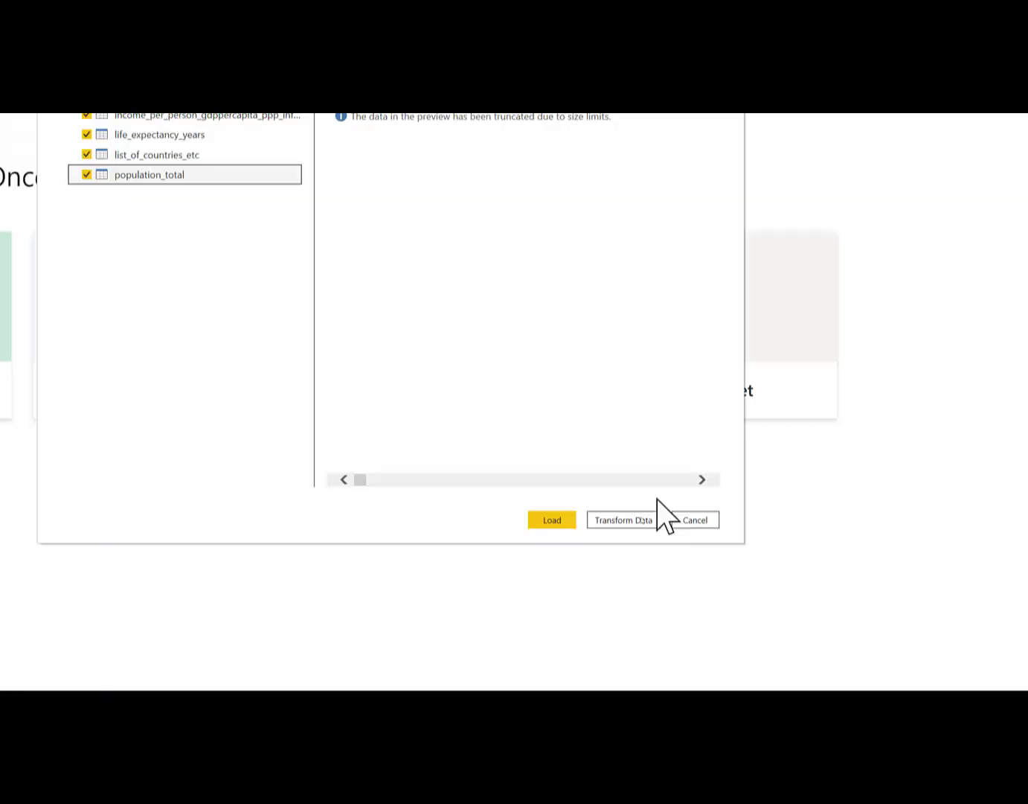
pyautogui.click(630, 519)
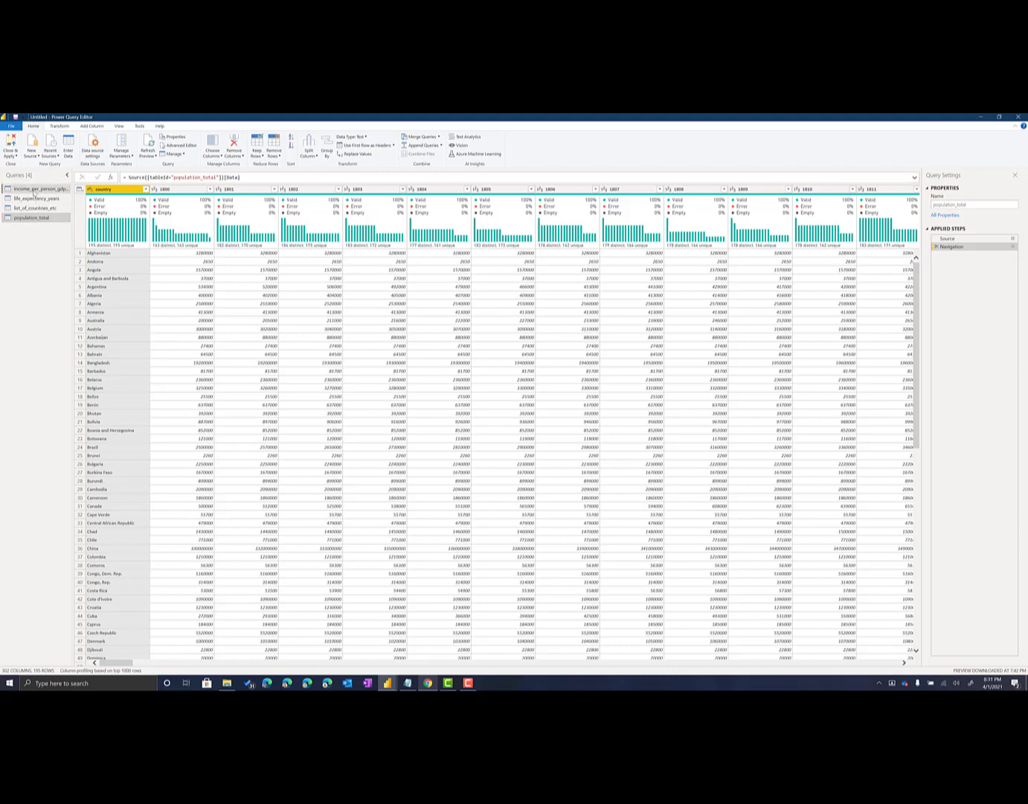
# Rename the income-per-person query as Income and the life_expectancy_years query as Life Expectancy
pyautogui.click(25, 191)
pyautogui.doubleClick(24, 191)
pyautogui.write('Income')
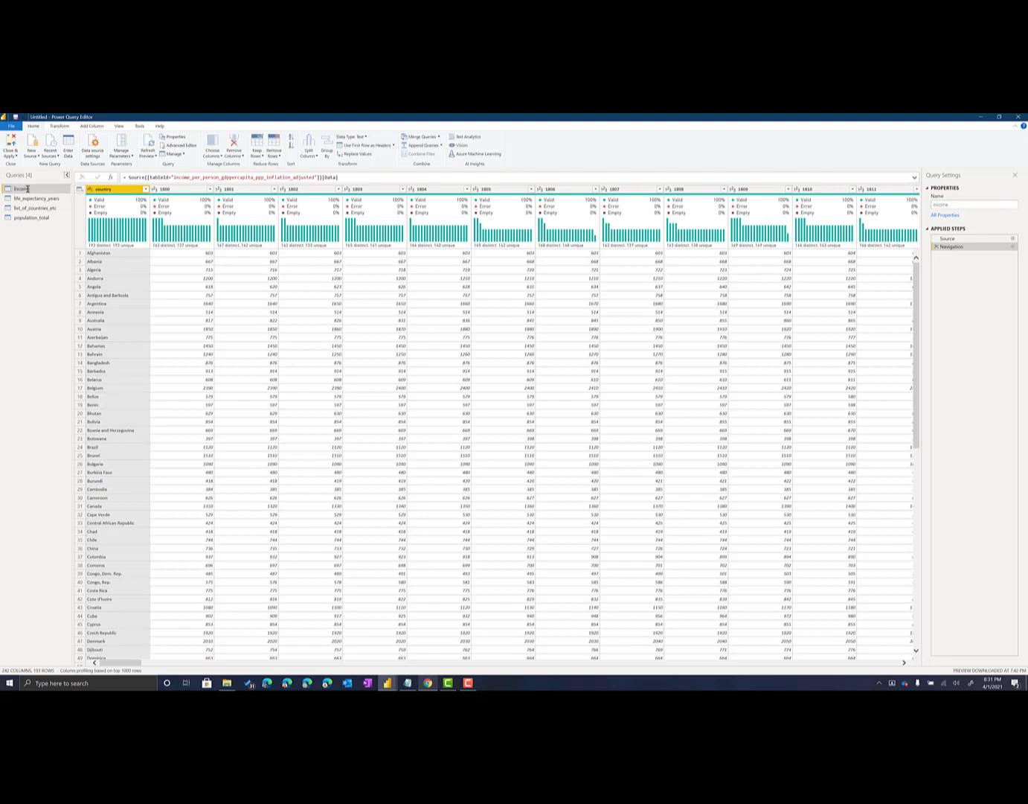
pyautogui.click(38, 197)
pyautogui.doubleClick(38, 199)
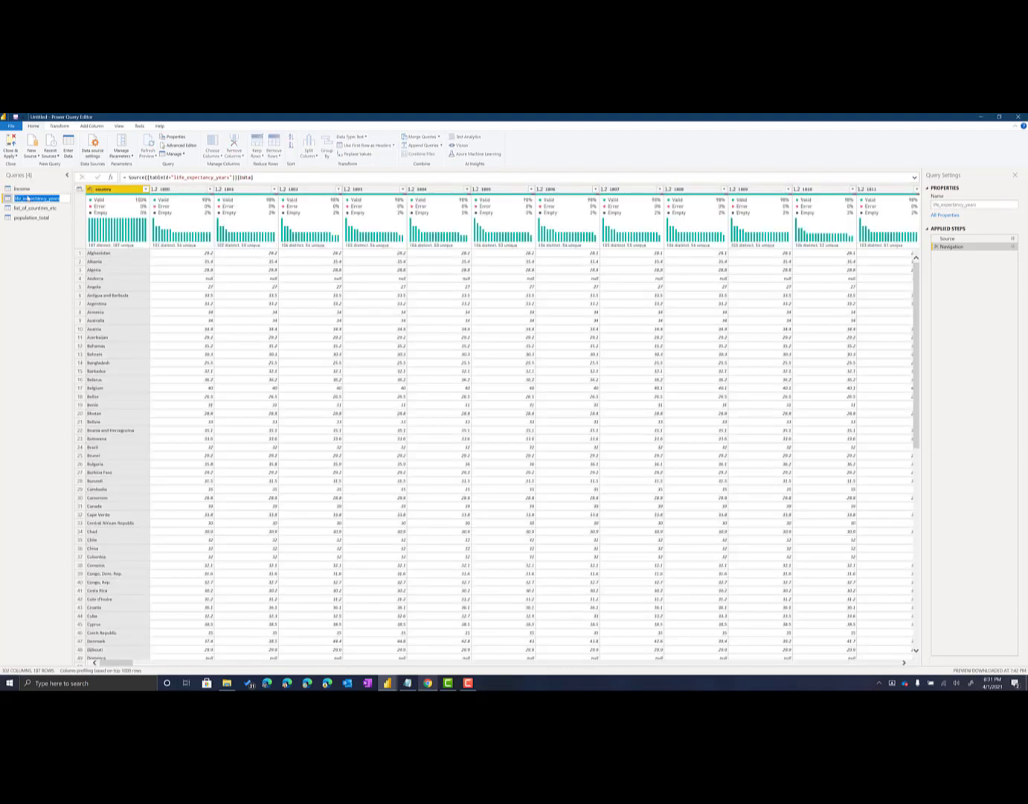
pyautogui.write('Life Expectancy')
# Rename the list_of_countries_etc query as dimCountry and the population_total query as Population
pyautogui.click(32, 208)
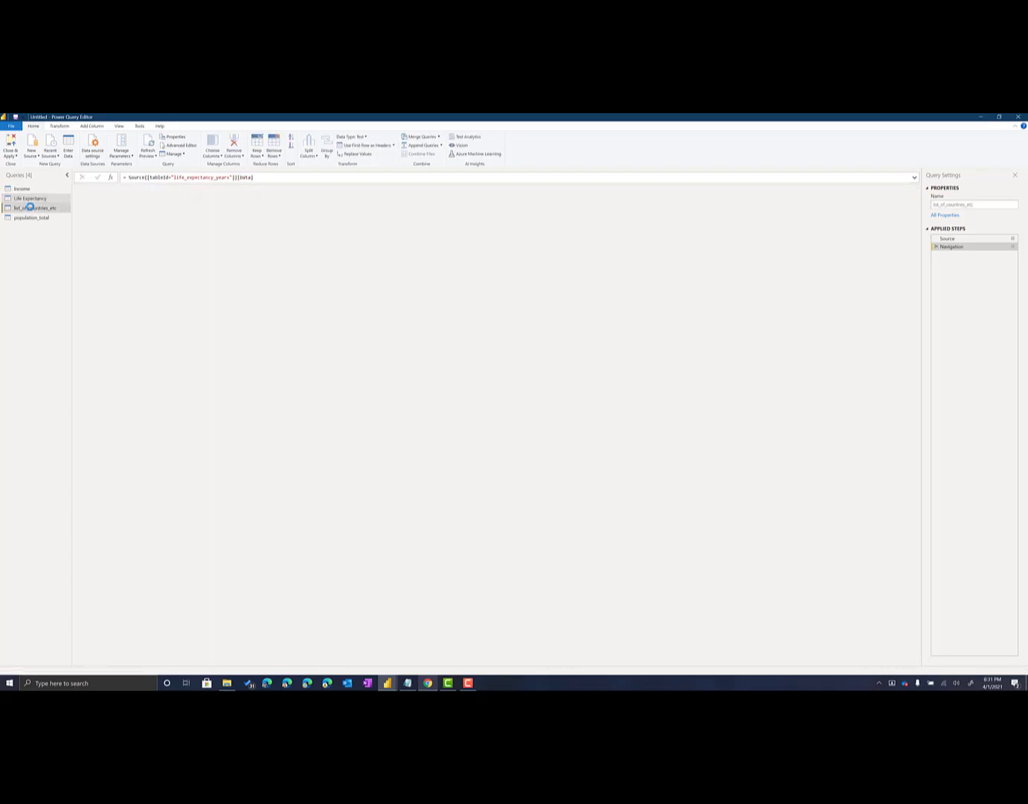
pyautogui.doubleClick(31, 208)
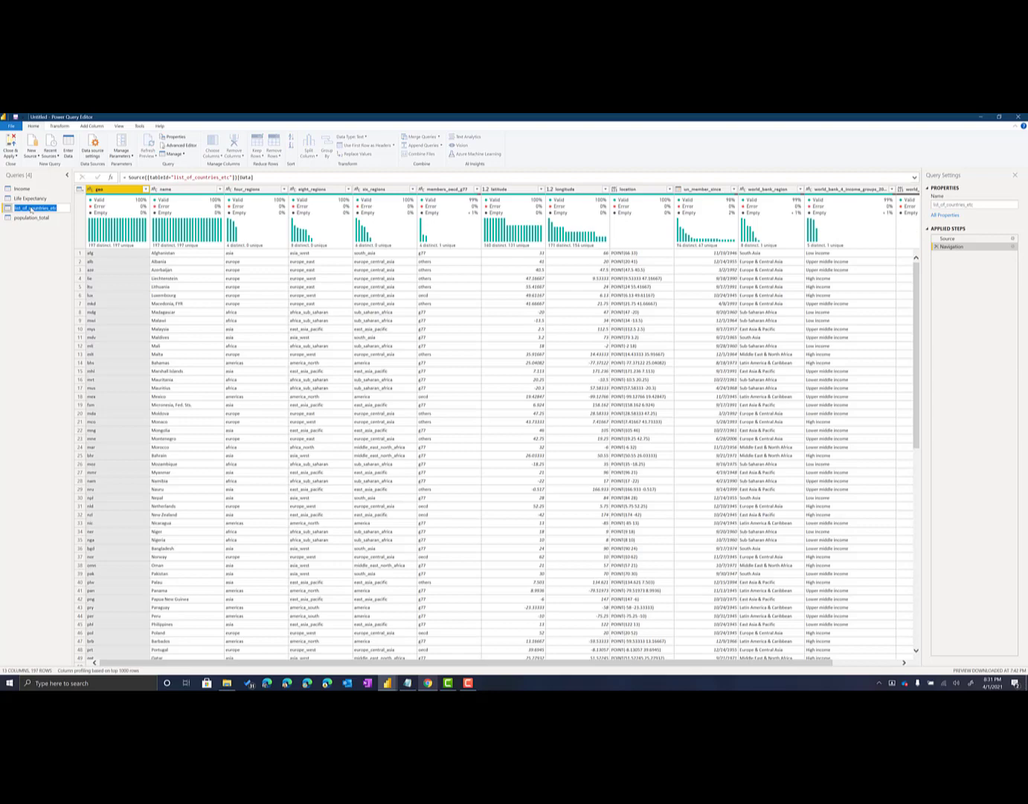
pyautogui.write('dimCountry')
pyautogui.click(36, 217)
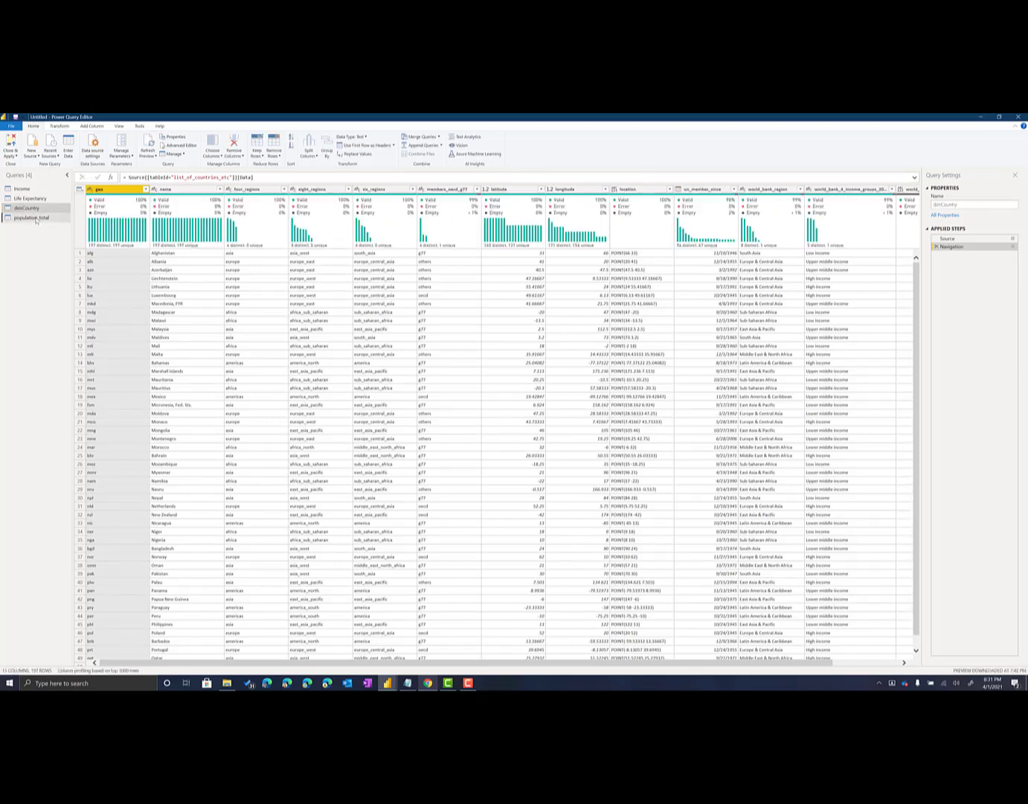
pyautogui.doubleClick(35, 217)
pyautogui.write('Population')
pyautogui.press('Return')
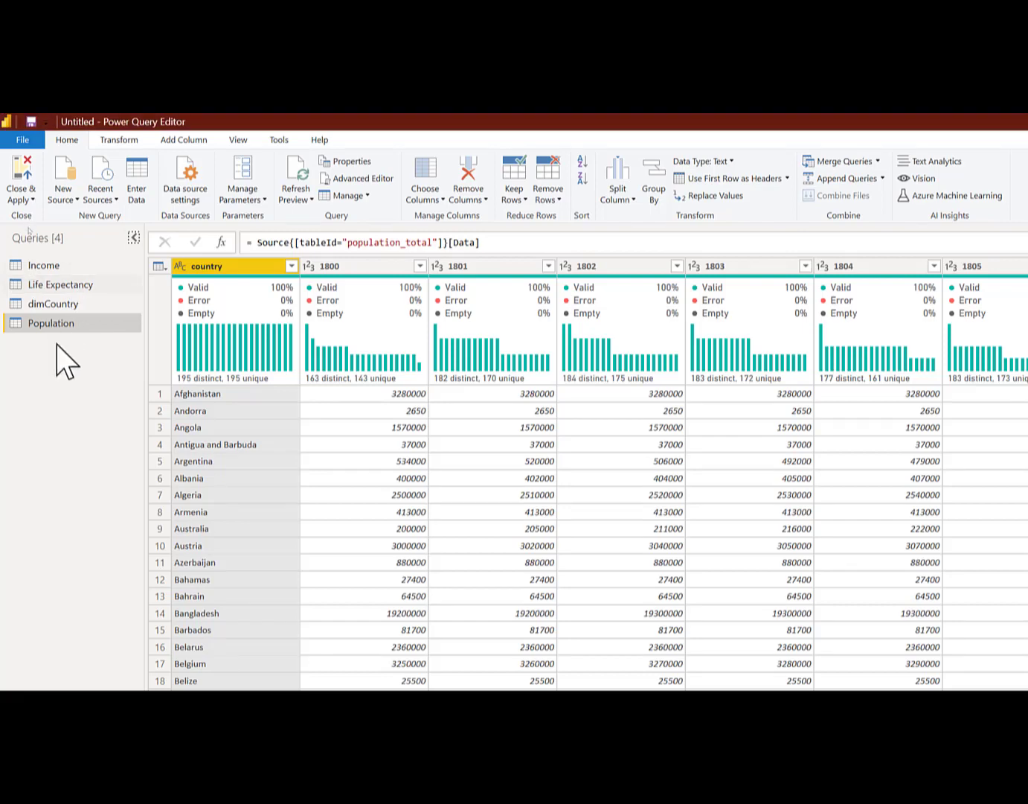
# Compare the dimCountry and Population tables and inspect the statistics of dimCountry's name column
pyautogui.click(61, 306)
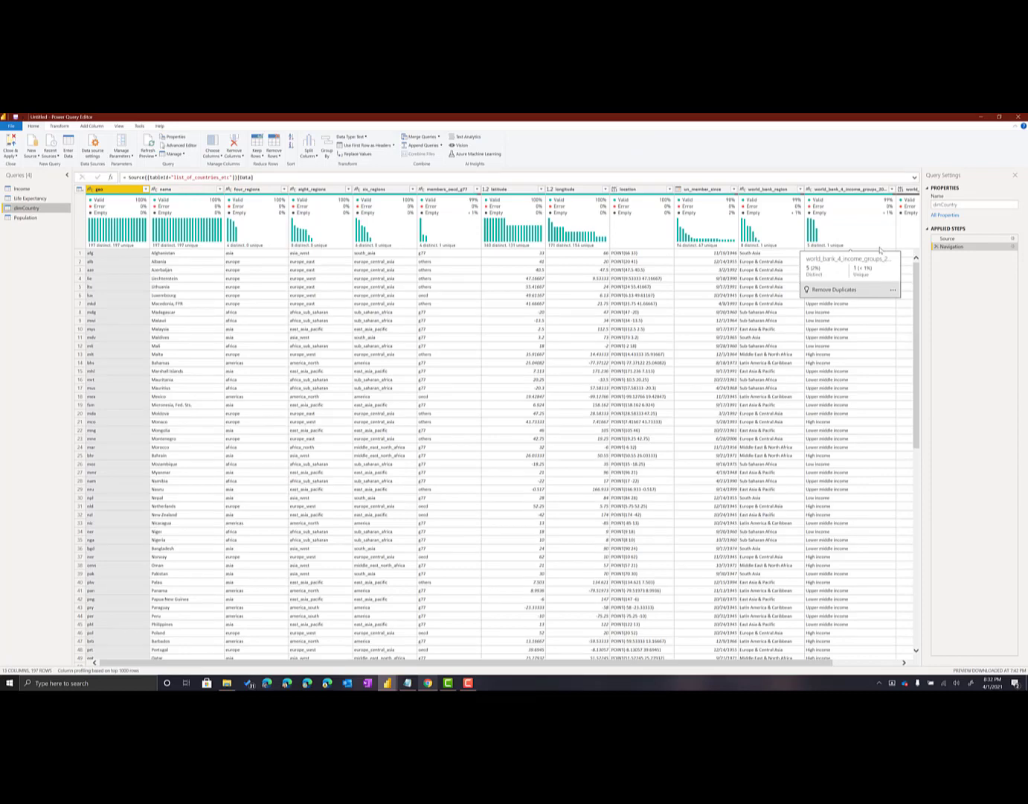
pyautogui.click(30, 217)
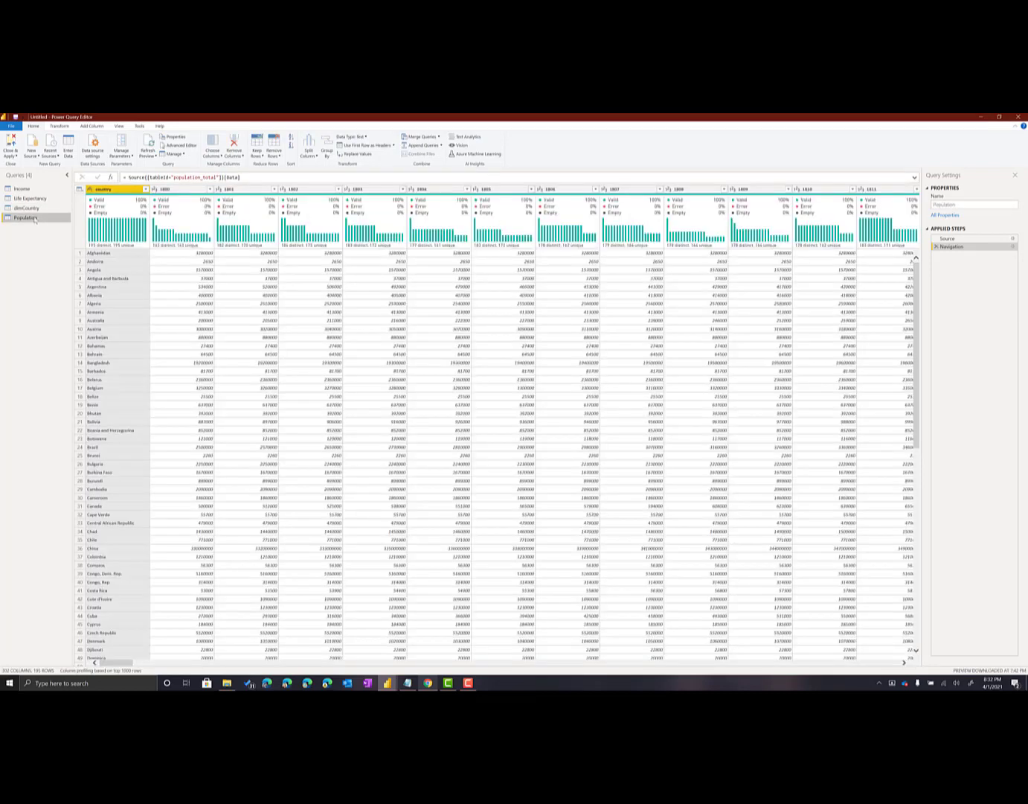
pyautogui.click(28, 209)
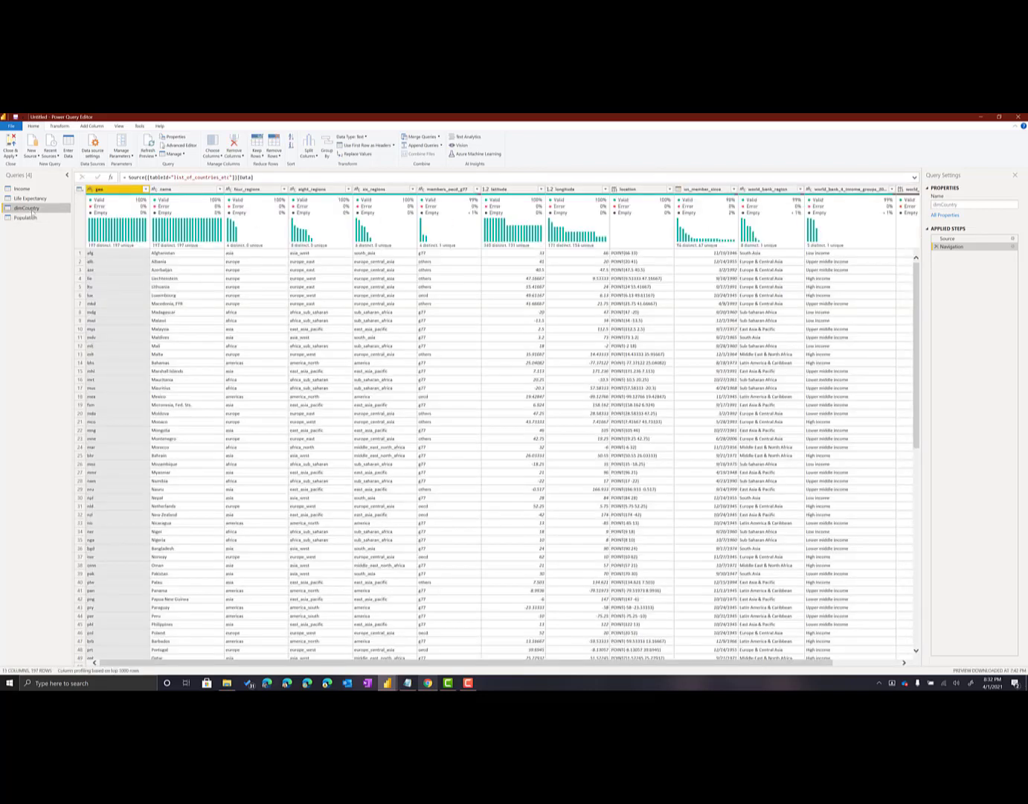
pyautogui.click(187, 191)
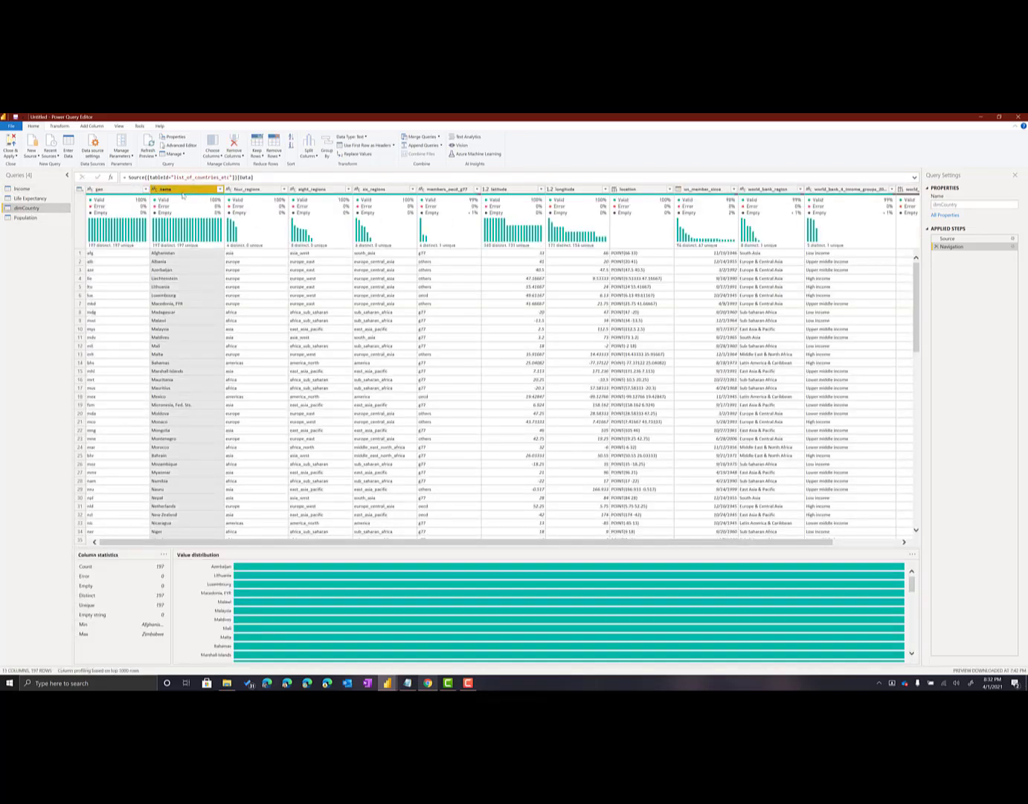
# Unpivot every column except country in the Income query
pyautogui.click(21, 189)
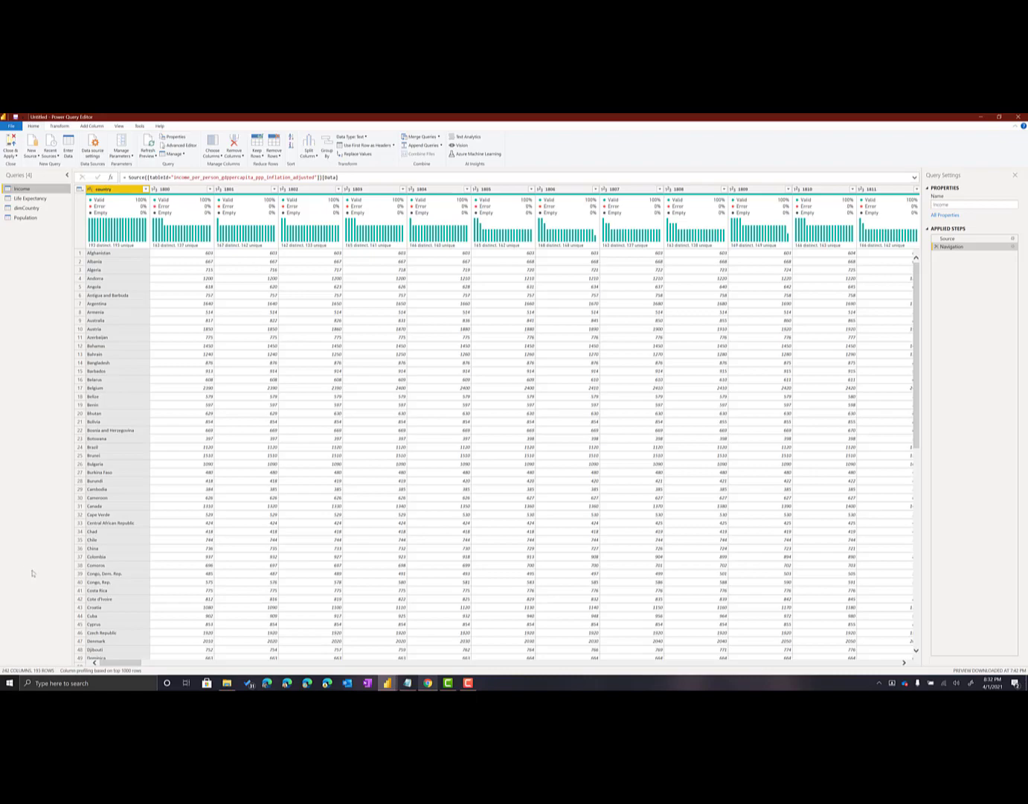
pyautogui.hotkey('alt', 'Tab')
pyautogui.rightClick(121, 193)
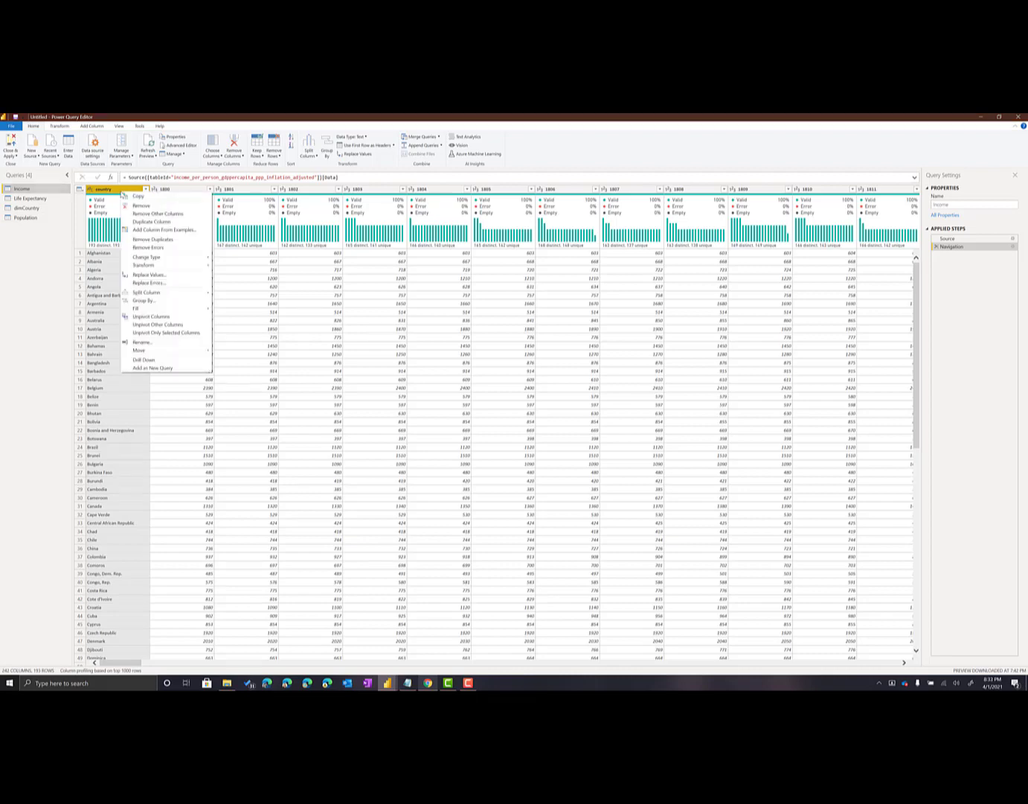
pyautogui.click(148, 325)
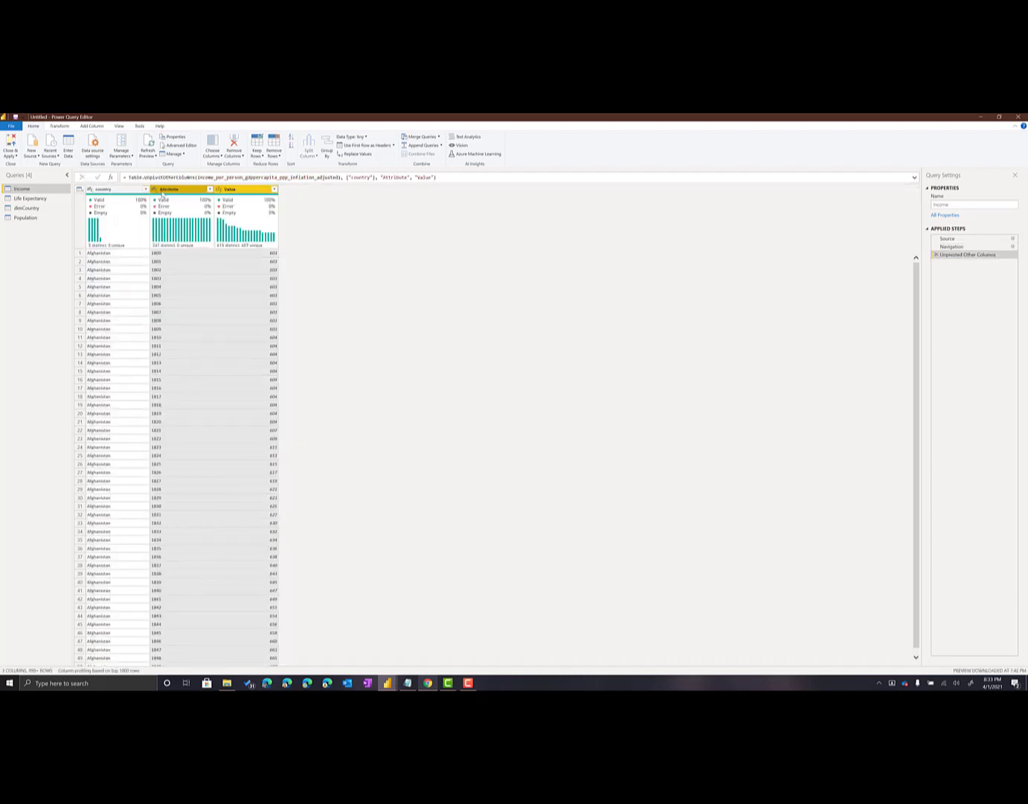
# Rename the Income query's Attribute column as Year and its Value column as Income
pyautogui.doubleClick(164, 190)
pyautogui.write('Ye')
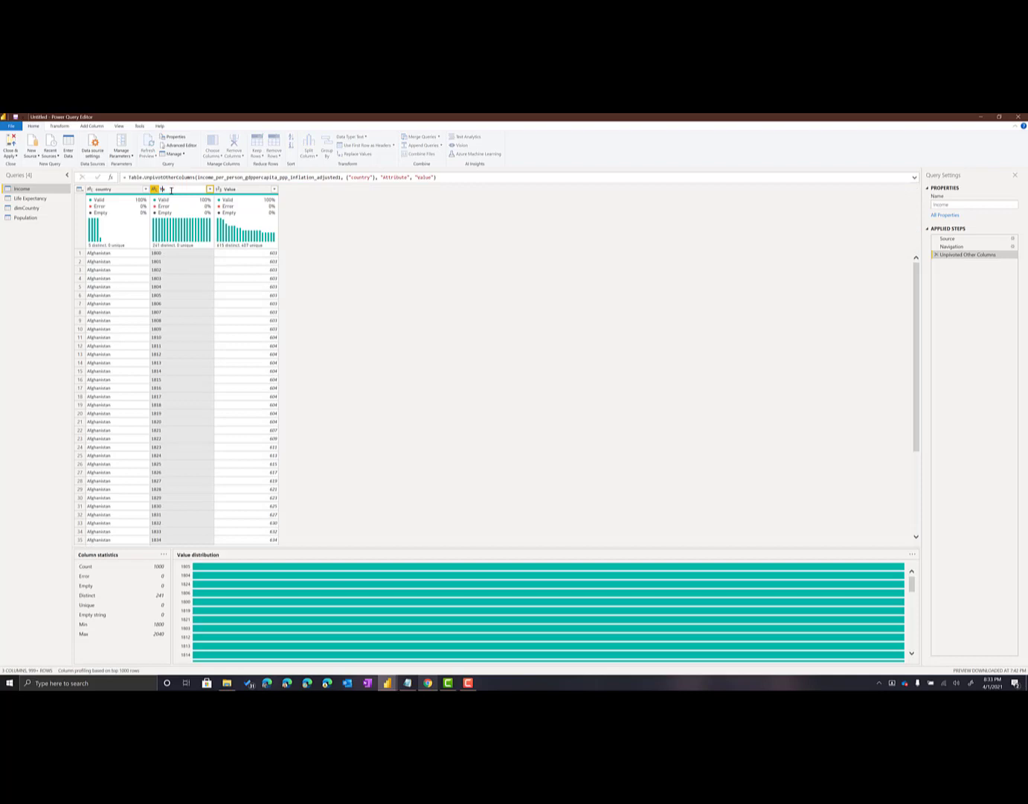
pyautogui.write('ar')
pyautogui.press('Return')
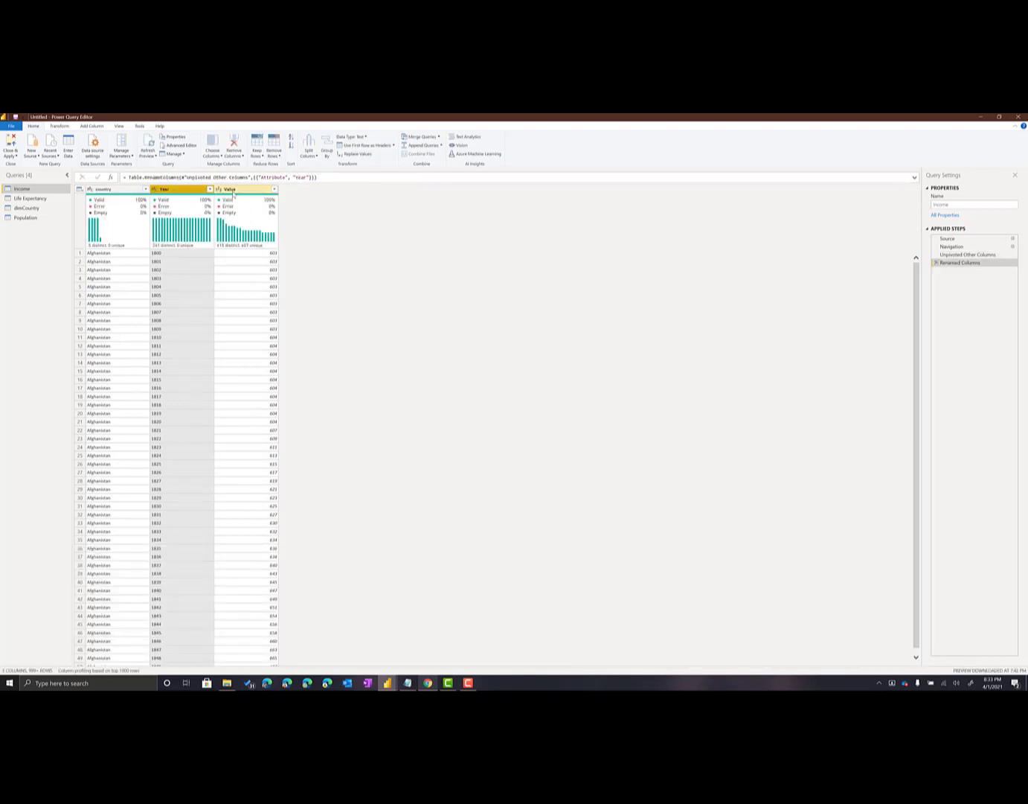
pyautogui.doubleClick(228, 190)
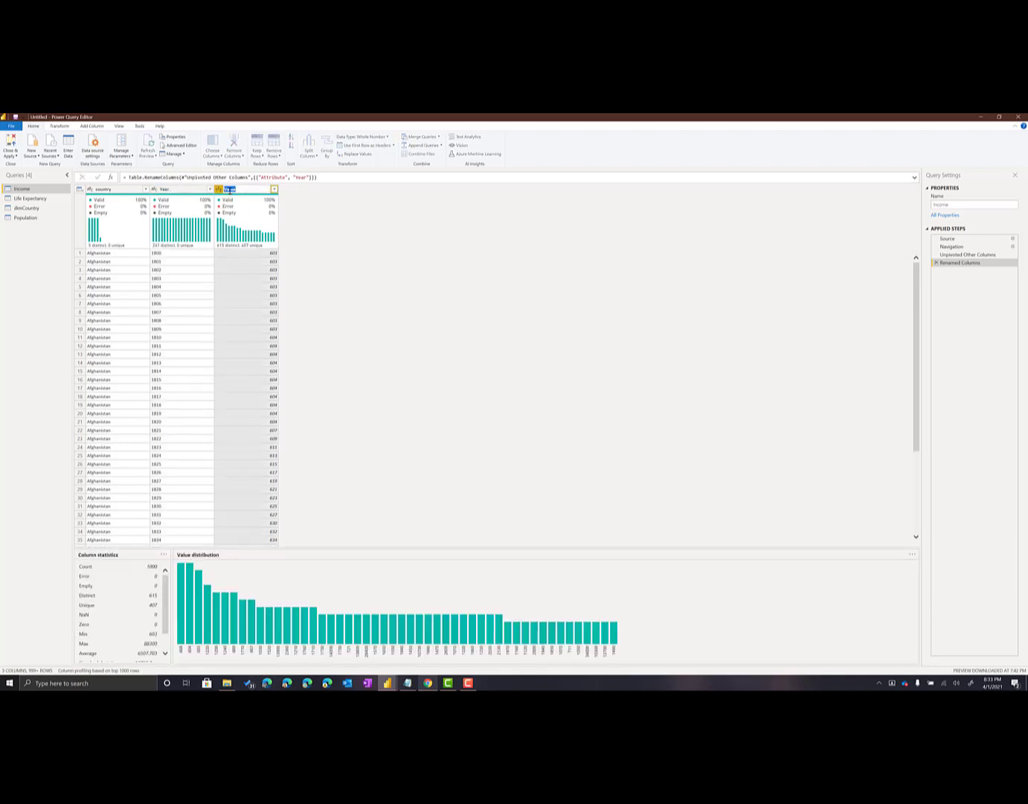
pyautogui.write('Income')
pyautogui.press('Return')
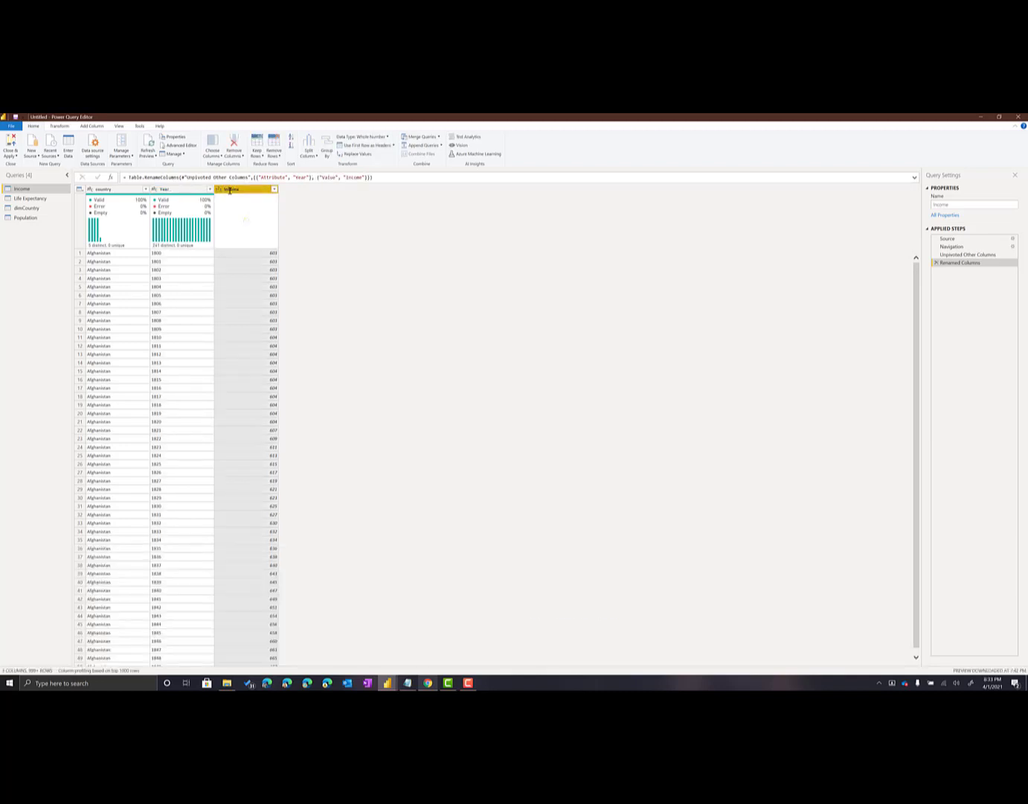
# Unpivot every column except country in the Life Expectancy query
pyautogui.click(37, 199)
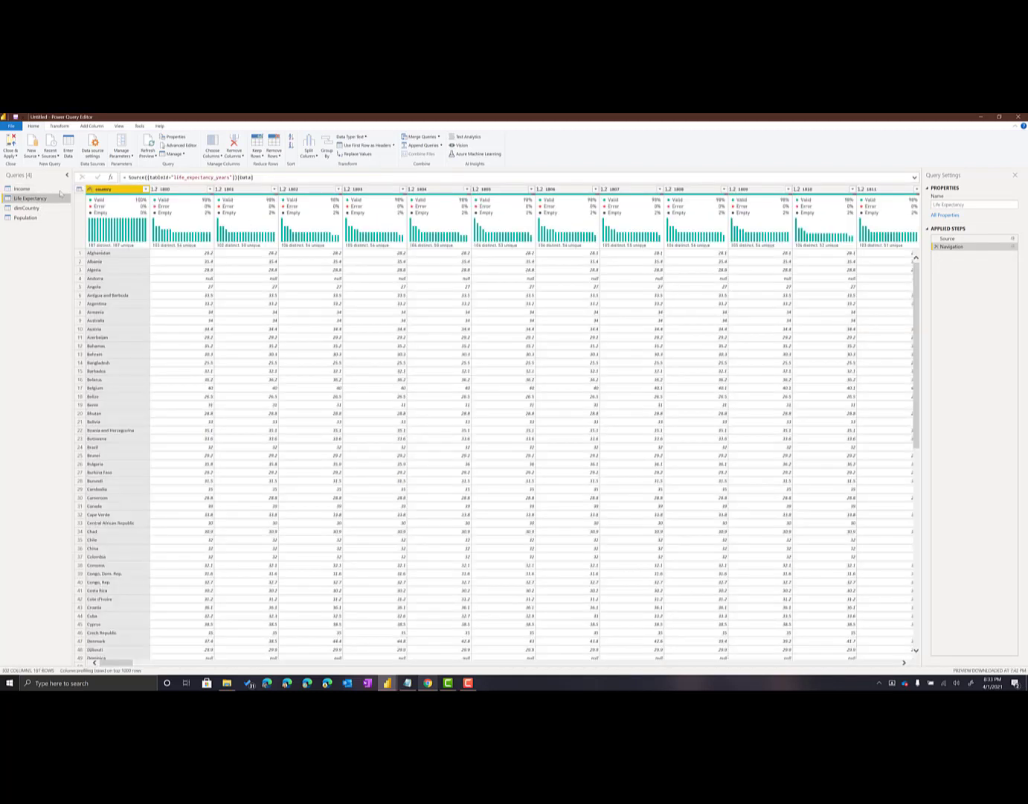
pyautogui.rightClick(116, 195)
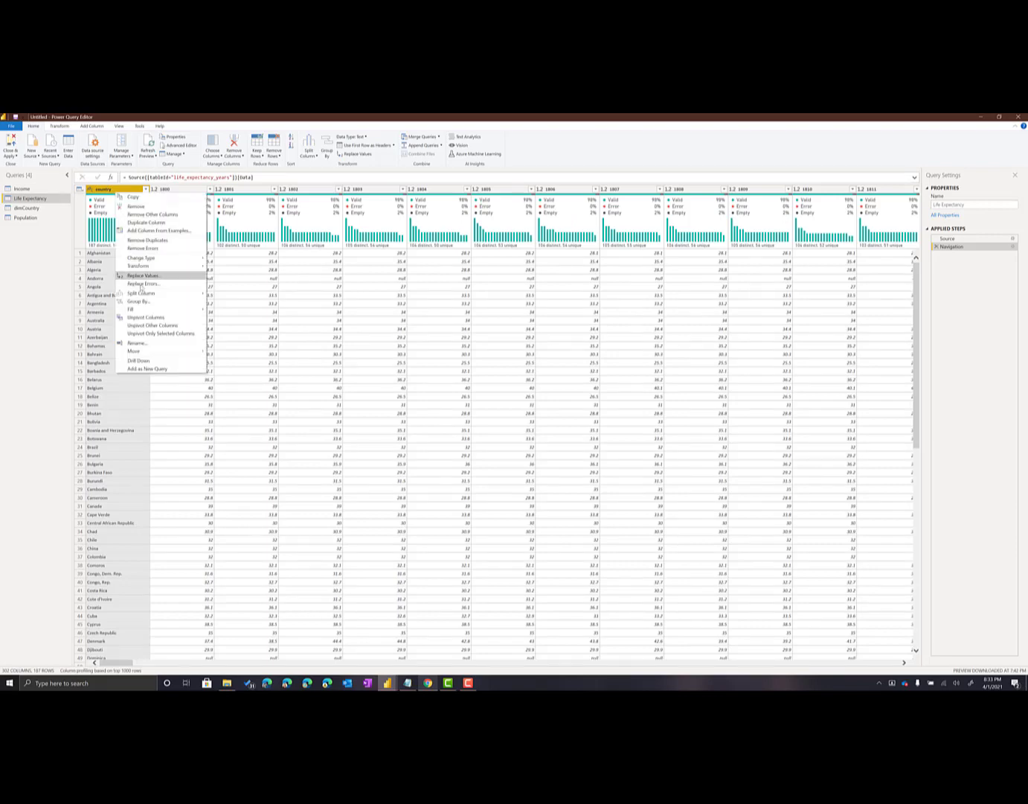
pyautogui.click(145, 333)
# Rename the Life Expectancy query's Attribute column as Year and its Value column as Life Expectancy
pyautogui.click(177, 191)
pyautogui.doubleClick(177, 191)
pyautogui.write('Year')
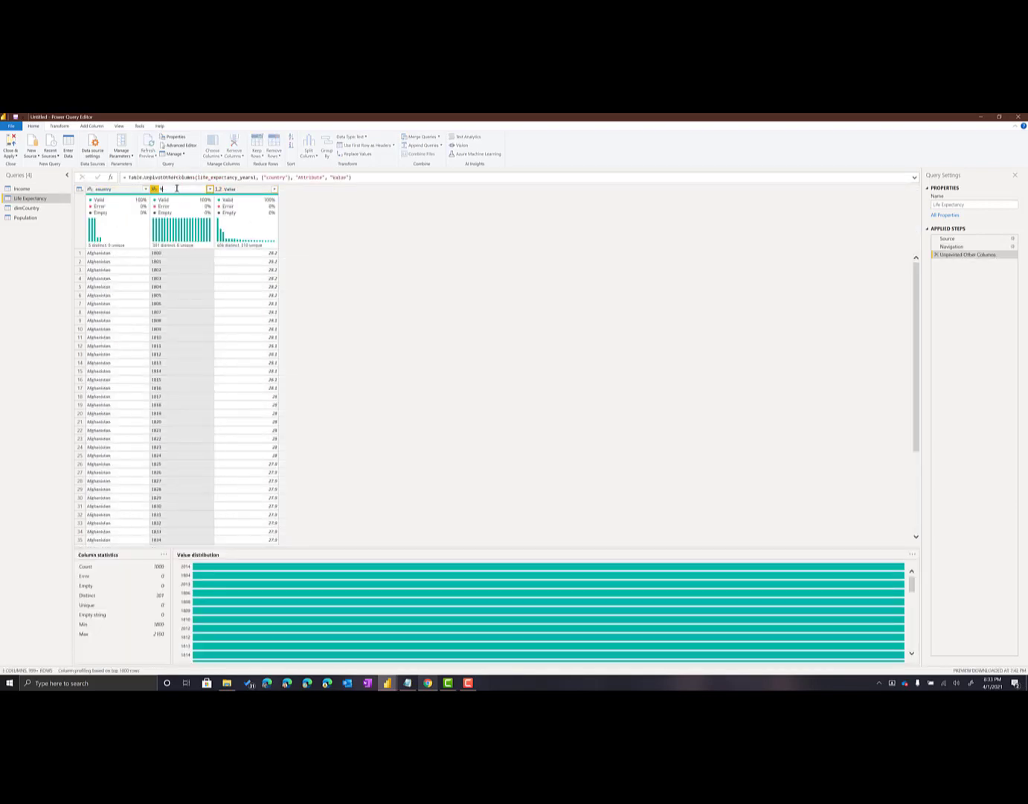
pyautogui.press('Return')
pyautogui.click(233, 191)
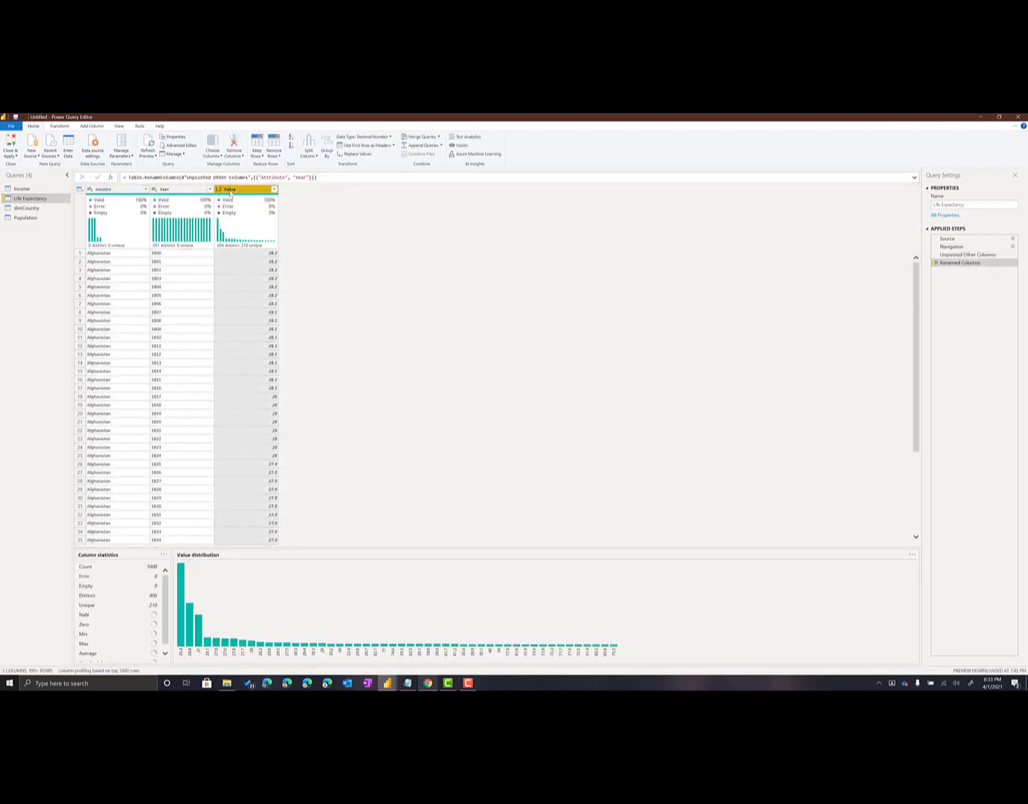
pyautogui.doubleClick(233, 191)
pyautogui.write('Life Expectancy')
pyautogui.press('Return')
# Unpivot every column except country in the Population query
pyautogui.click(25, 218)
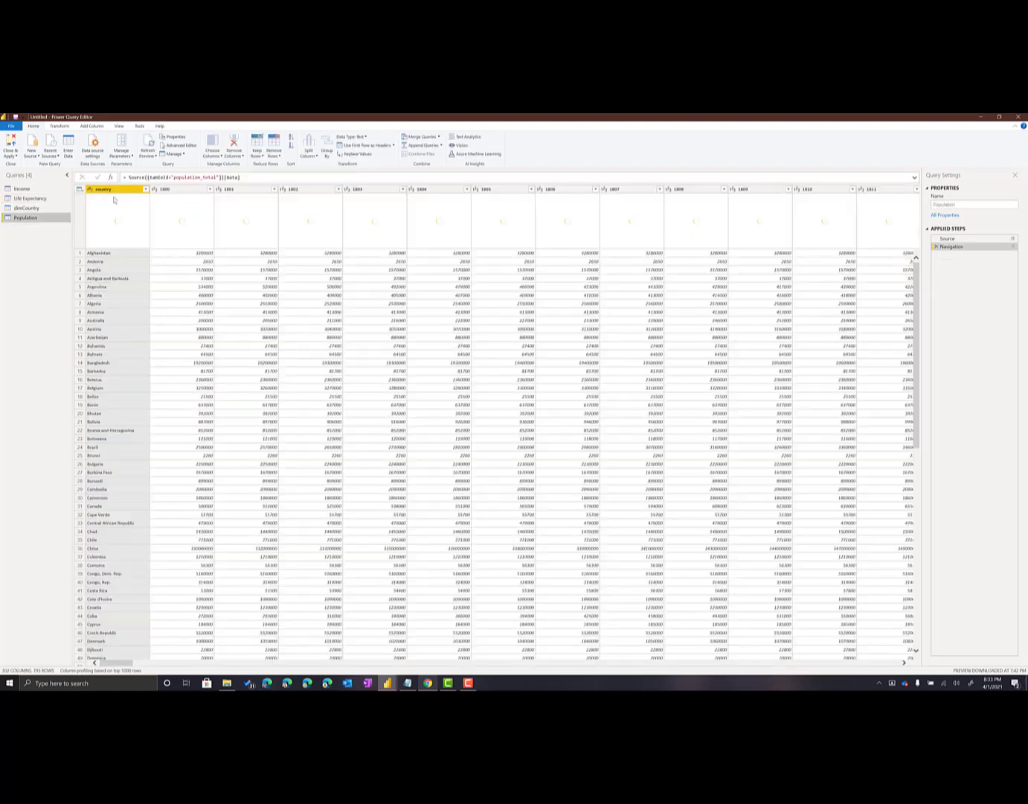
pyautogui.rightClick(112, 192)
pyautogui.click(148, 326)
# Rename the Population query's Attribute column as Year and its Value column as Population
pyautogui.doubleClick(170, 190)
pyautogui.write('Year')
pyautogui.press('Return')
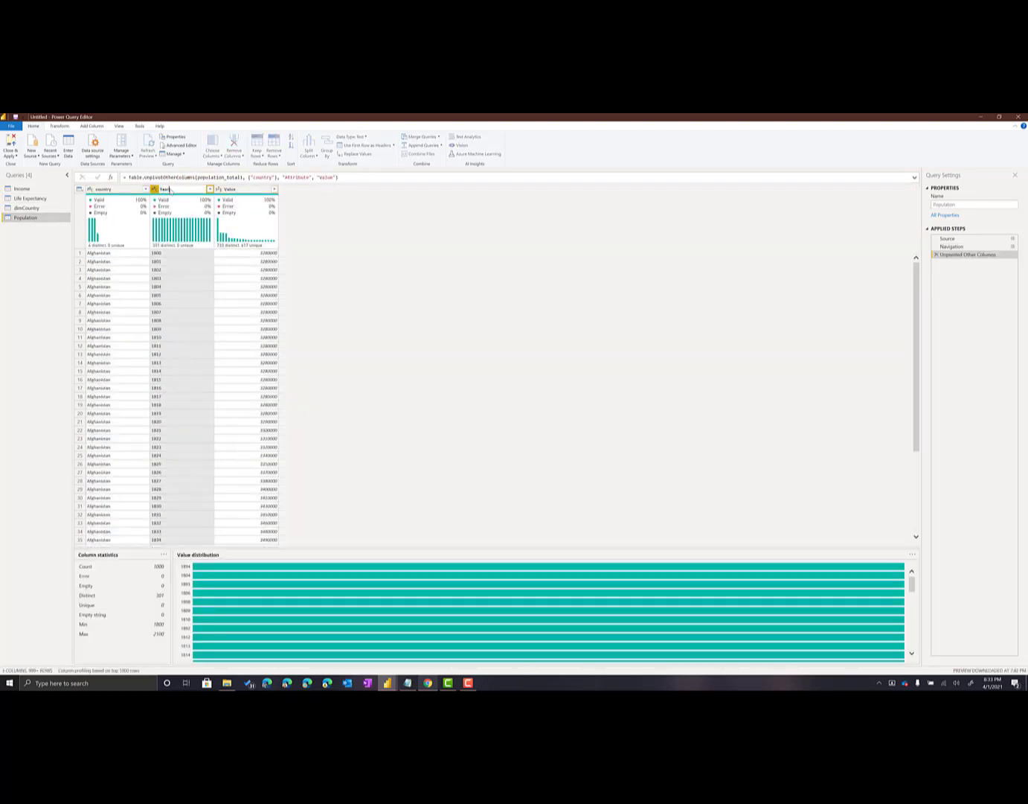
pyautogui.rightClick(232, 190)
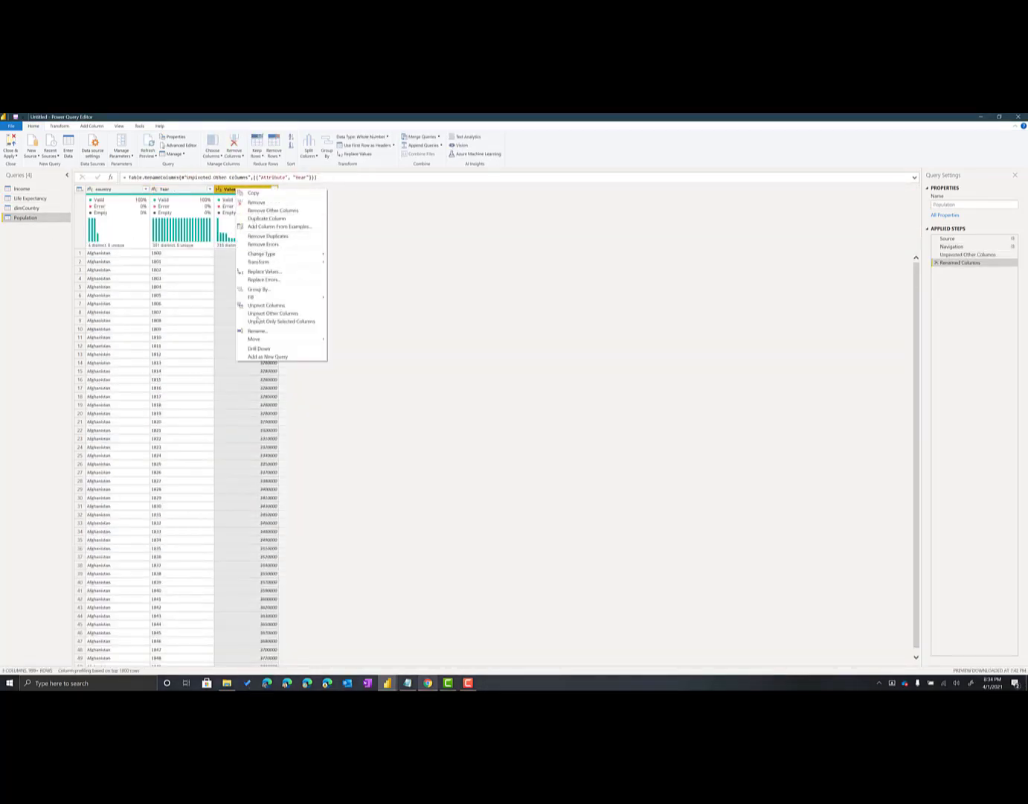
pyautogui.click(257, 330)
pyautogui.write('Population')
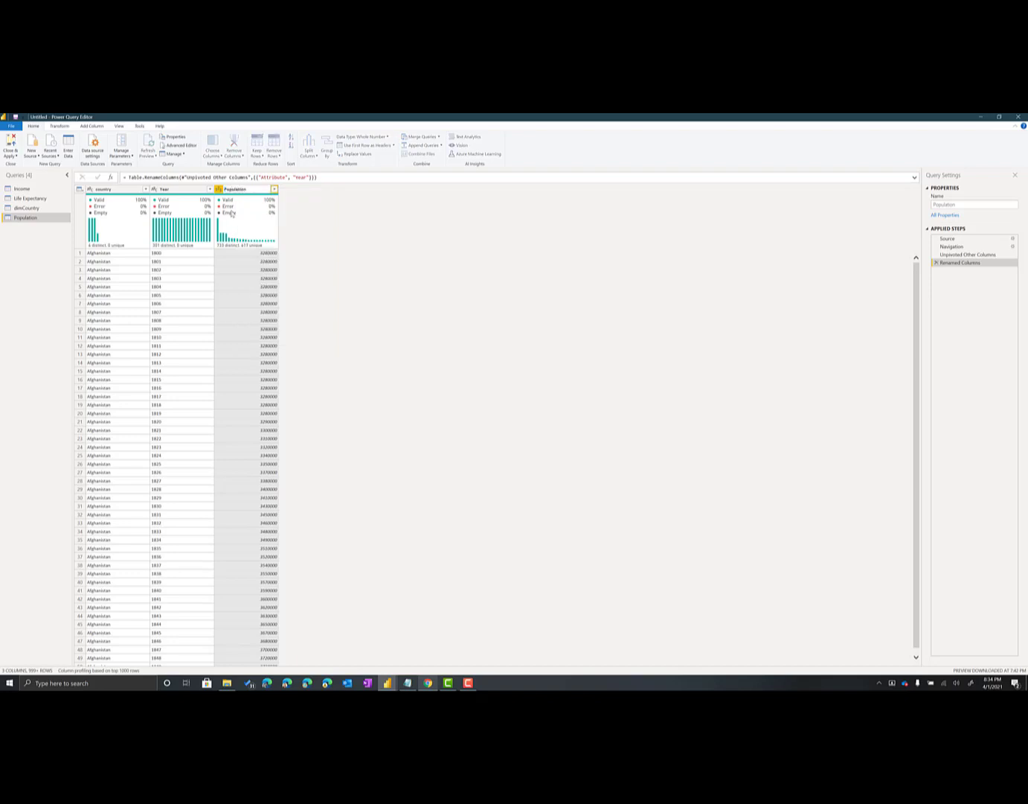
pyautogui.press('Return')
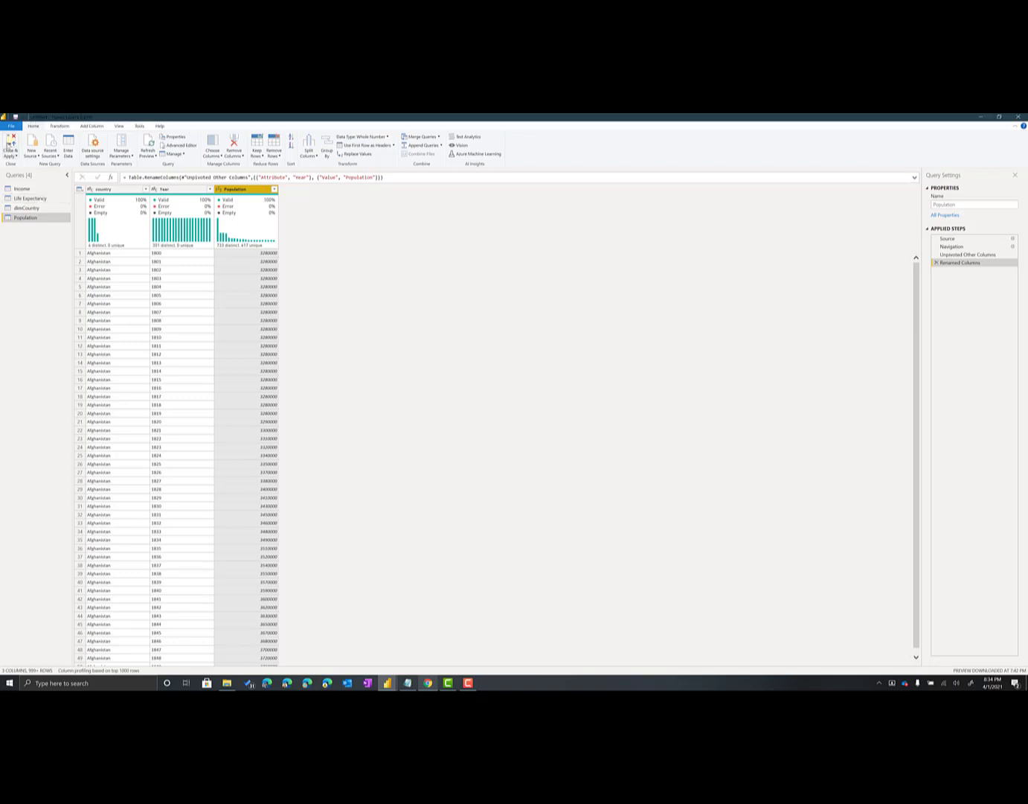
# Load the transformed queries and arrange dimCountry above a row of the Income, Life Expectancy and Population tables in the model view
pyautogui.click(11, 147)
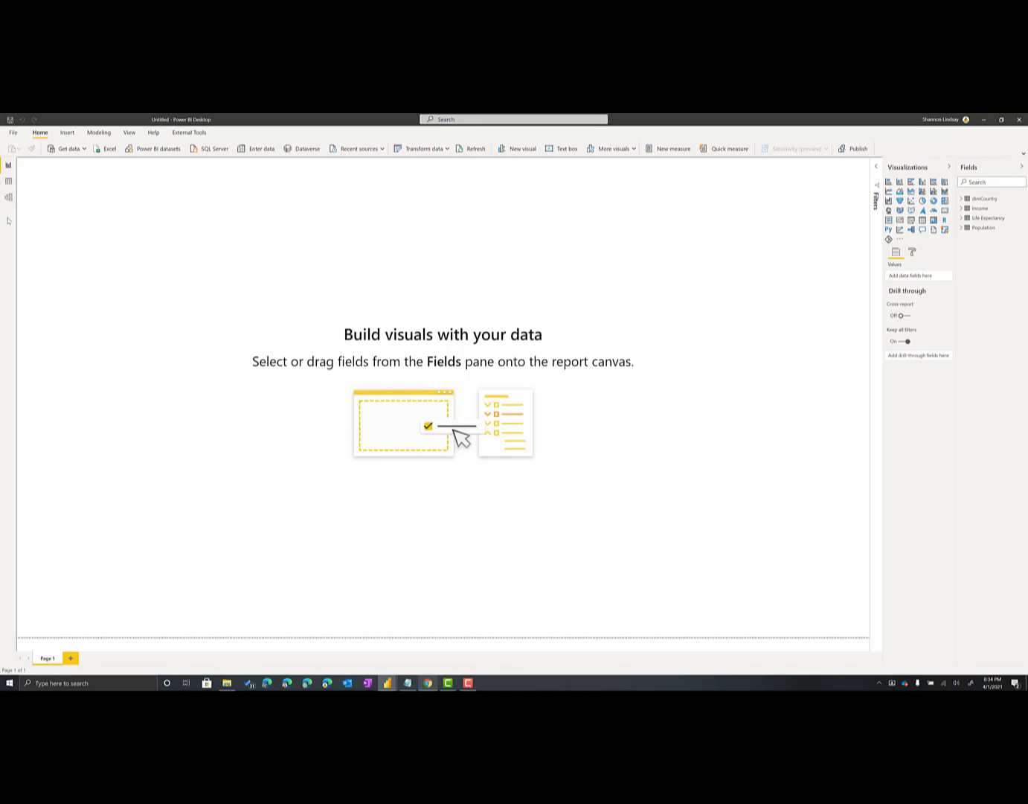
pyautogui.click(11, 199)
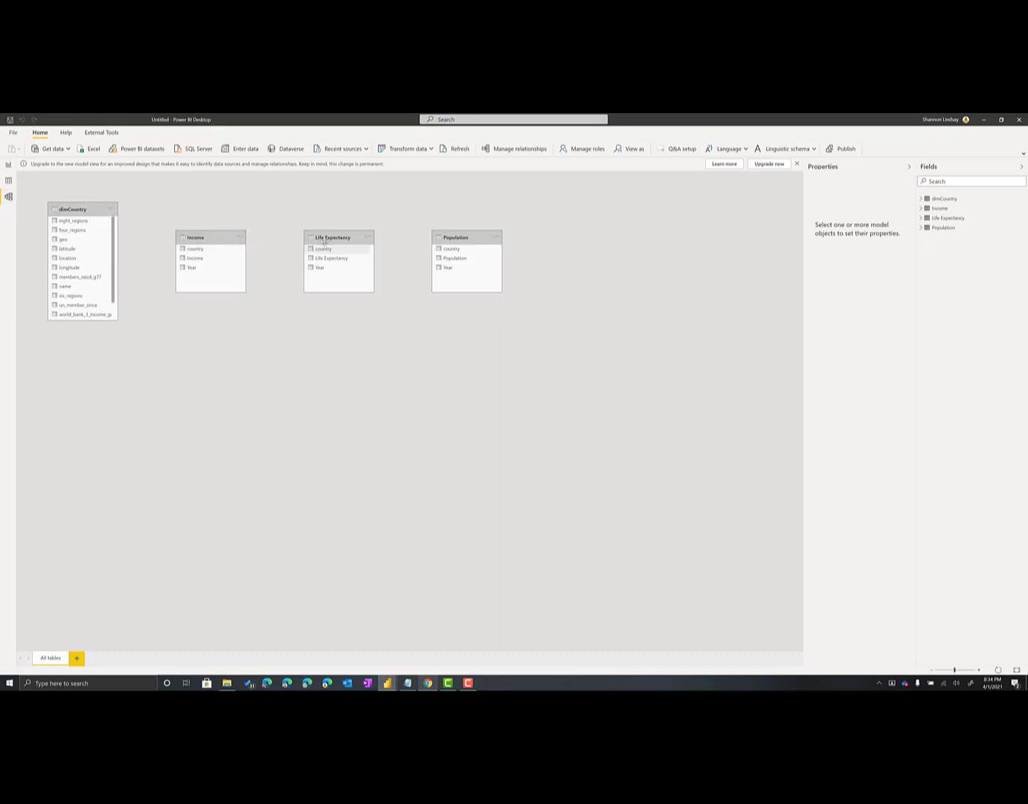
pyautogui.moveTo(184, 236); pyautogui.dragTo(135, 348)
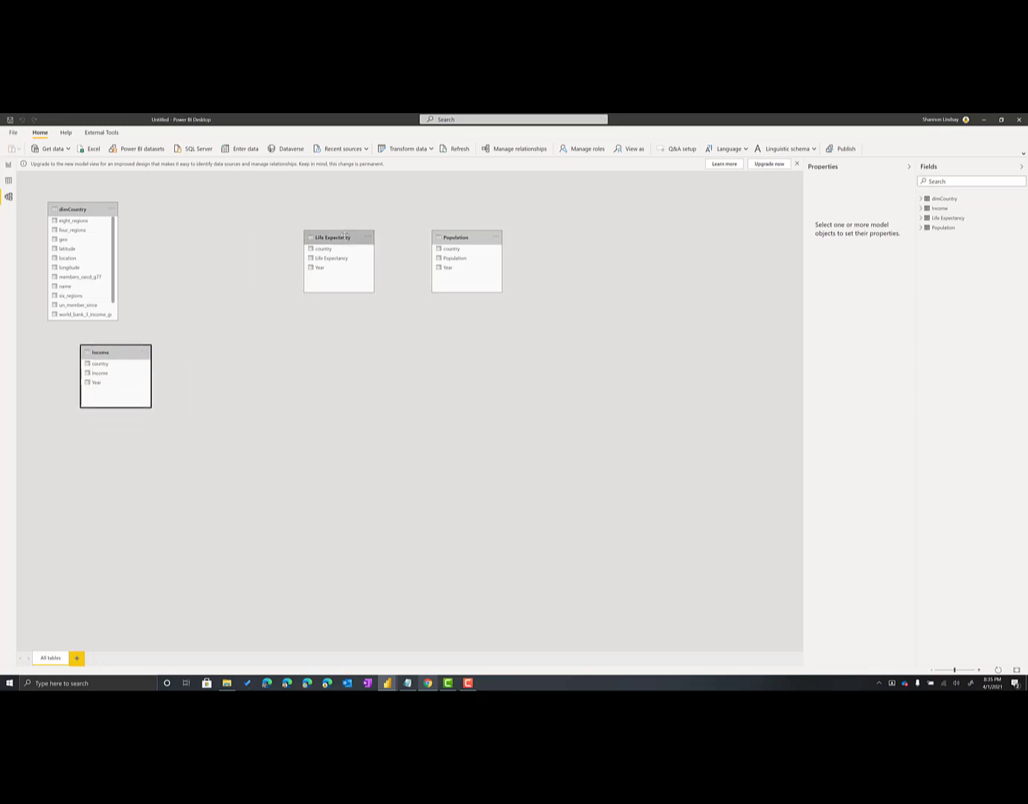
pyautogui.moveTo(349, 241); pyautogui.dragTo(244, 352)
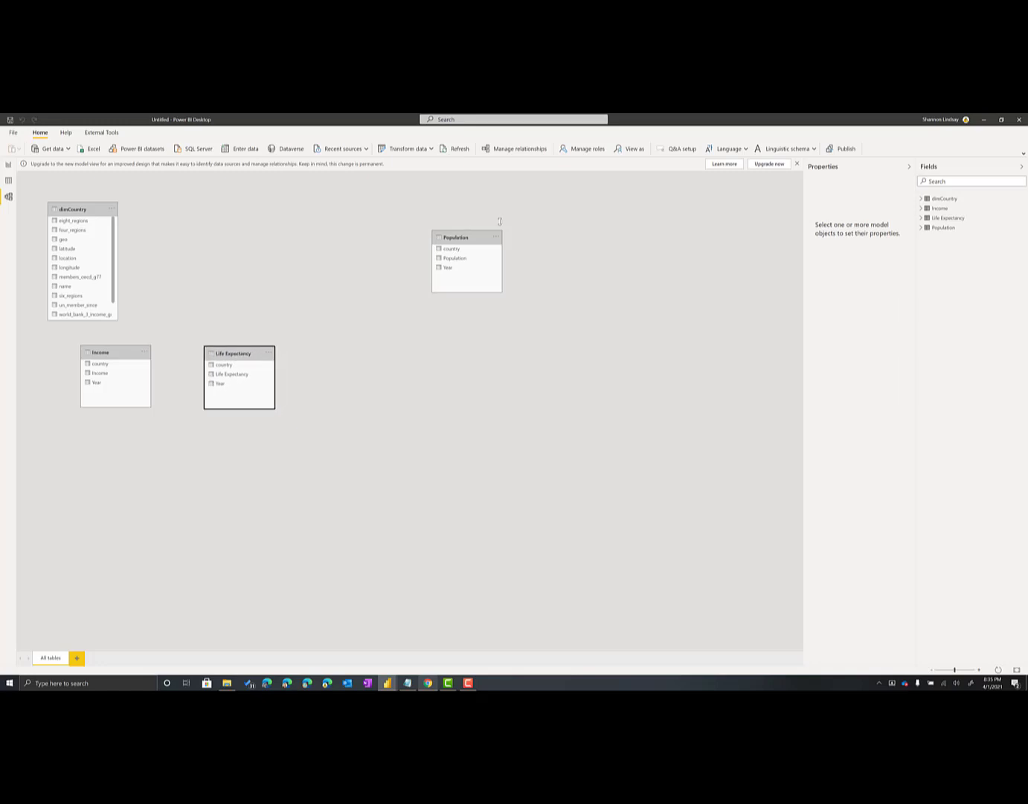
pyautogui.moveTo(470, 244); pyautogui.dragTo(375, 357)
pyautogui.moveTo(92, 209); pyautogui.dragTo(251, 210)
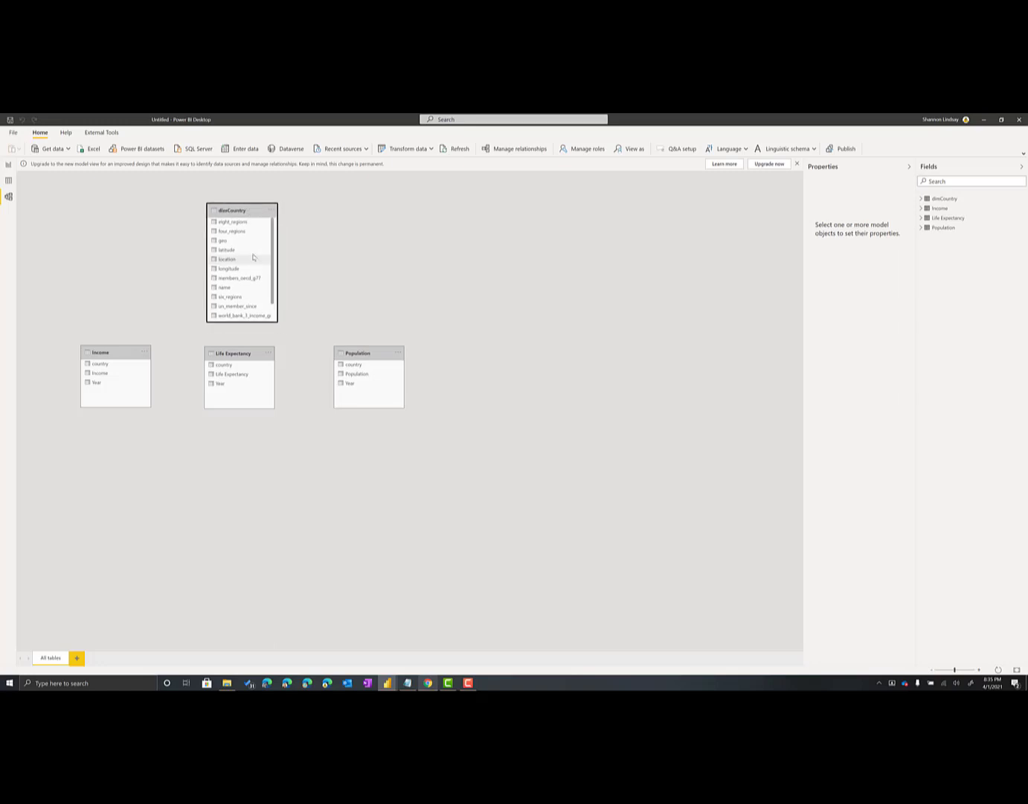
# Relate dimCountry's name column to the country column in the Income and Life Expectancy tables
pyautogui.click(199, 326)
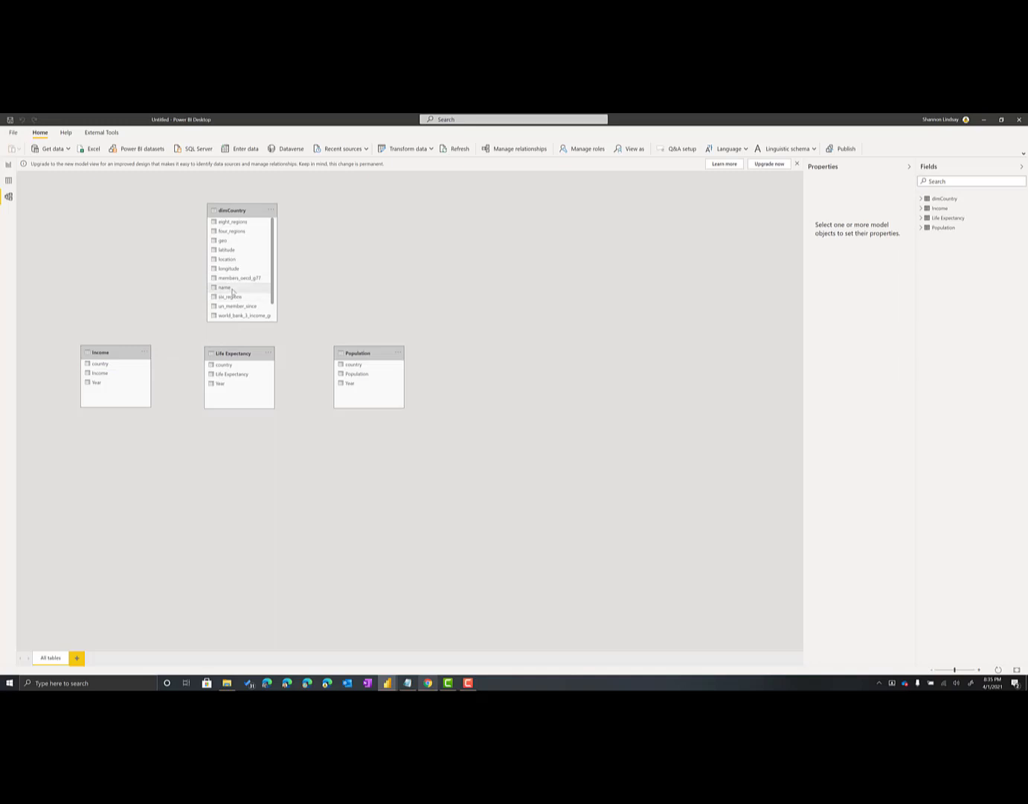
pyautogui.moveTo(233, 291); pyautogui.dragTo(242, 370)
# Relate dimCountry's name column to the country column in the Population table as an active one-to-many relationship with single cross-filtering
pyautogui.click(535, 149)
pyautogui.click(384, 464)
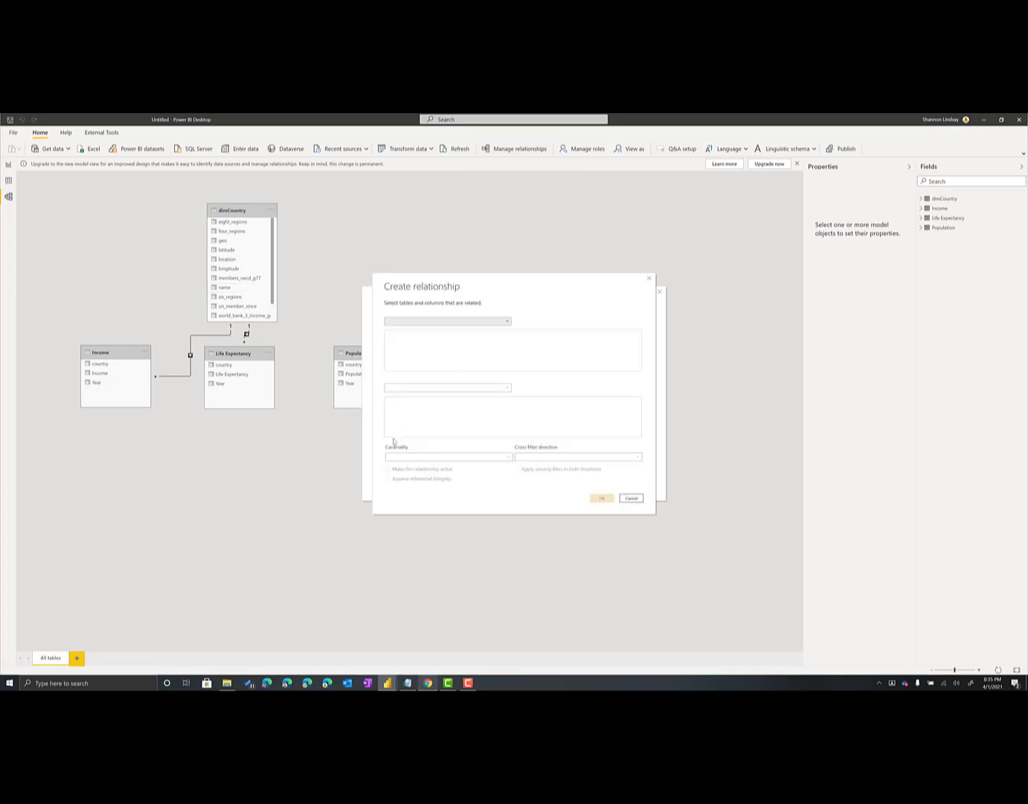
pyautogui.click(445, 321)
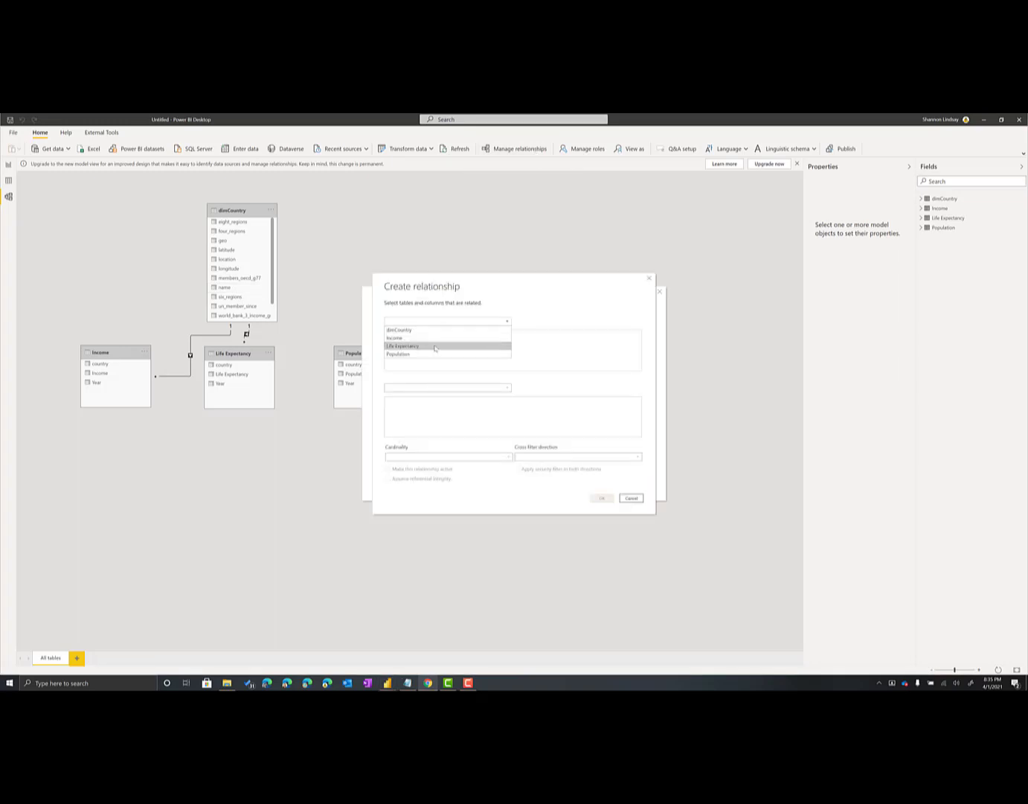
pyautogui.click(406, 328)
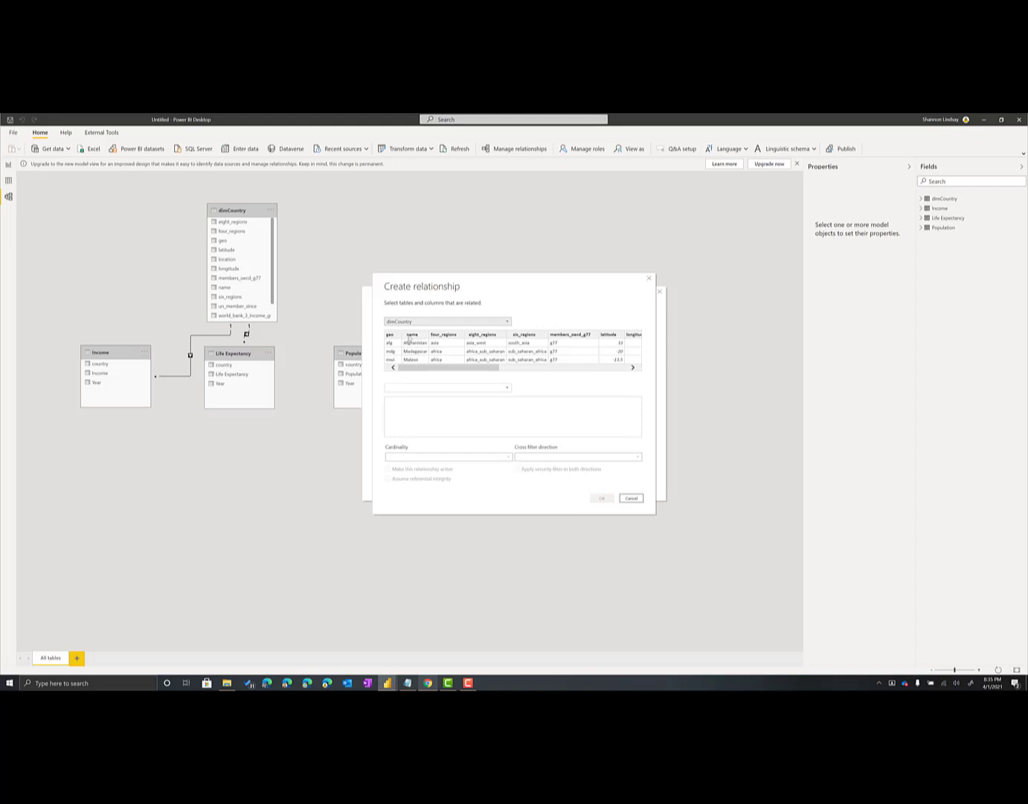
pyautogui.click(410, 341)
pyautogui.click(424, 388)
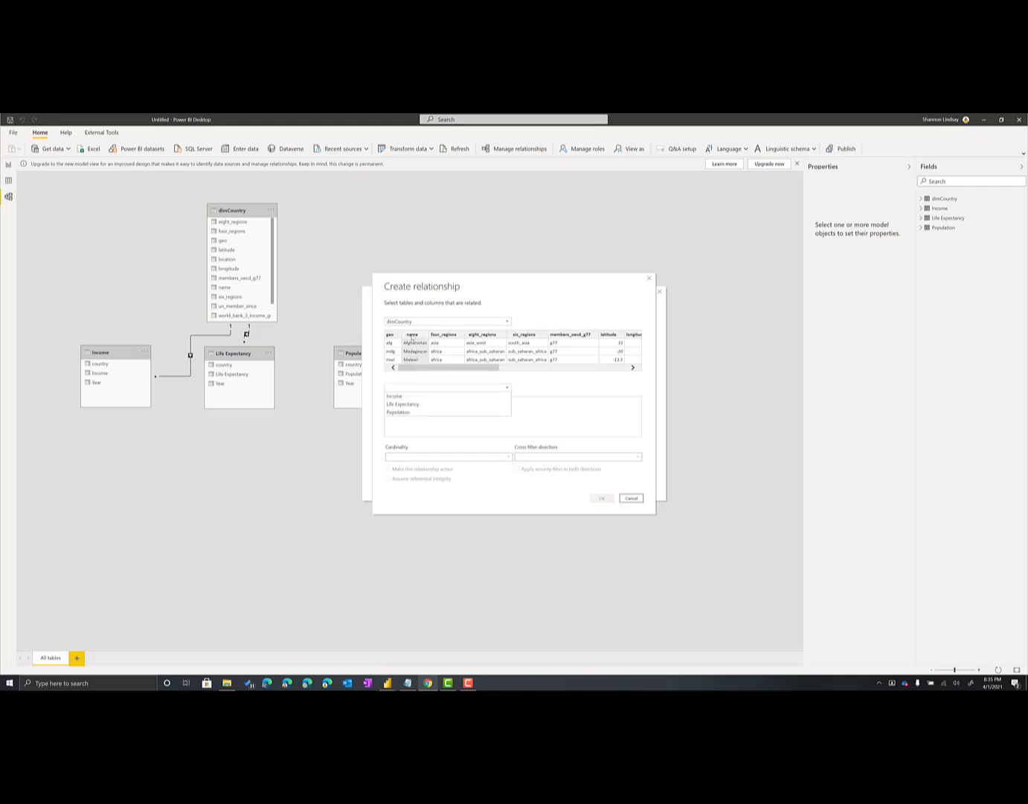
pyautogui.click(414, 412)
pyautogui.click(402, 407)
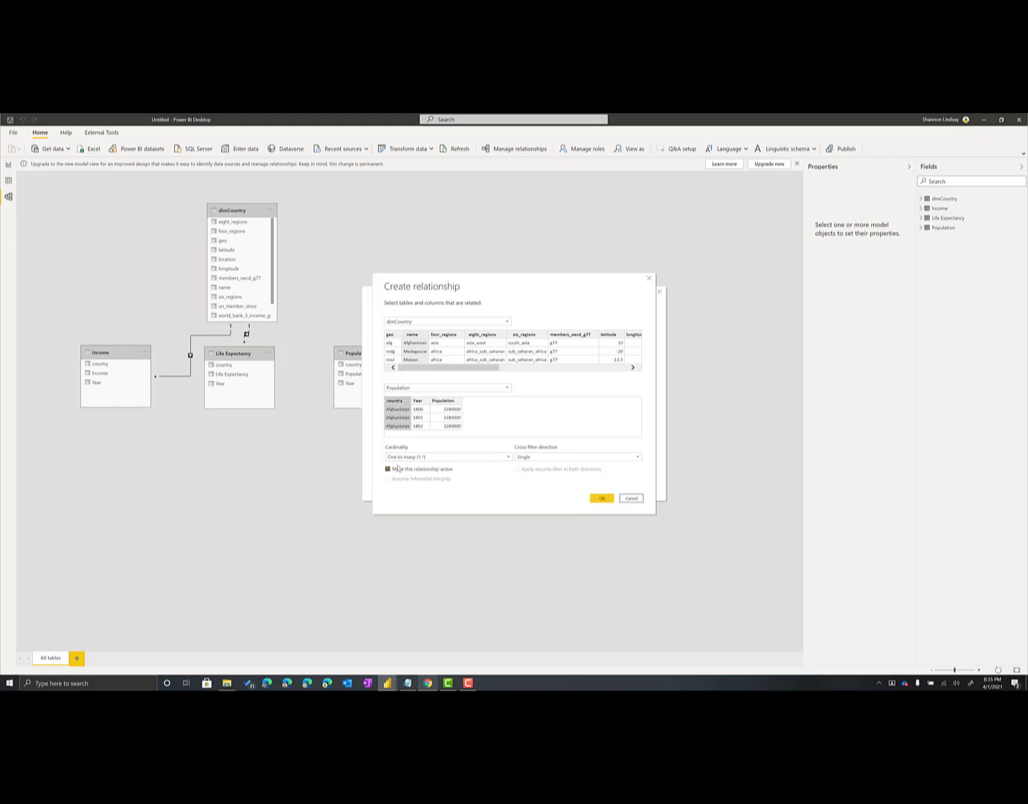
pyautogui.click(600, 499)
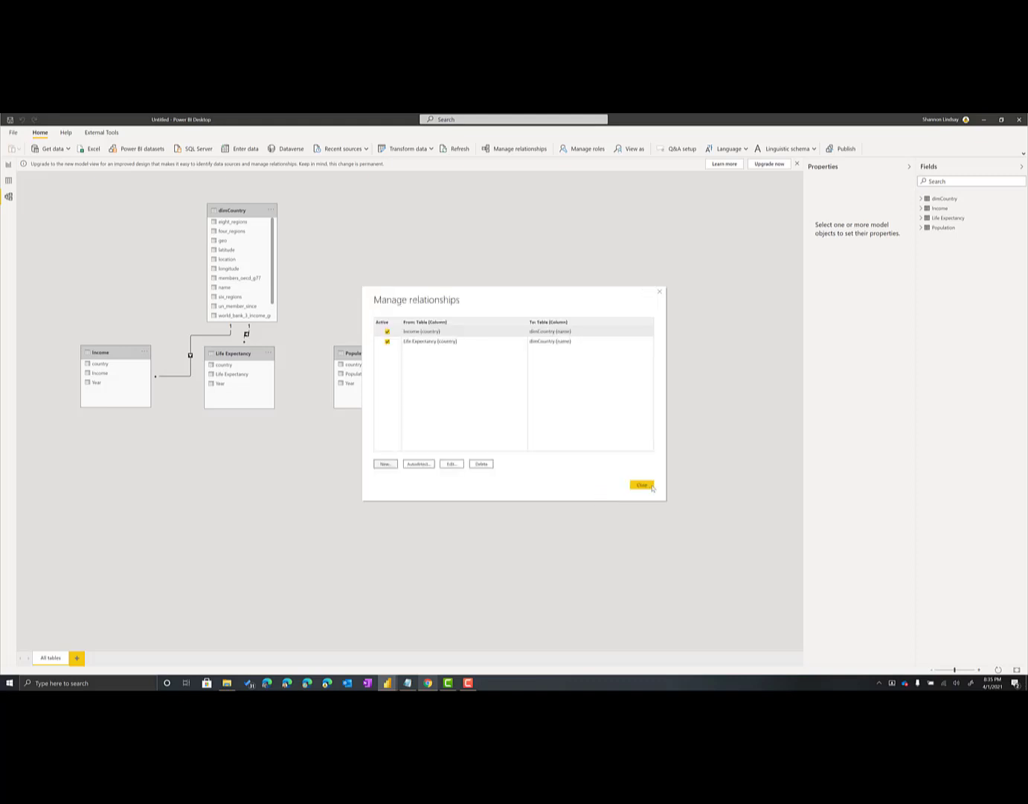
pyautogui.click(640, 485)
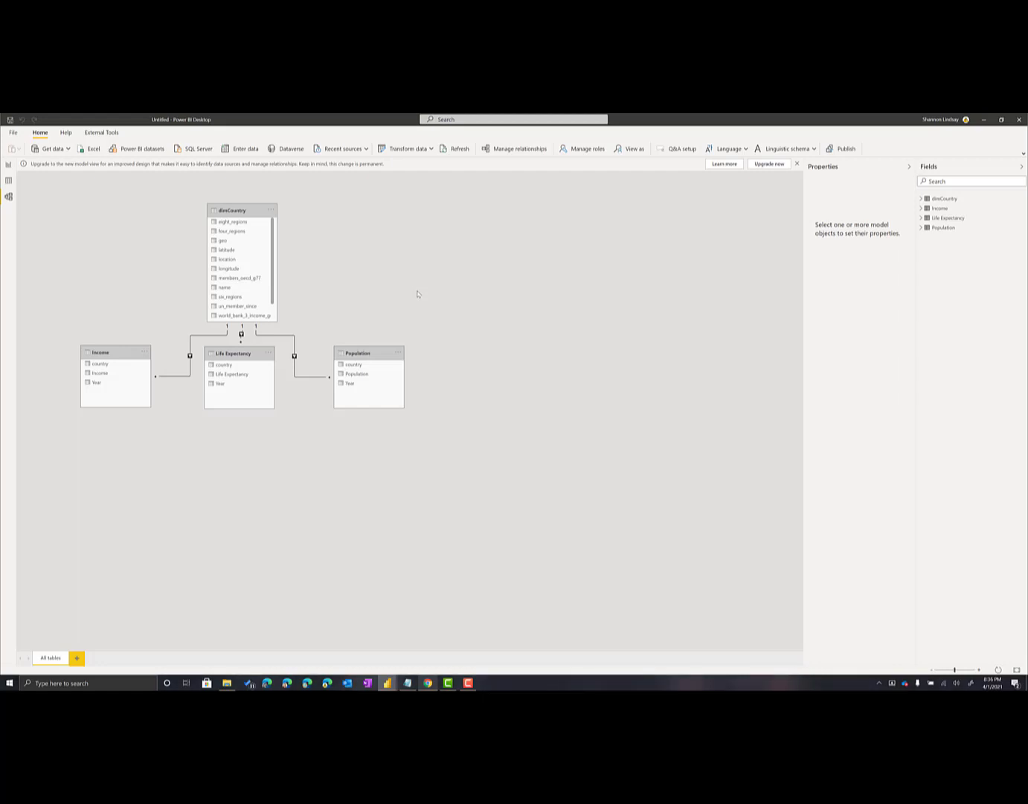
# Review the Income, Life Expectancy and Population table rows in the data view, checking their country, Year and value columns
pyautogui.click(8, 180)
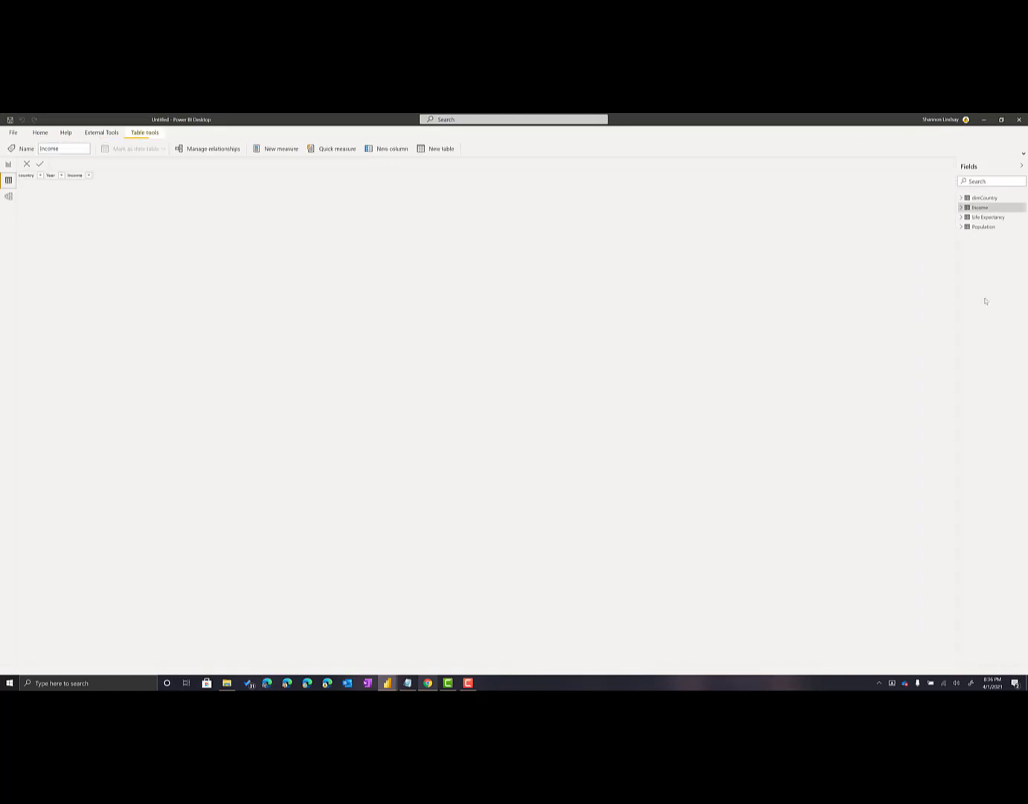
pyautogui.click(992, 200)
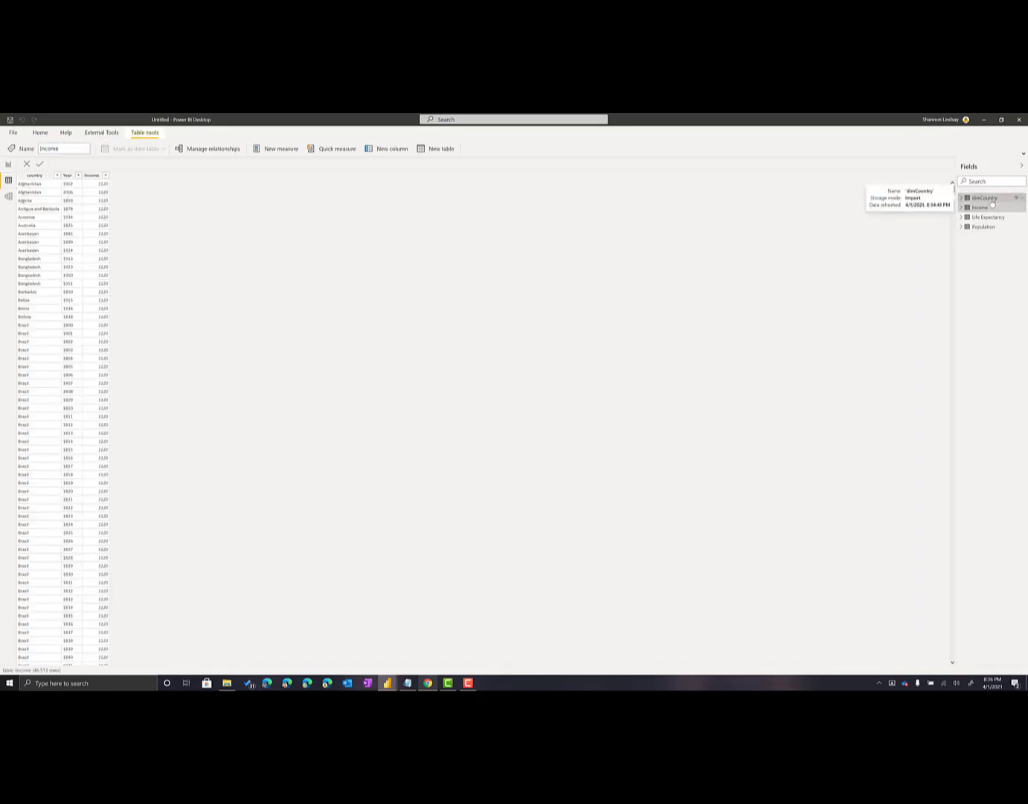
pyautogui.click(992, 209)
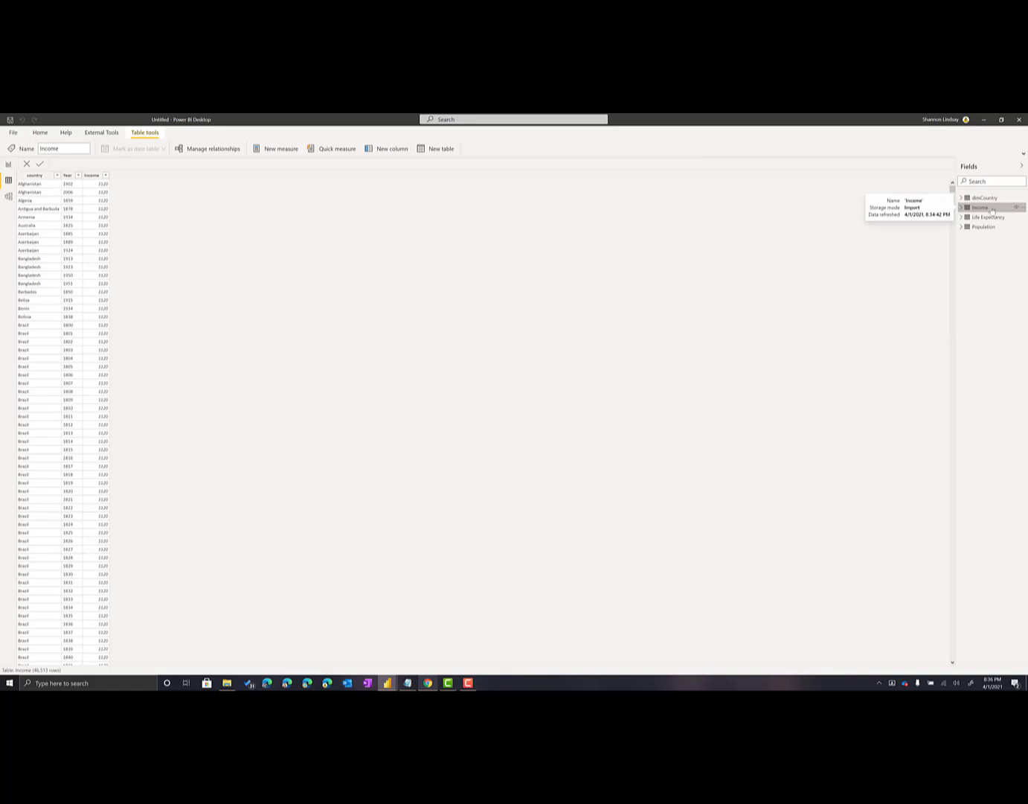
pyautogui.click(992, 217)
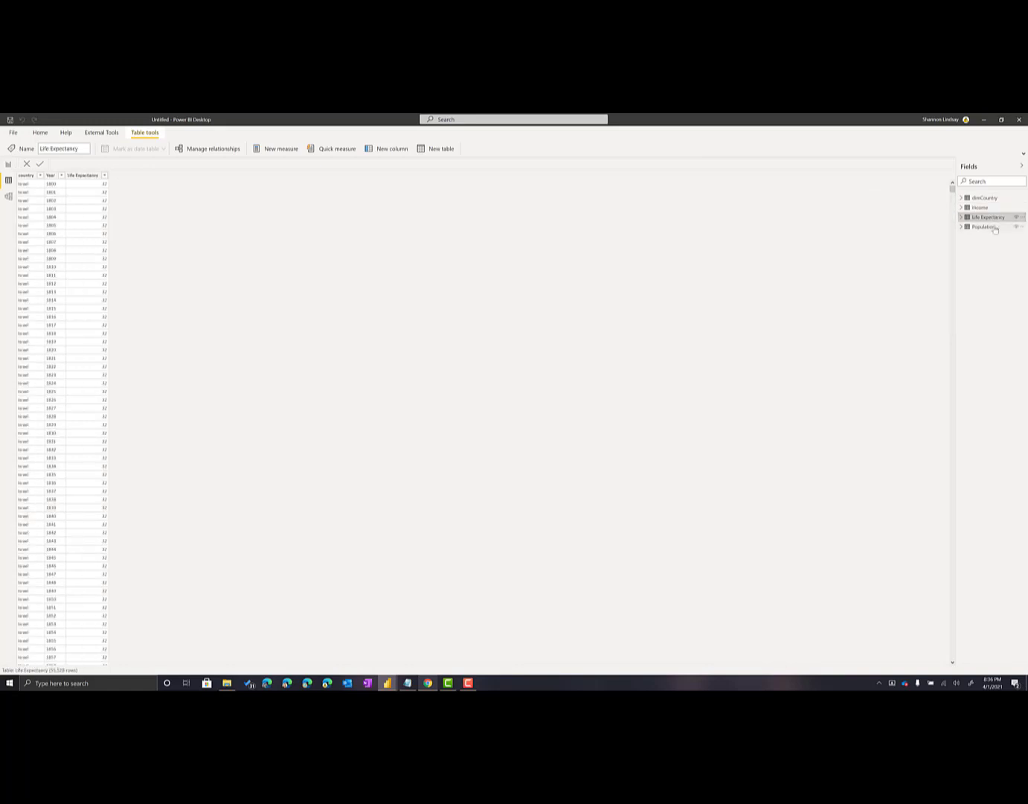
pyautogui.click(995, 227)
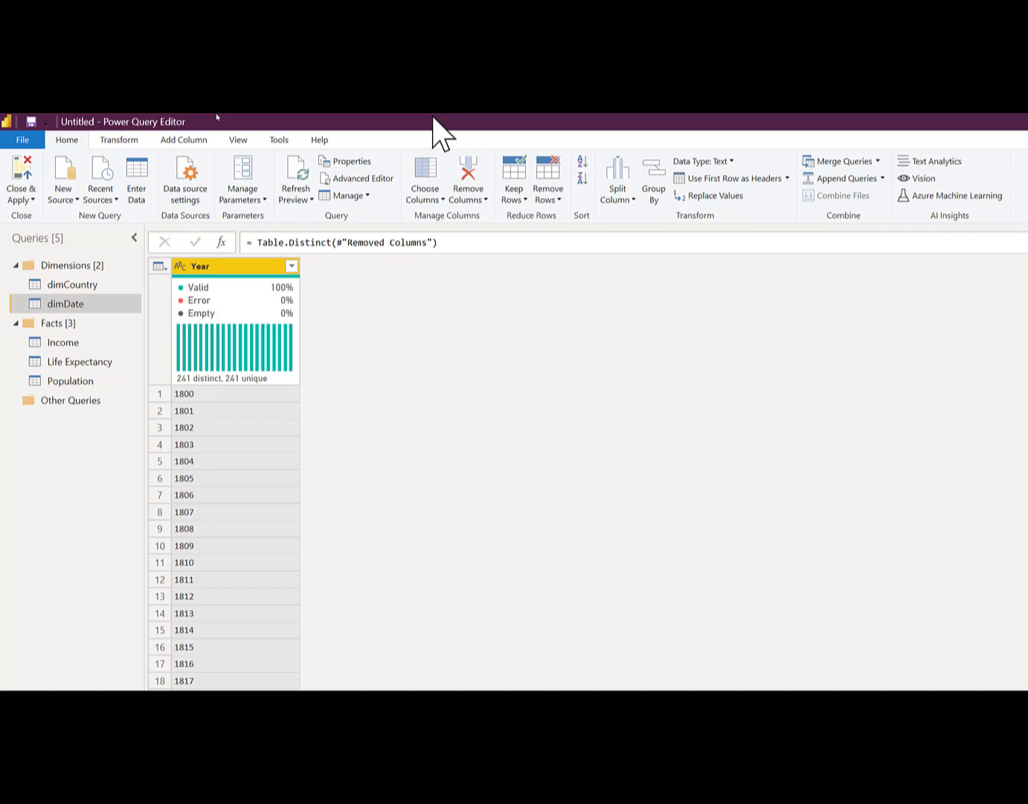
# Review the dimDate query's applied steps from Source and Navigation through to Removed Duplicates
pyautogui.click(946, 238)
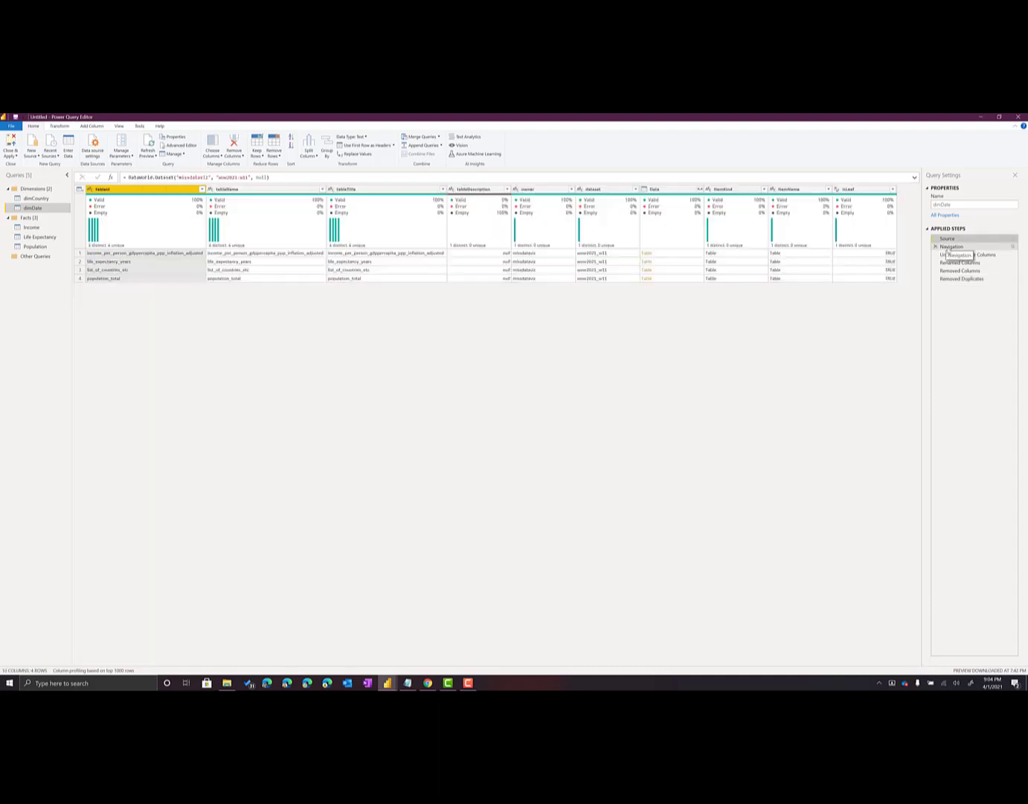
pyautogui.click(950, 247)
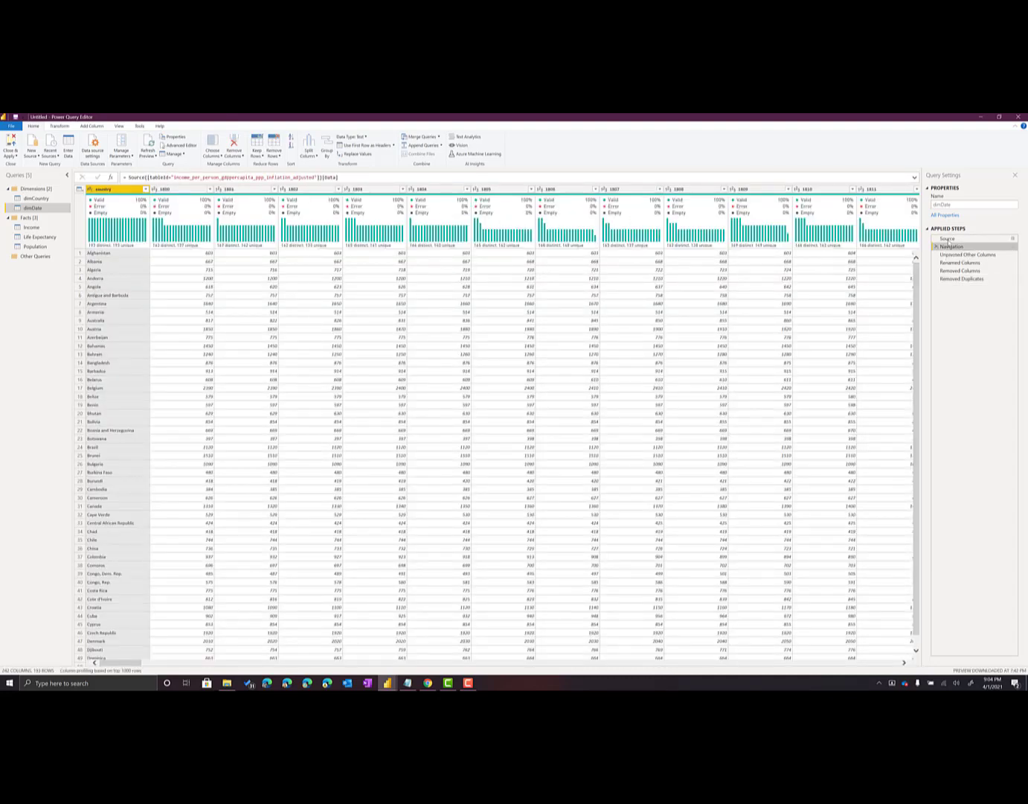
pyautogui.click(947, 238)
pyautogui.click(960, 278)
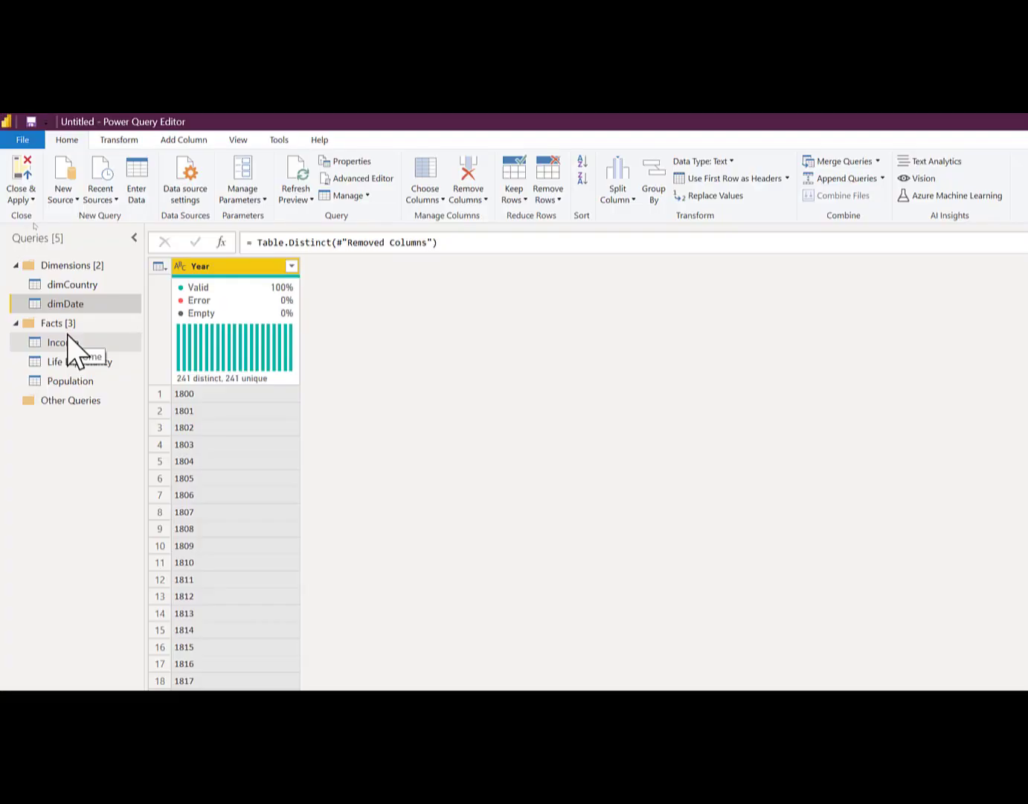
pyautogui.rightClick(68, 431)
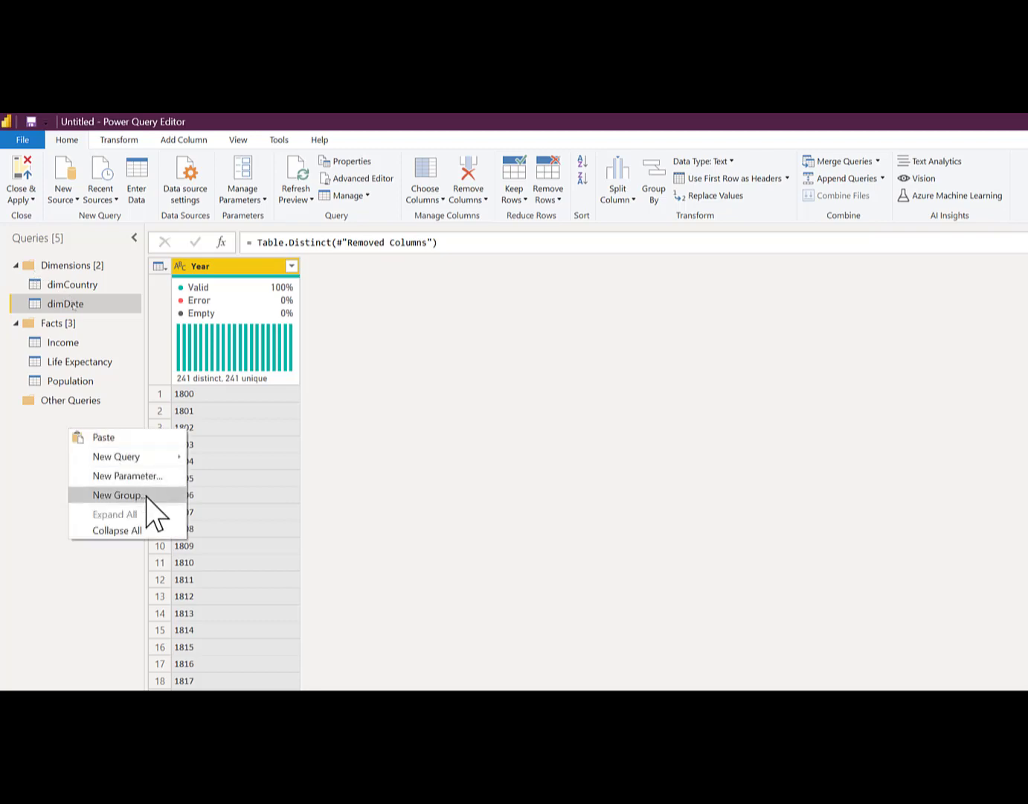
pyautogui.click(119, 495)
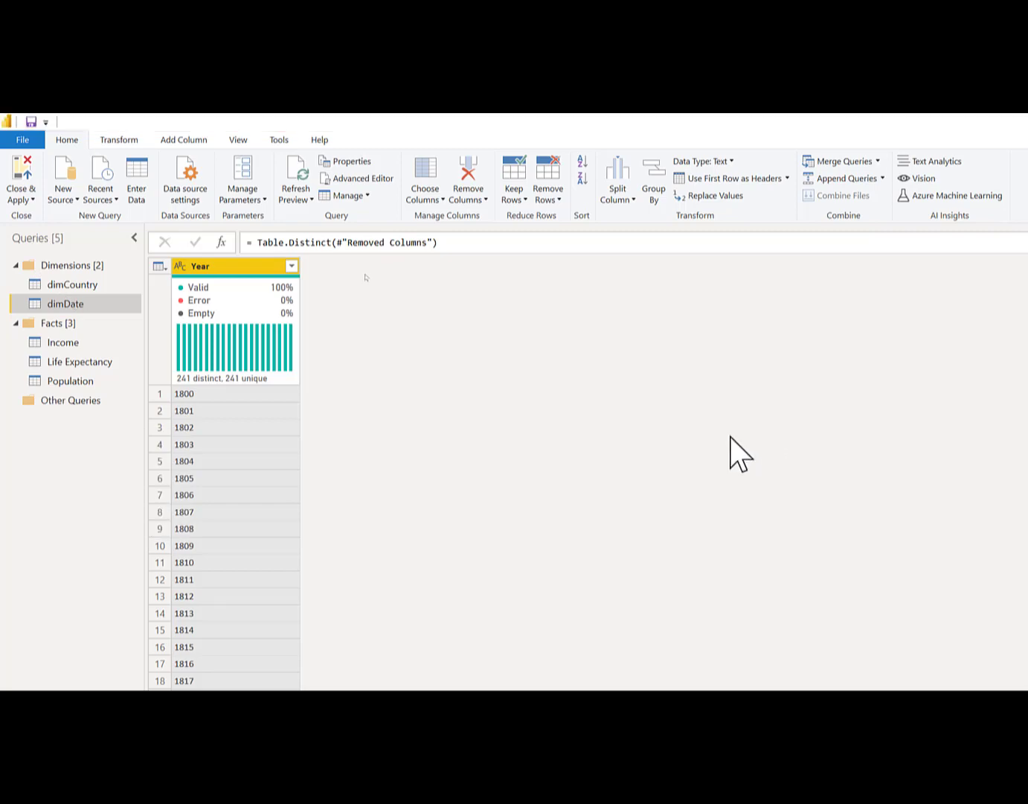
pyautogui.write('alskhdjlakjw')
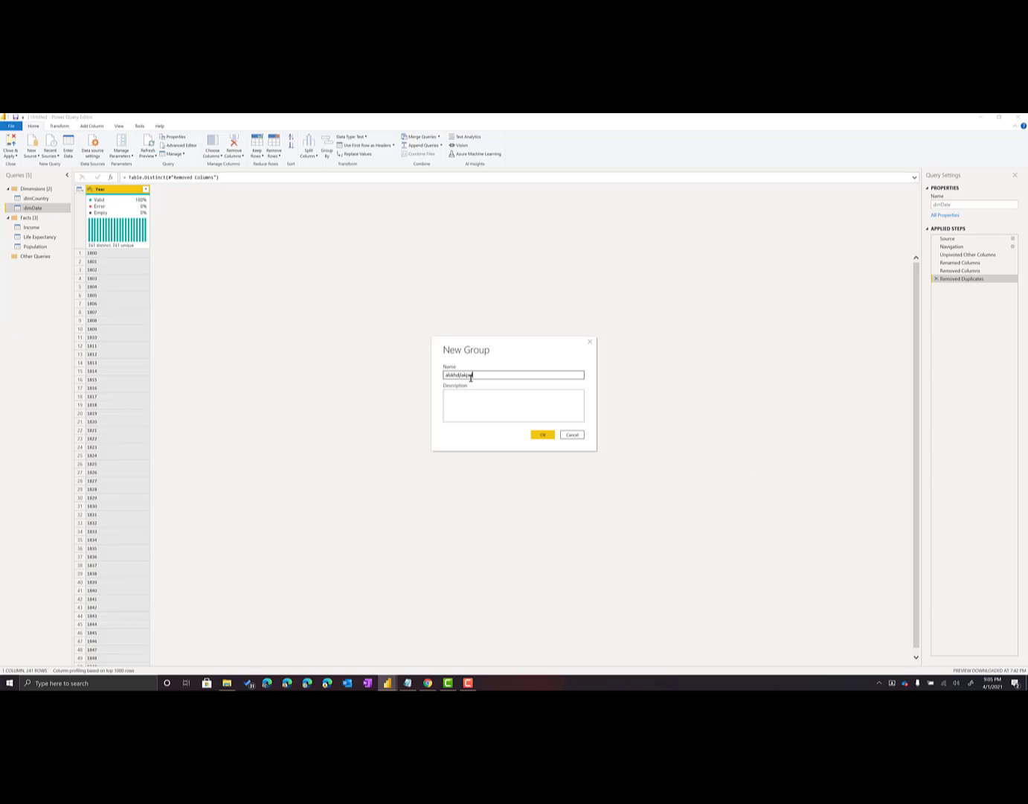
pyautogui.click(589, 343)
# Apply the pending query changes to load dimDate together with dimCountry and the three fact tables
pyautogui.moveTo(40, 248)
pyautogui.mouseDown()
pyautogui.moveTo(43, 275)
pyautogui.moveTo(45, 246)
pyautogui.mouseUp()
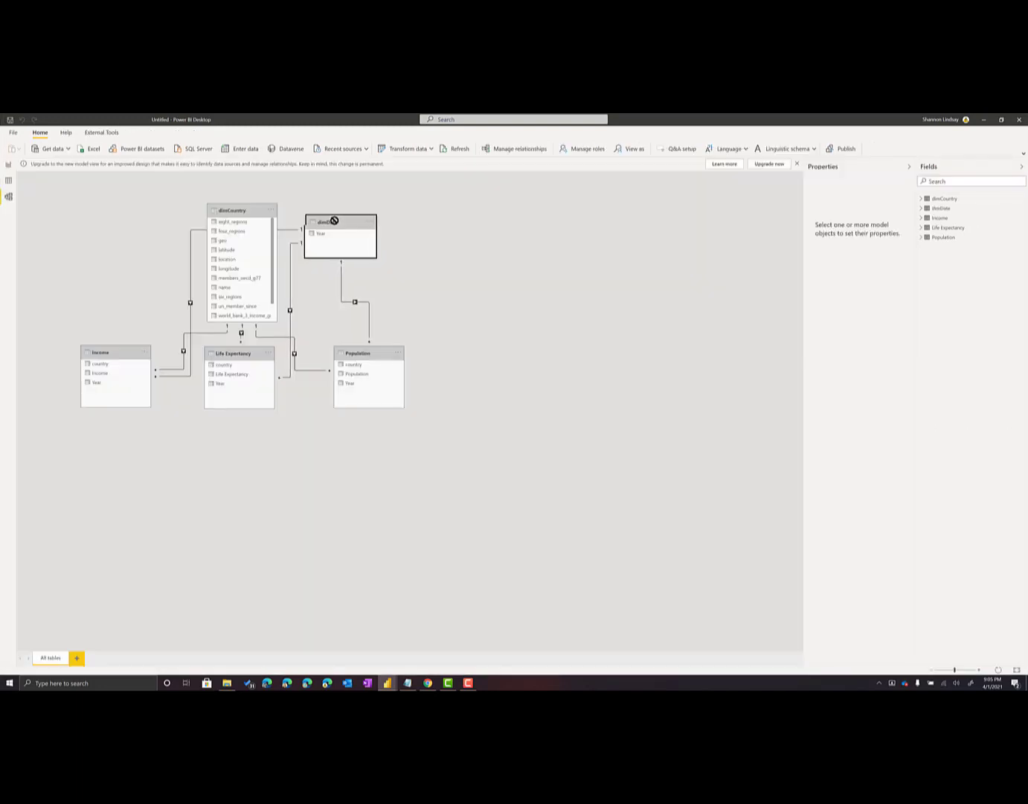
pyautogui.moveTo(332, 221); pyautogui.dragTo(204, 209)
pyautogui.moveTo(302, 214); pyautogui.dragTo(269, 209)
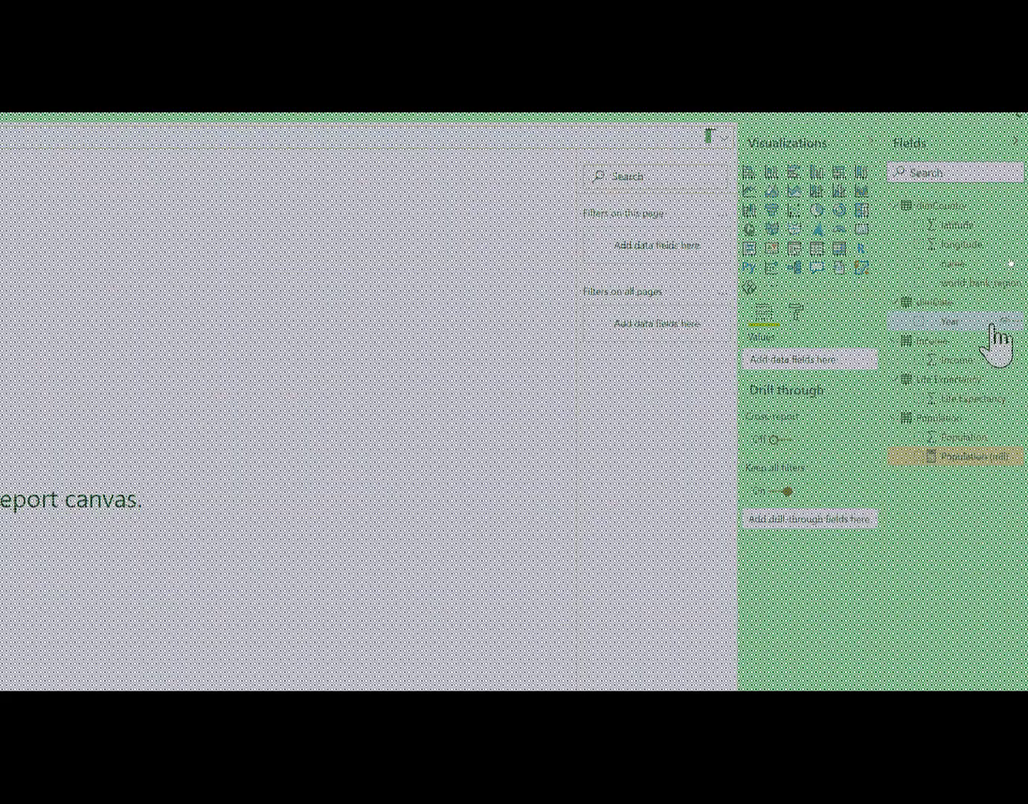
# Temporarily display the hidden fields to review which columns are hidden in each table
pyautogui.rightClick(995, 328)
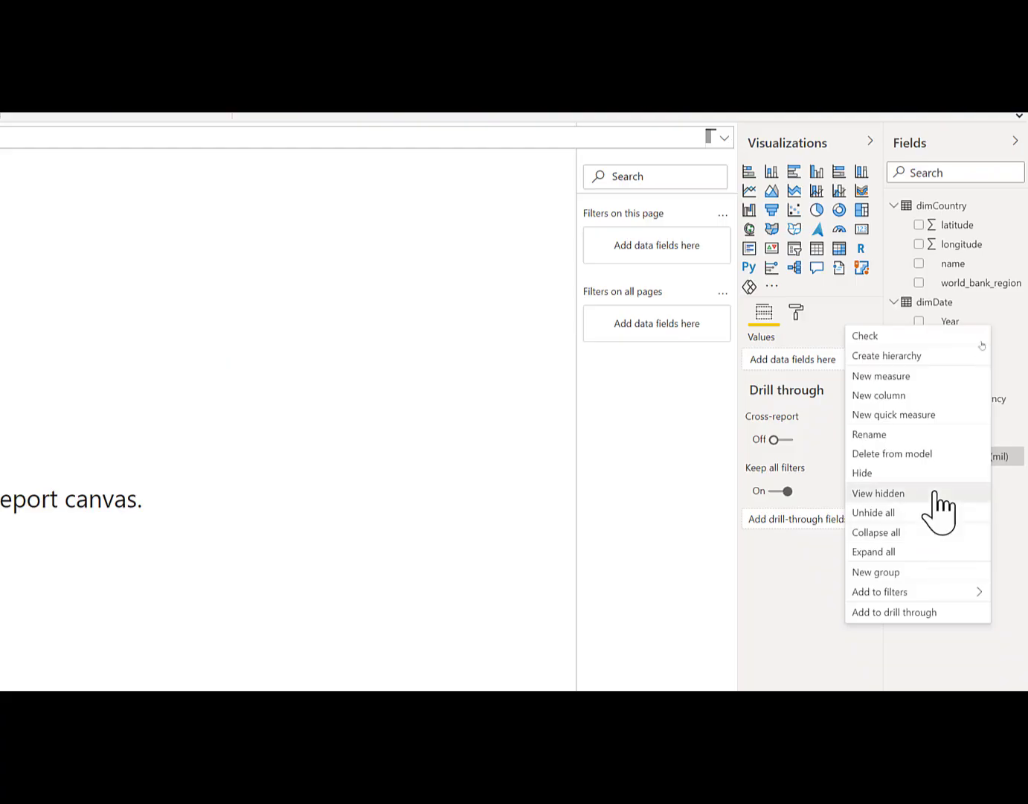
pyautogui.click(939, 496)
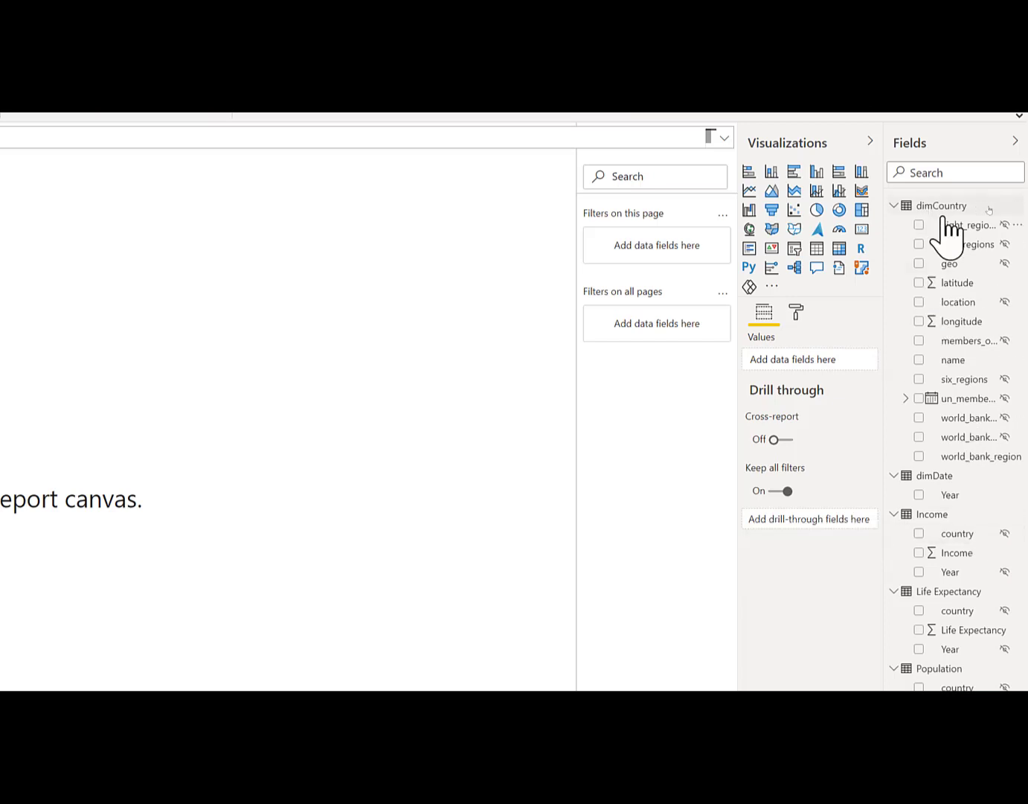
pyautogui.rightClick(958, 227)
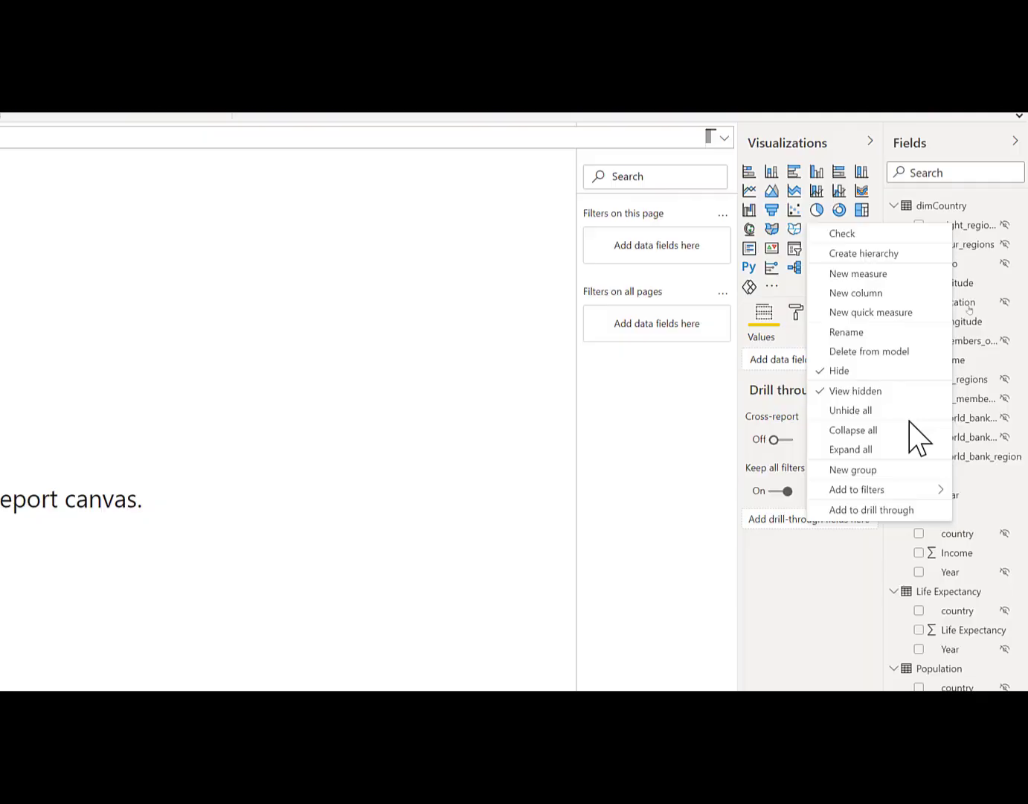
pyautogui.click(871, 392)
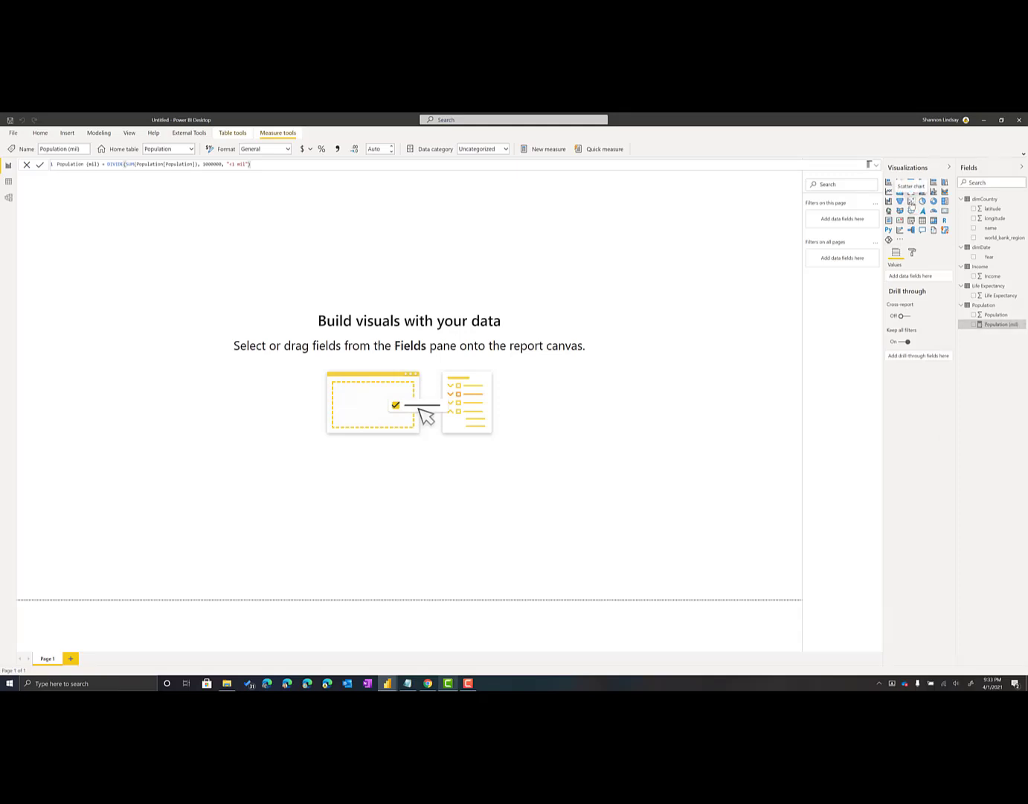
# Add a scatter chart to the report page, enlarge it to cover most of the canvas and shift it away from the corner
pyautogui.click(912, 202)
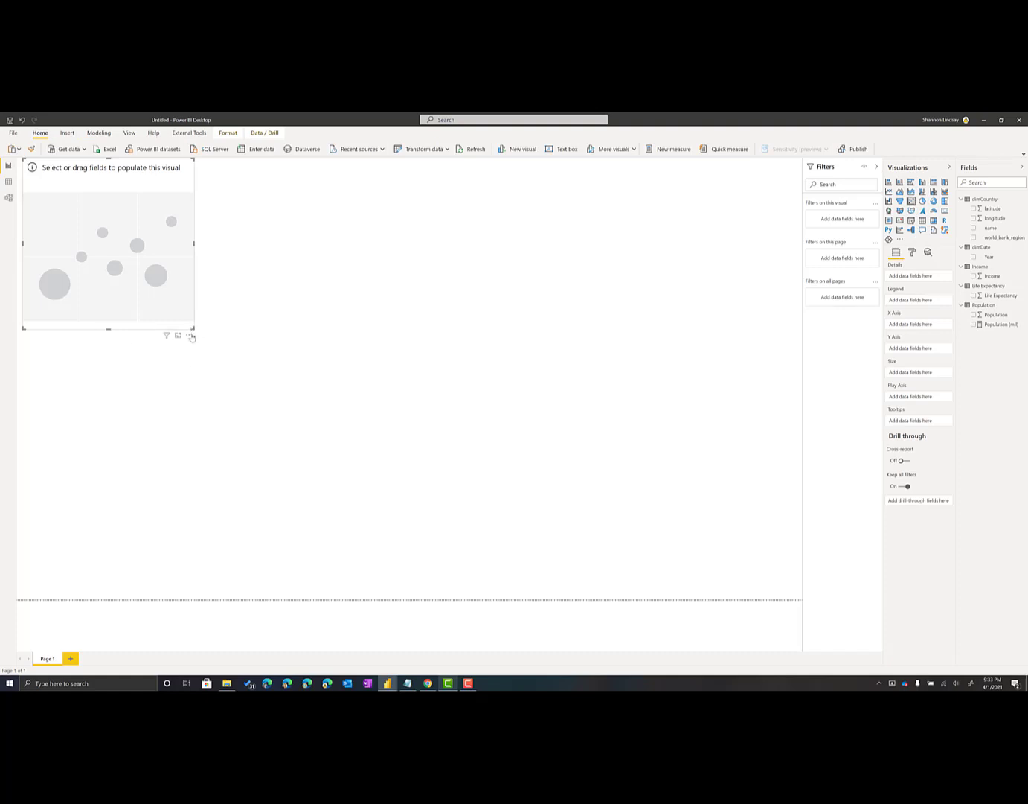
pyautogui.moveTo(194, 334); pyautogui.dragTo(680, 521)
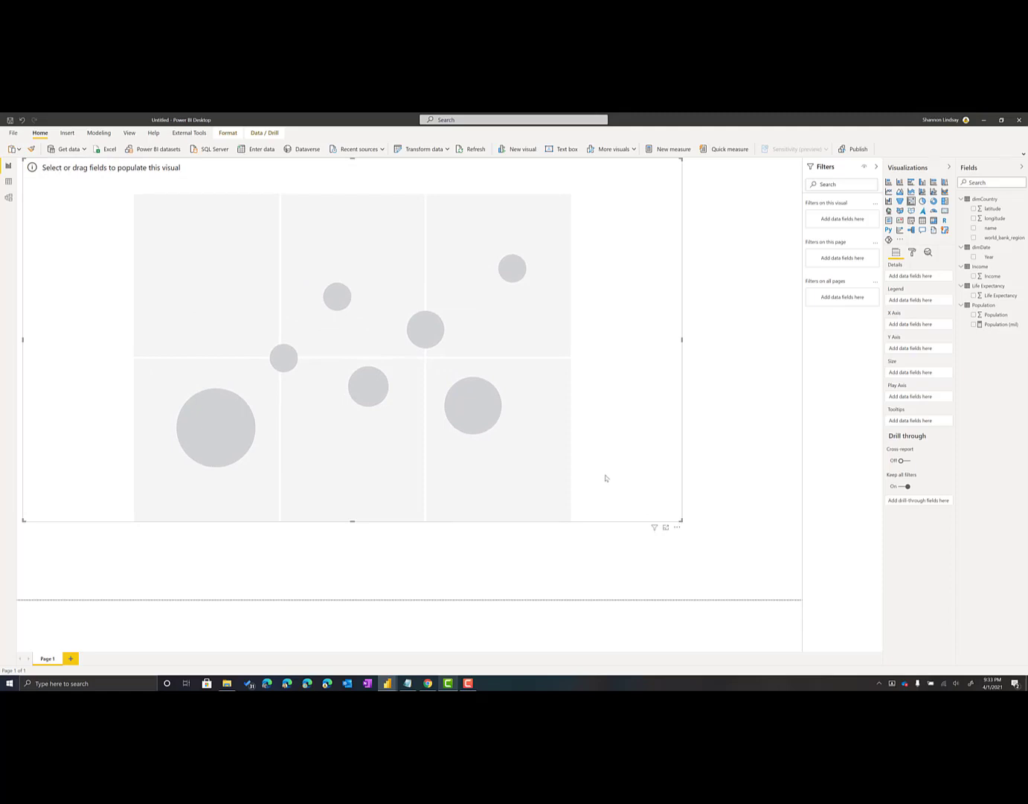
pyautogui.moveTo(630, 178); pyautogui.dragTo(663, 212)
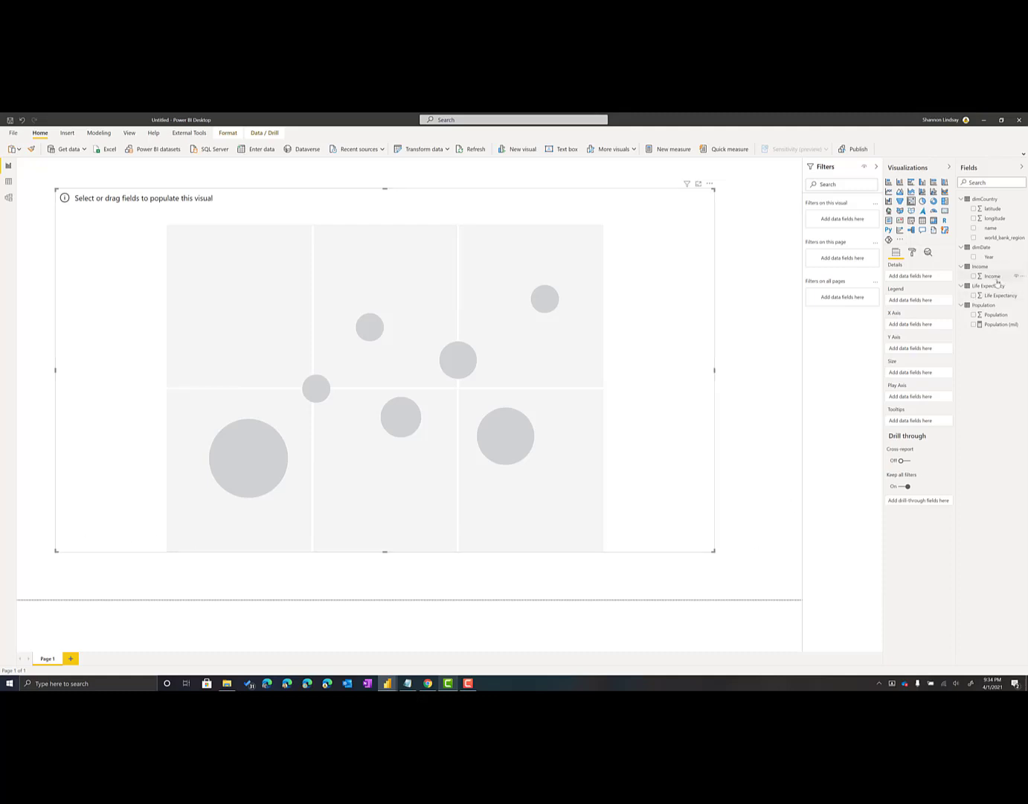
# Assign Life Expectancy to the scatter chart's Y axis and Income to its X axis
pyautogui.click(974, 296)
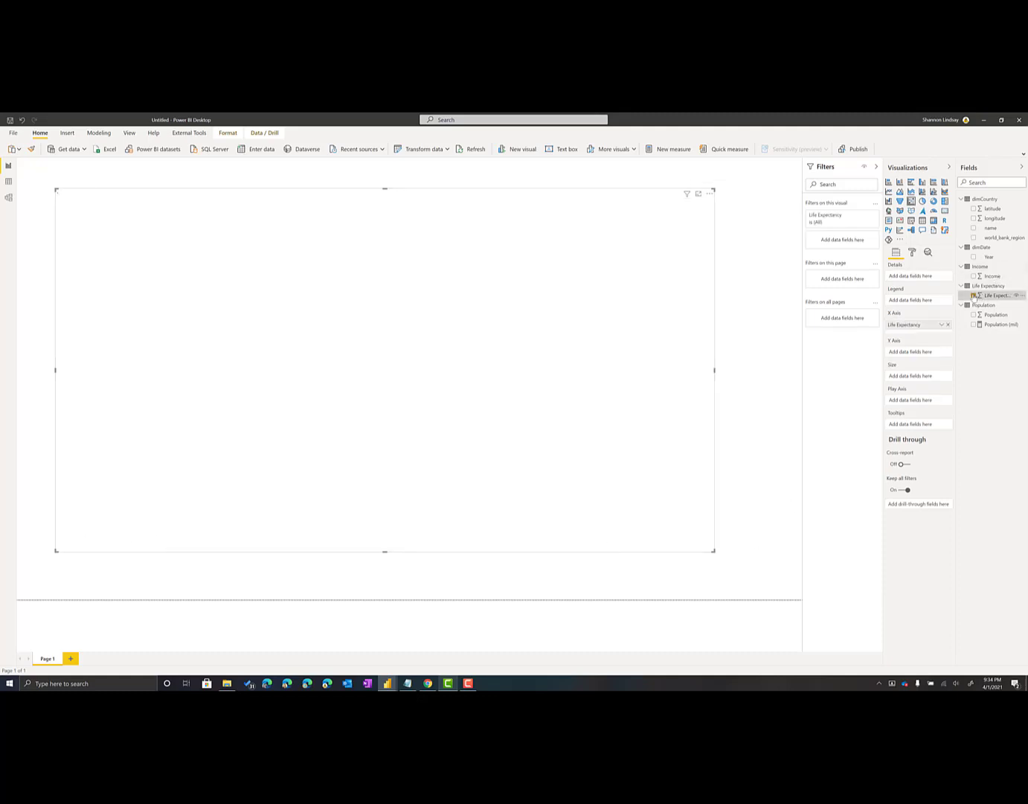
pyautogui.moveTo(907, 328); pyautogui.dragTo(912, 353)
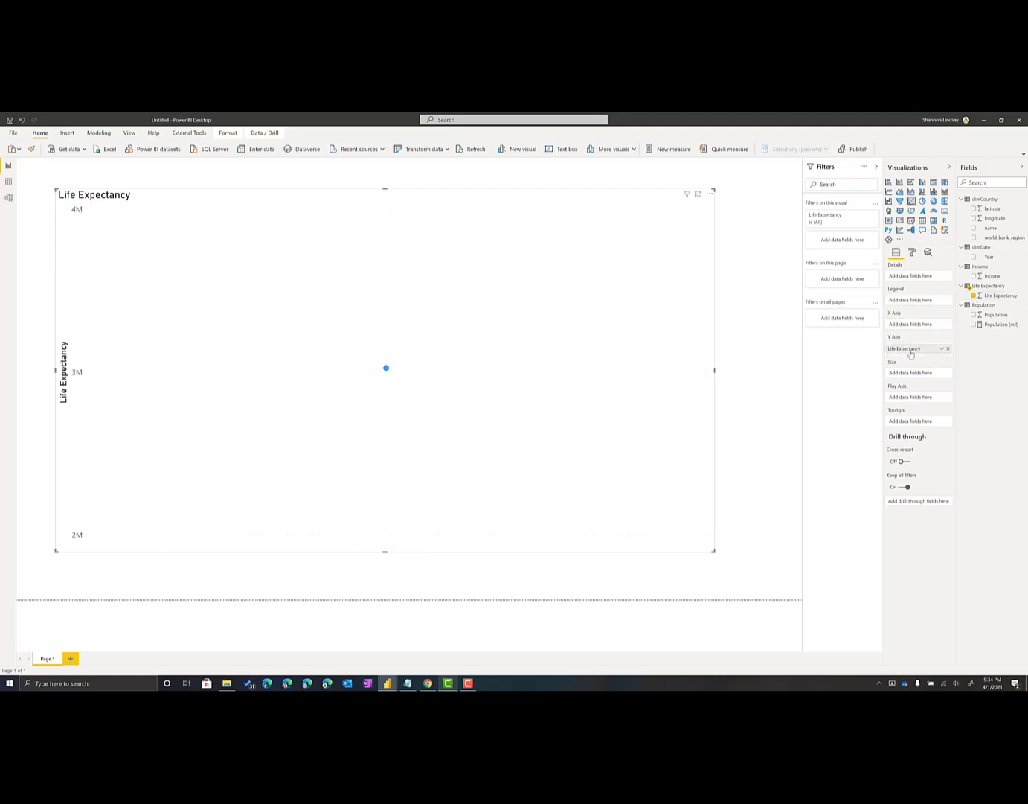
pyautogui.click(974, 276)
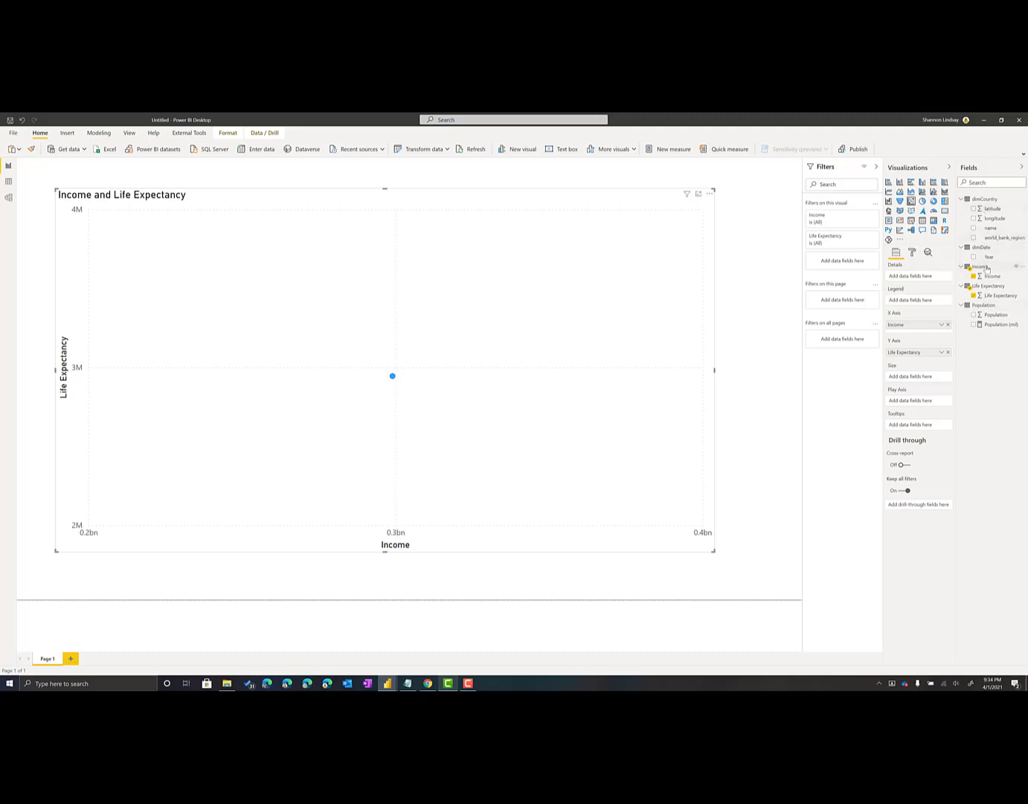
# Set the scatter chart's Details to dimCountry's name field and its Legend to world_bank_region
pyautogui.click(974, 228)
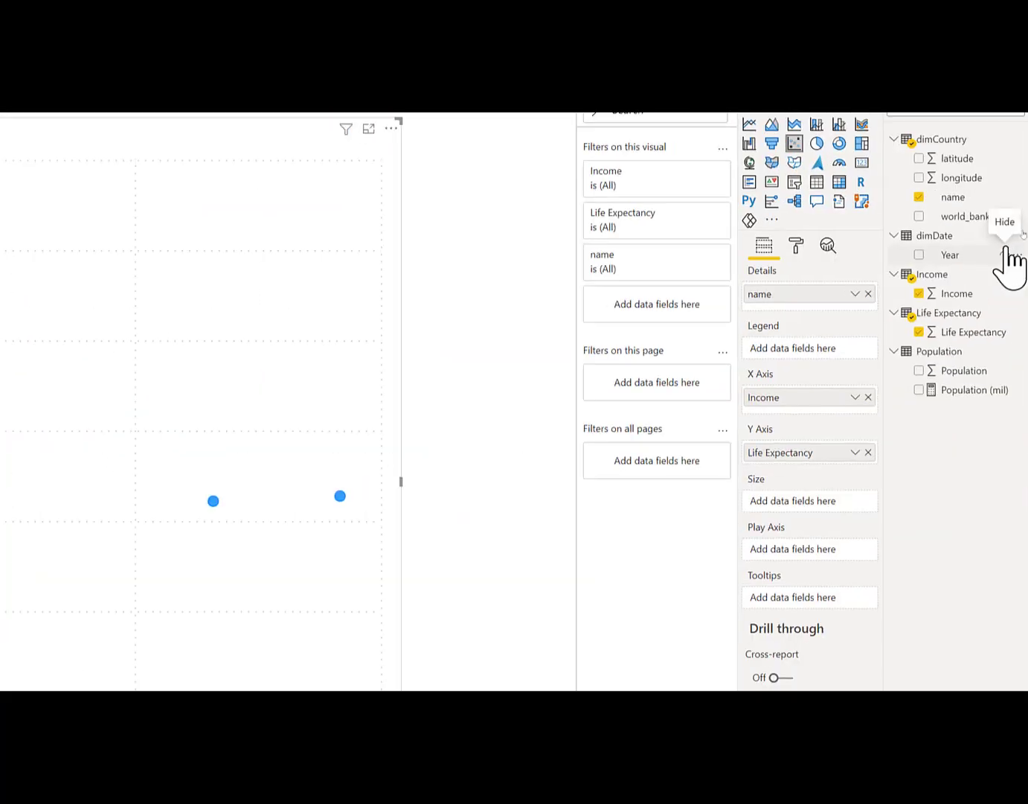
pyautogui.moveTo(976, 217); pyautogui.dragTo(804, 351)
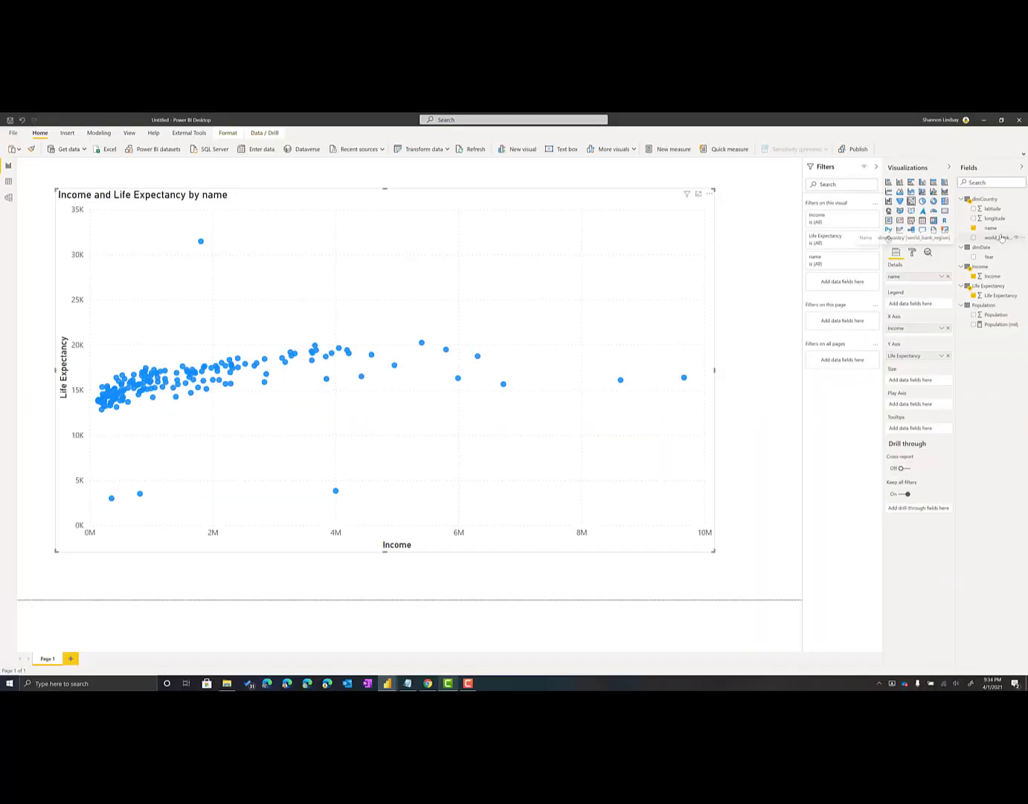
pyautogui.moveTo(916, 306); pyautogui.dragTo(916, 304)
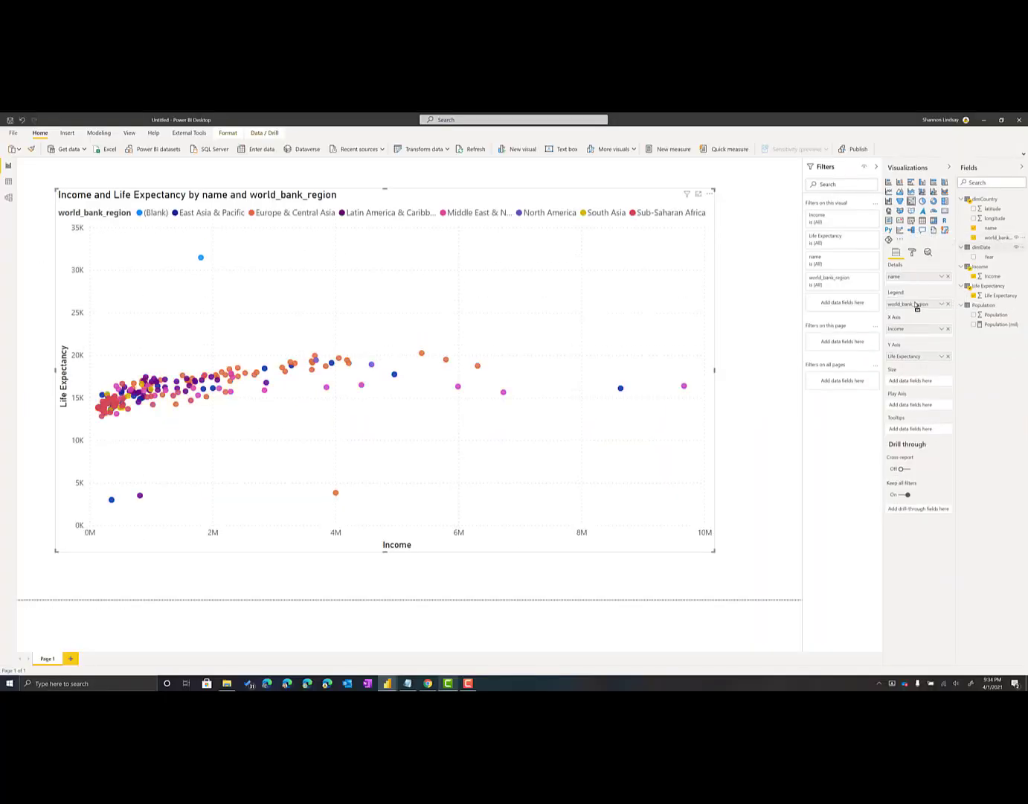
# Rename the chart's name field to Country and its world_bank_region field to Region, and enlarge the scatter chart slightly
pyautogui.doubleClick(905, 276)
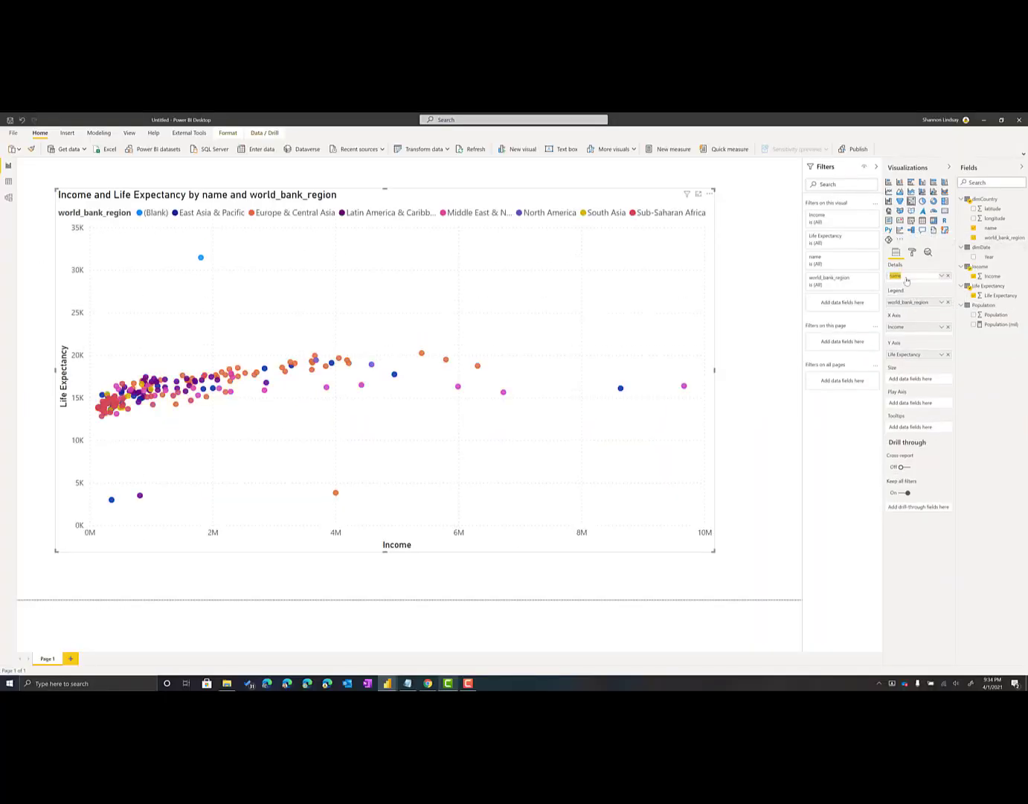
pyautogui.write('Country')
pyautogui.press('Return')
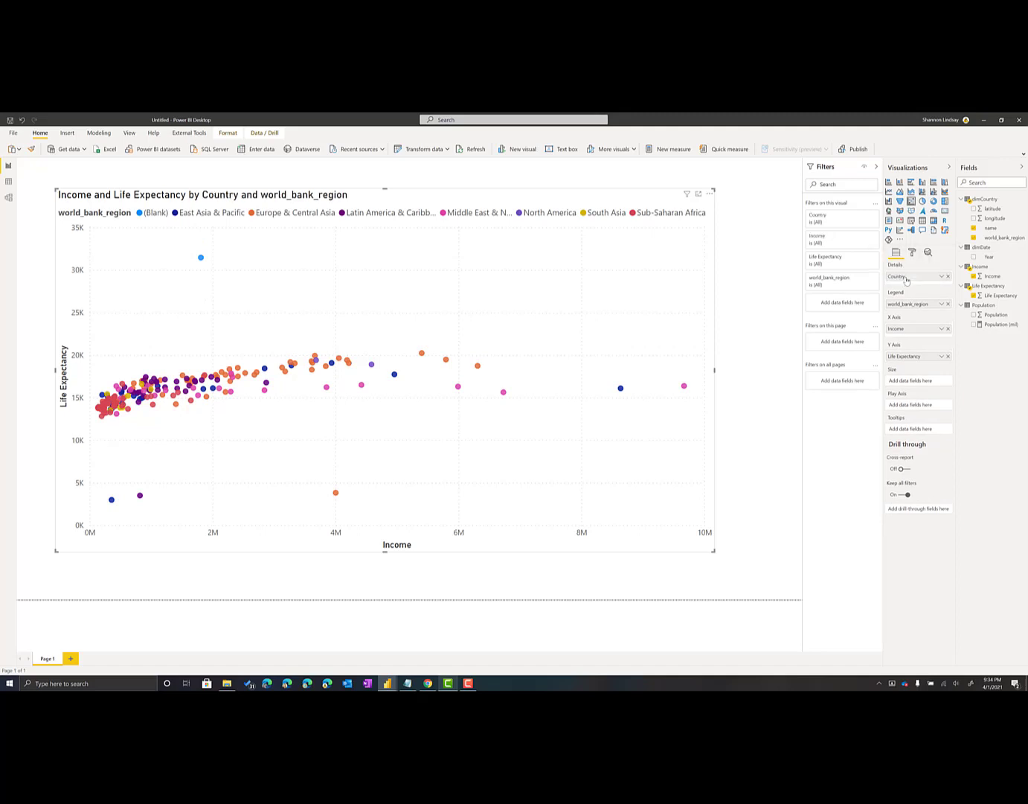
pyautogui.doubleClick(904, 303)
pyautogui.write('Re')
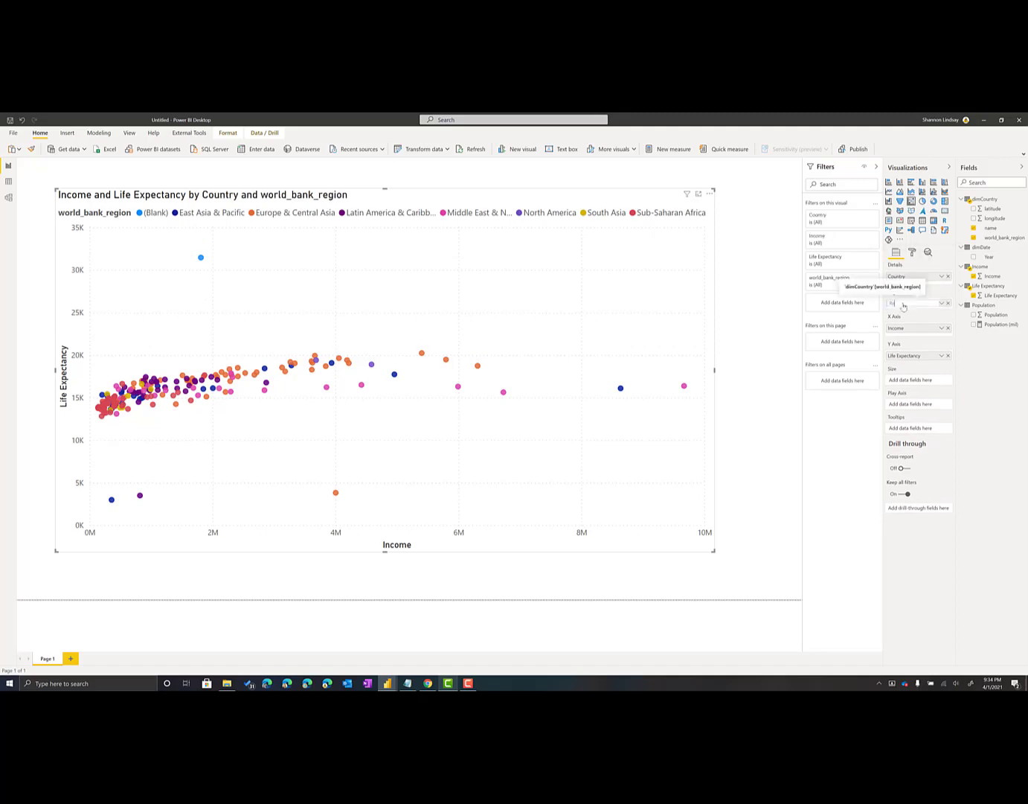
pyautogui.write('gion')
pyautogui.press('Return')
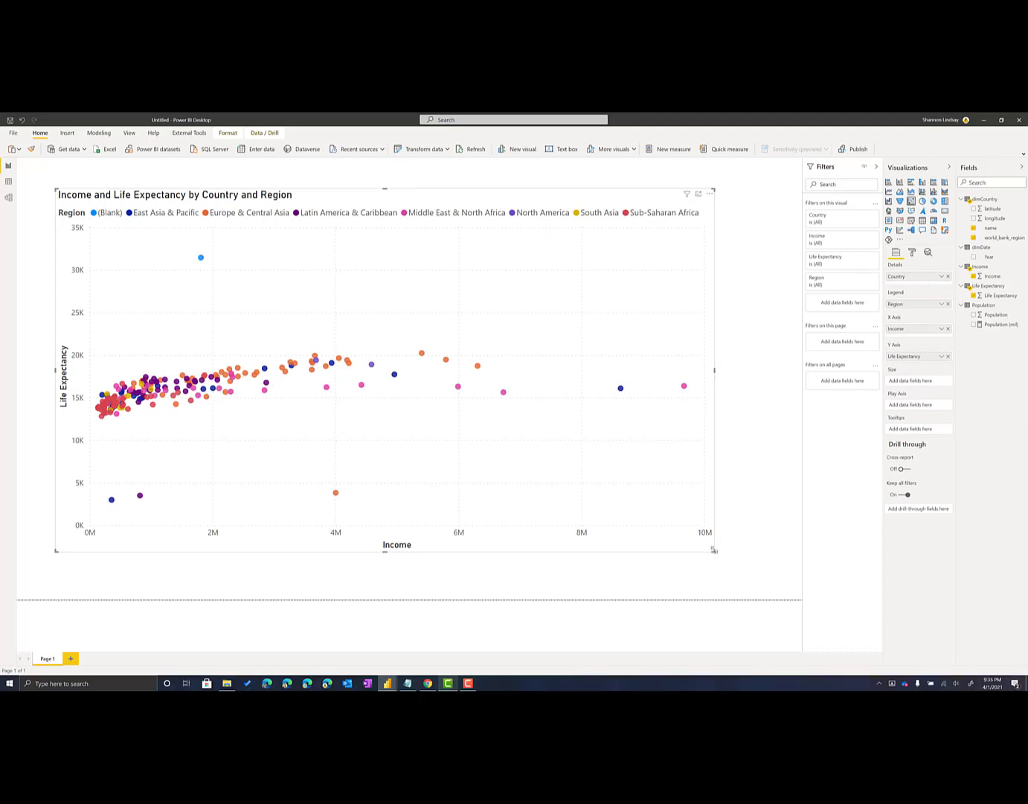
pyautogui.moveTo(714, 551); pyautogui.dragTo(774, 563)
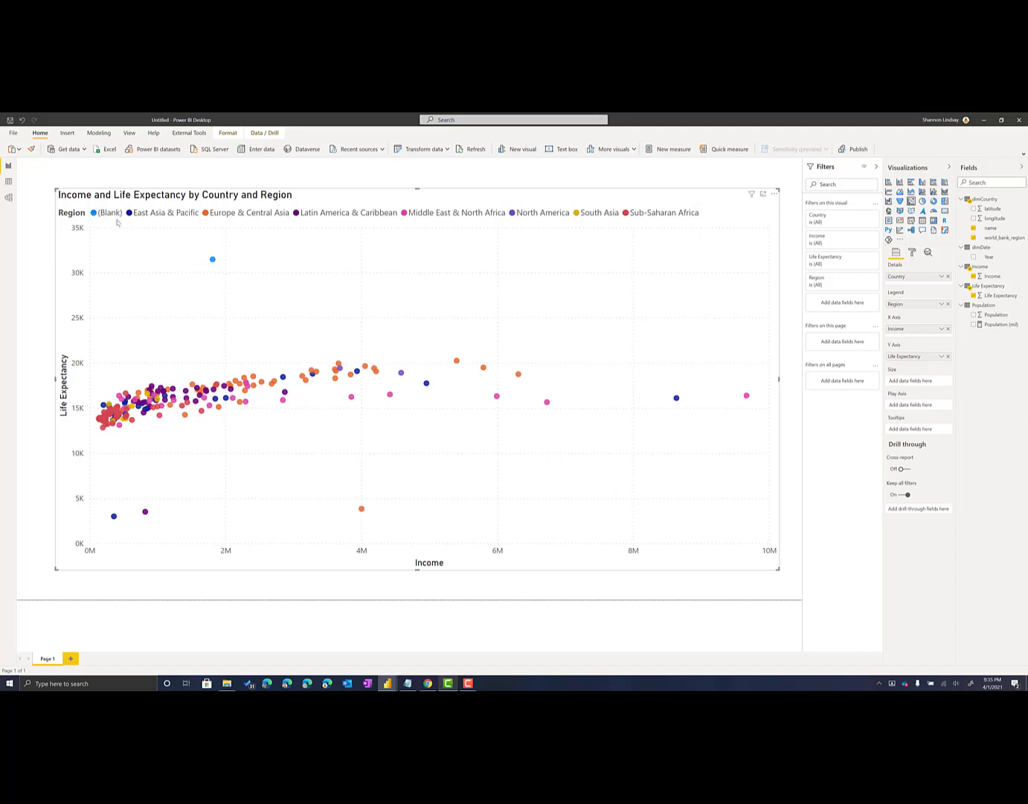
# Add world_bank_region as a filter on all pages and include every region except (Blank)
pyautogui.moveTo(213, 259)
pyautogui.moveTo(999, 239); pyautogui.dragTo(841, 386)
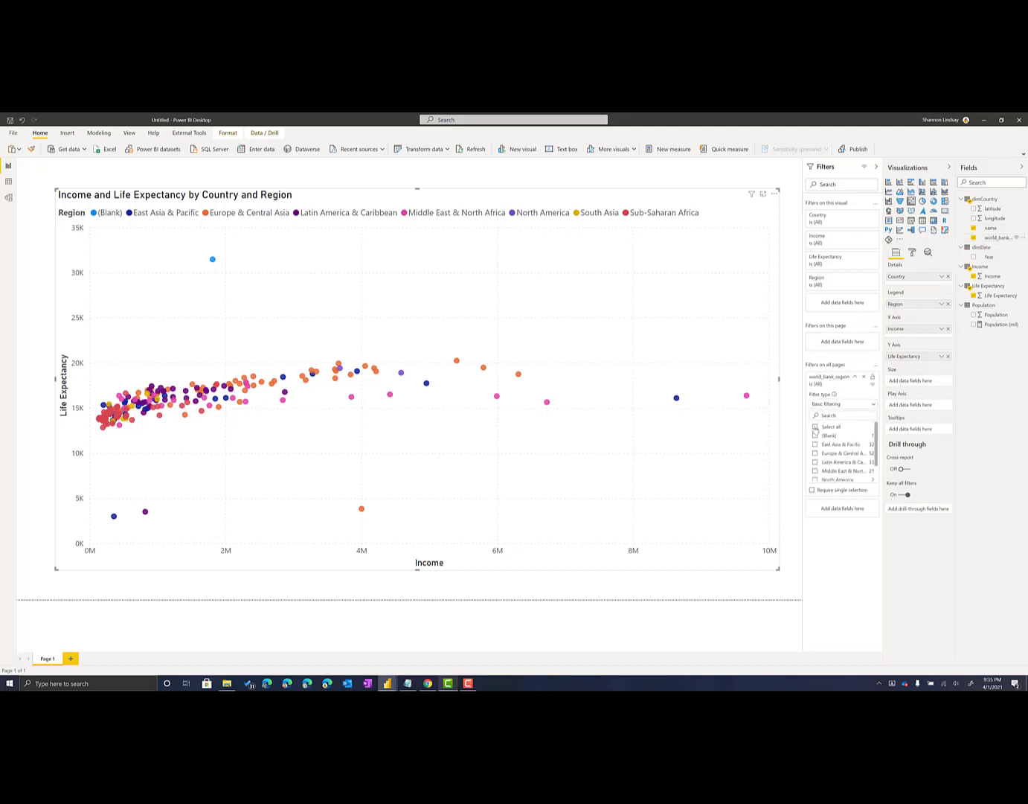
pyautogui.click(816, 436)
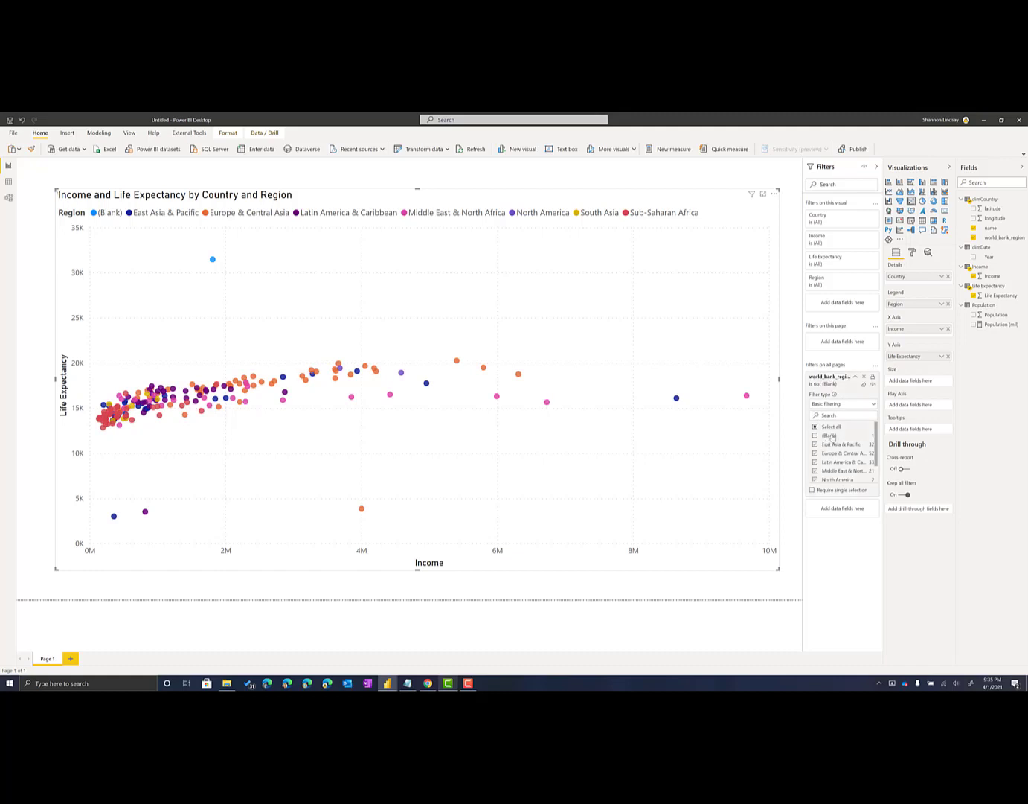
pyautogui.click(854, 378)
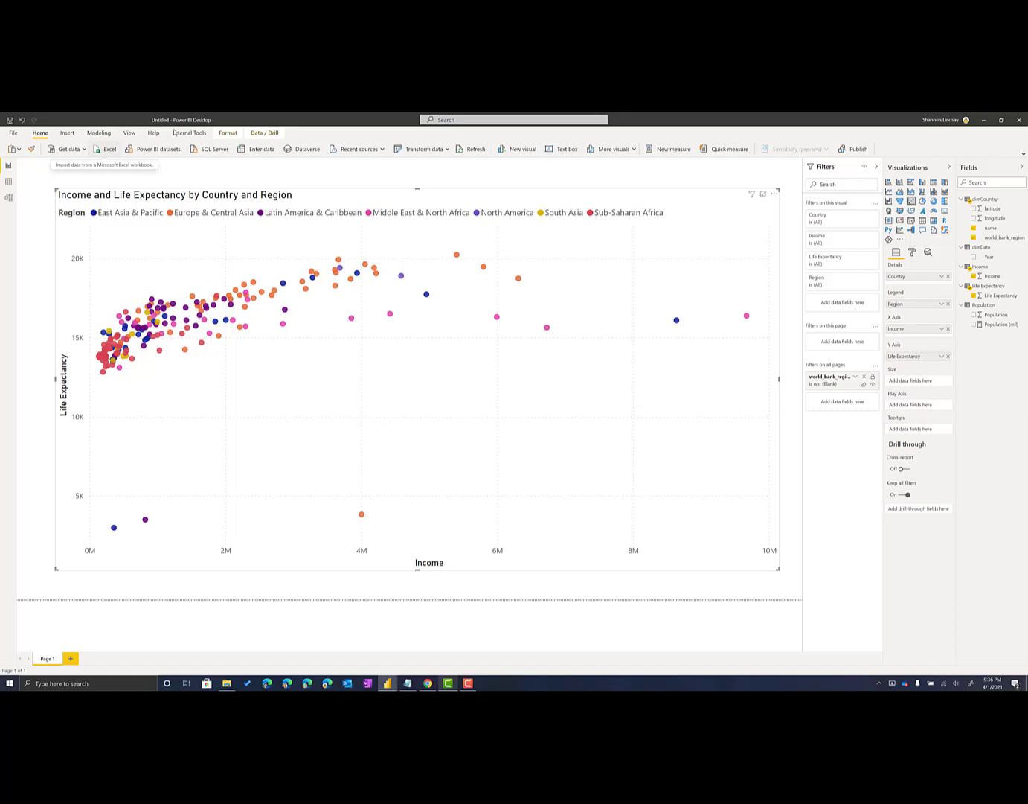
pyautogui.click(913, 254)
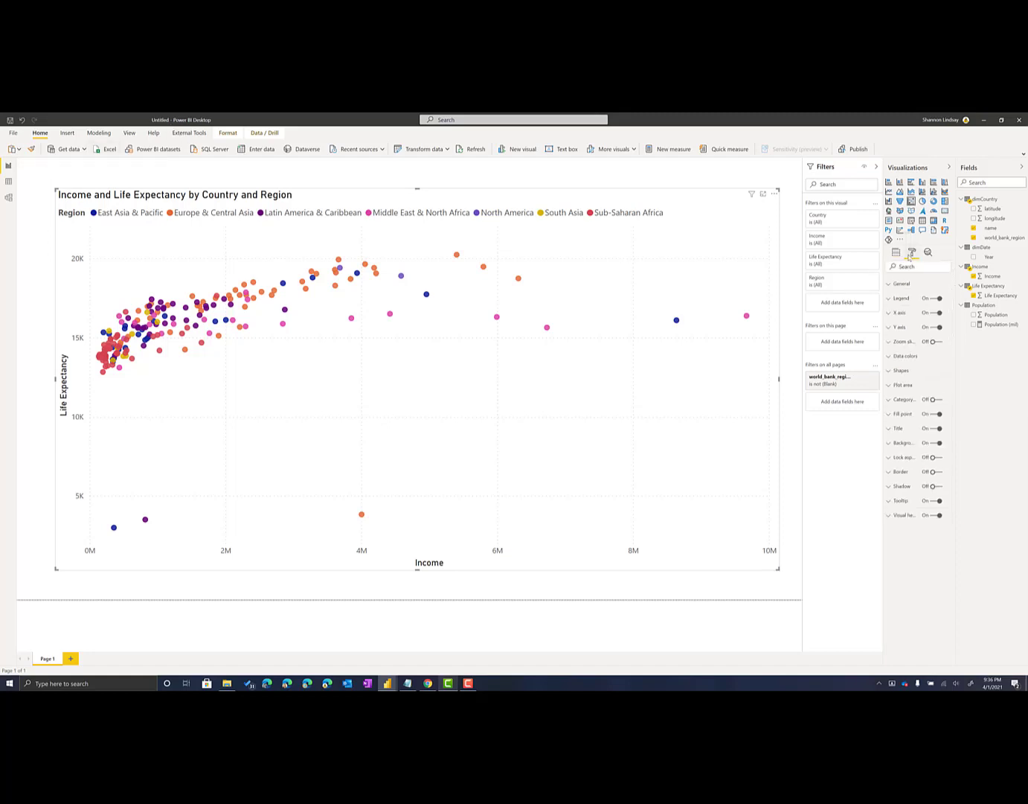
pyautogui.click(908, 358)
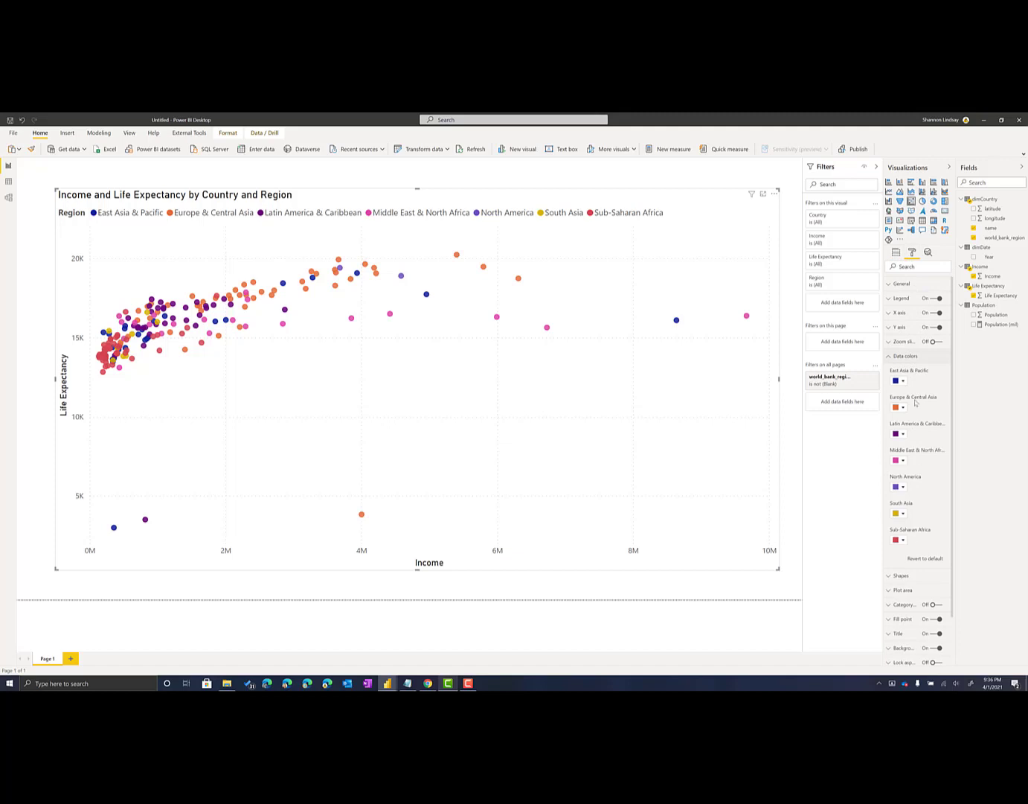
pyautogui.click(901, 381)
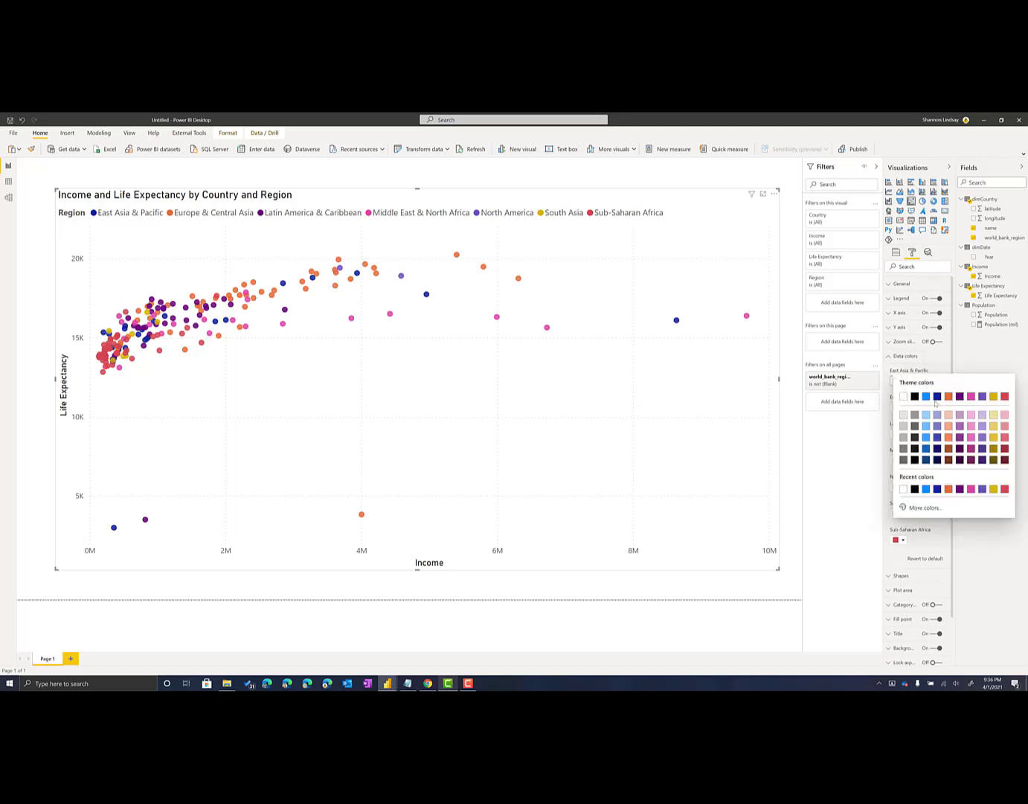
pyautogui.click(896, 358)
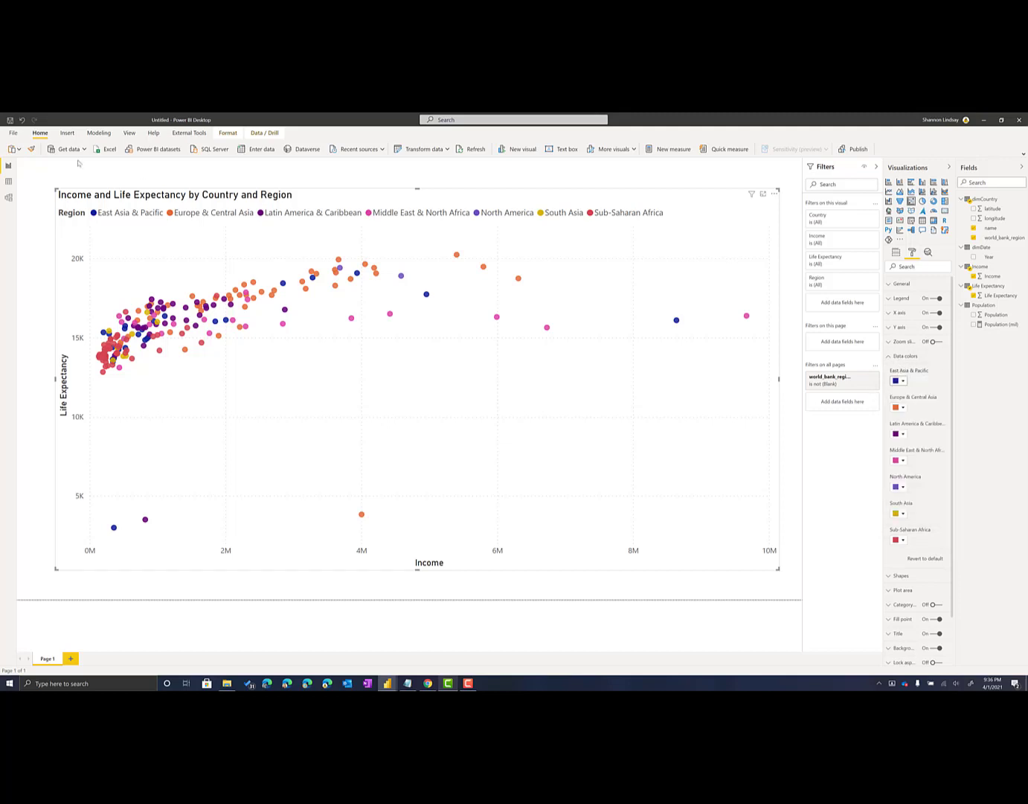
# Switch the report to the built-in theme with green, navy, dark red and purple data colors
pyautogui.click(129, 133)
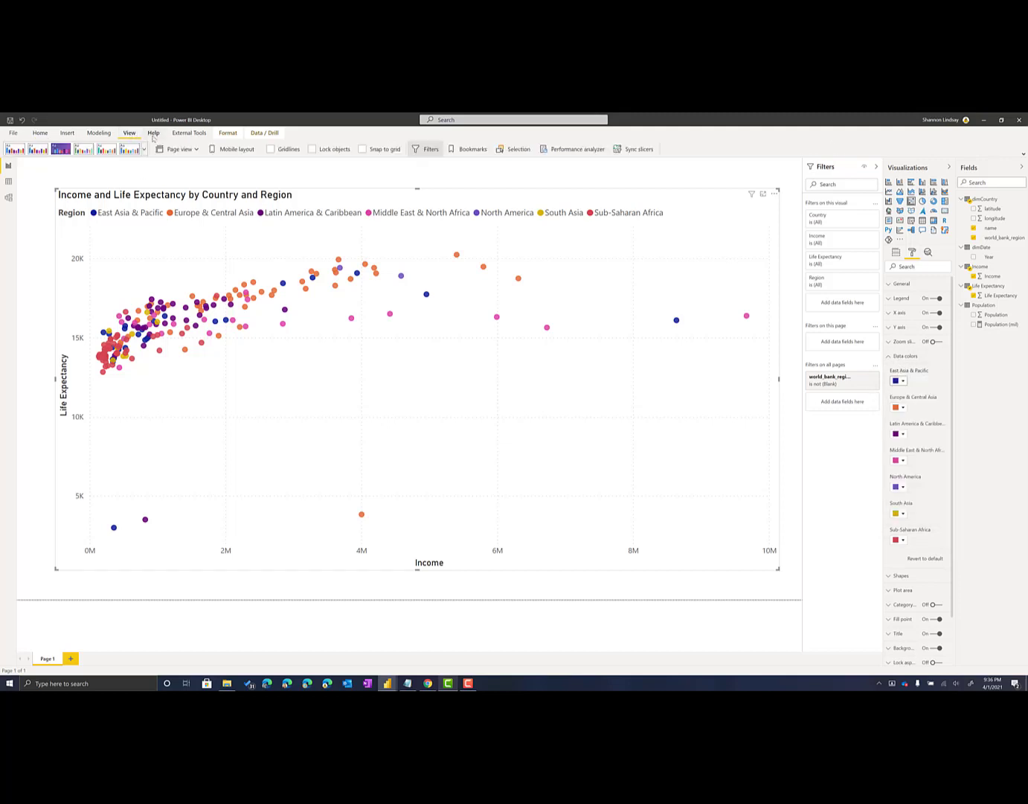
pyautogui.click(146, 149)
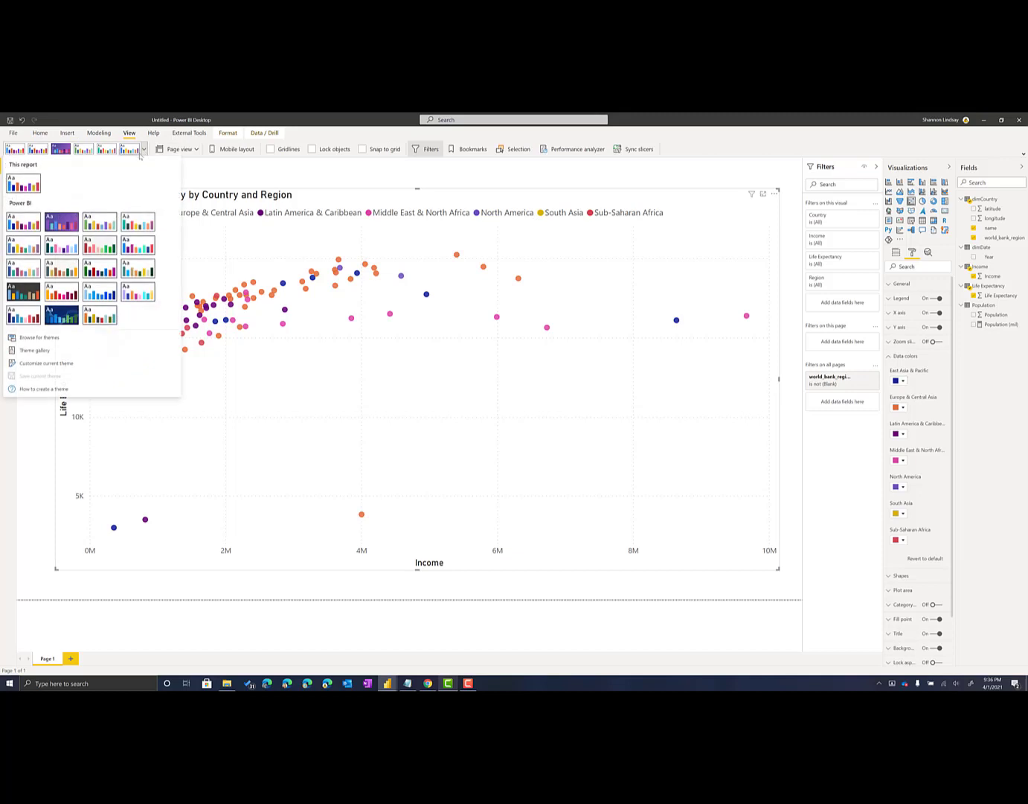
pyautogui.click(107, 268)
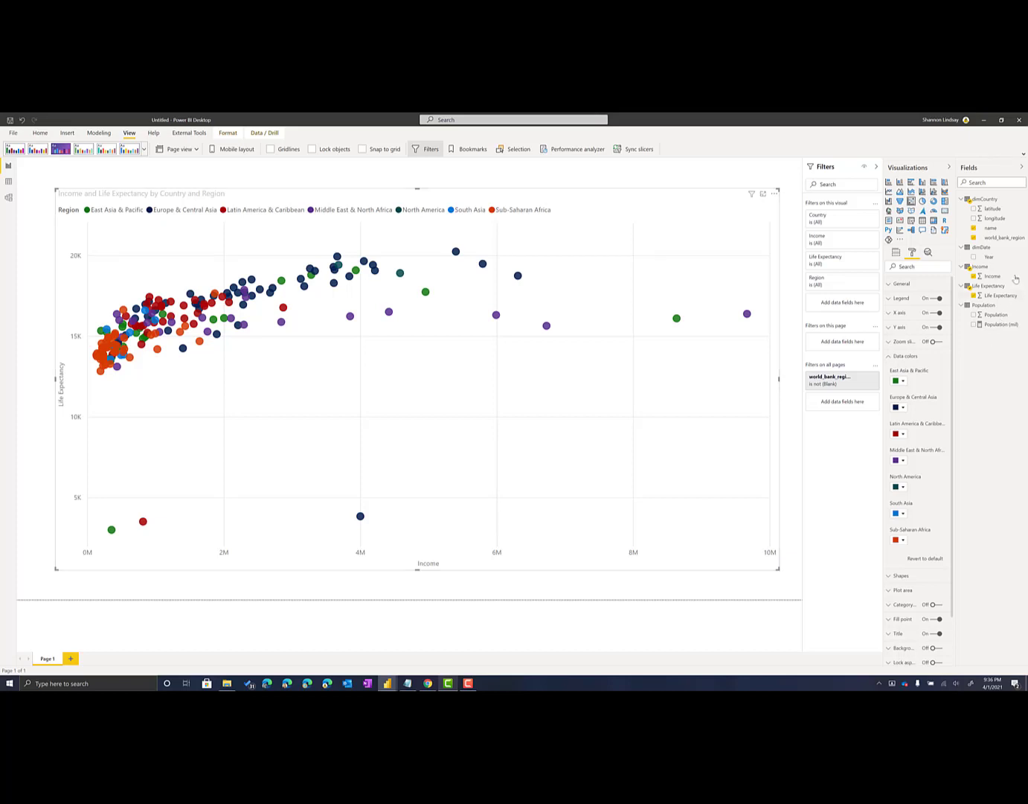
# Assign dimDate's Year field to the scatter chart's Play Axis
pyautogui.click(896, 253)
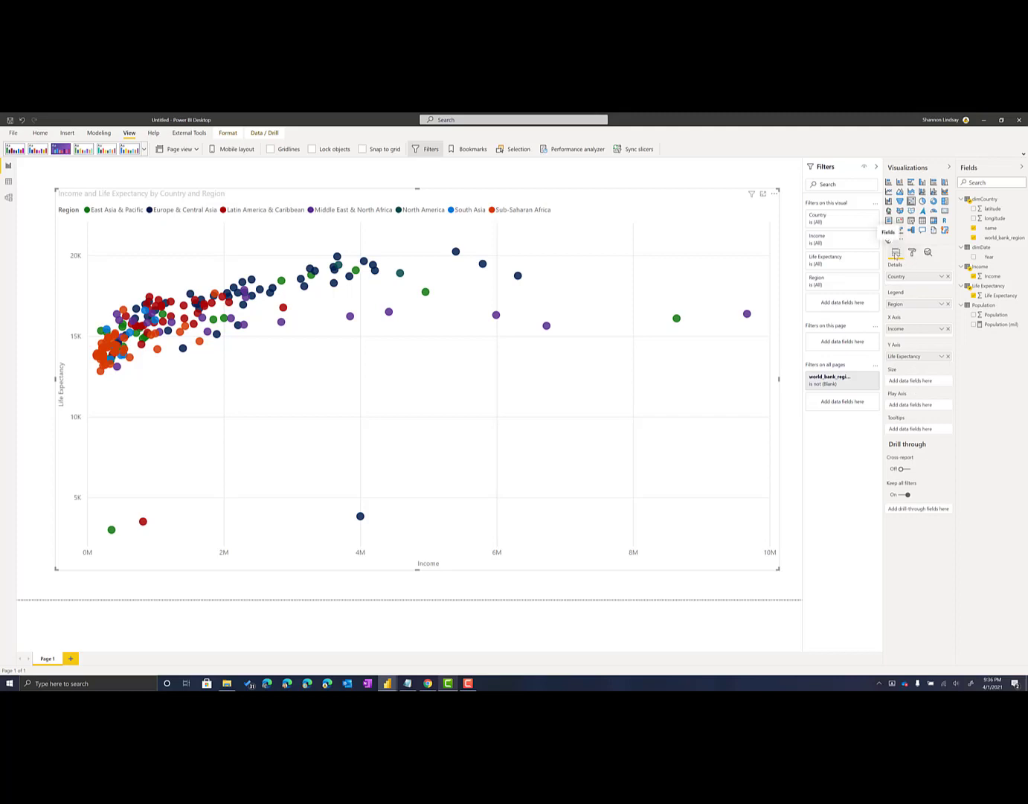
pyautogui.moveTo(988, 258); pyautogui.dragTo(909, 407)
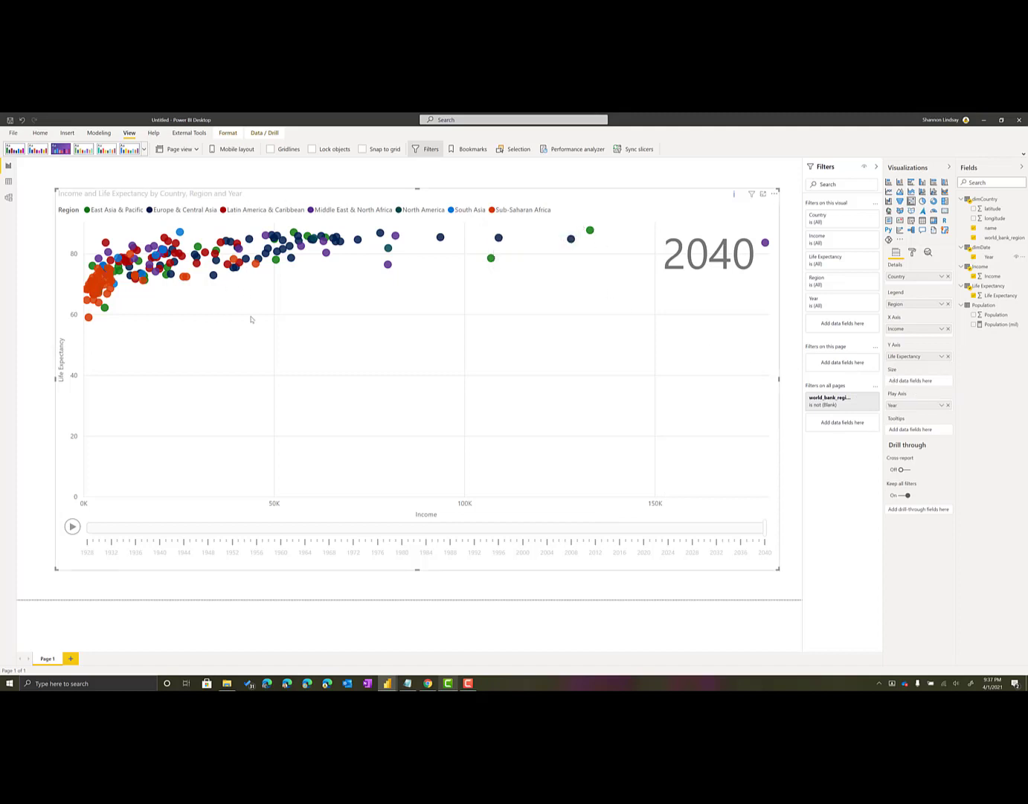
# Format the Population column of the Population table with a thousands separator
pyautogui.click(994, 316)
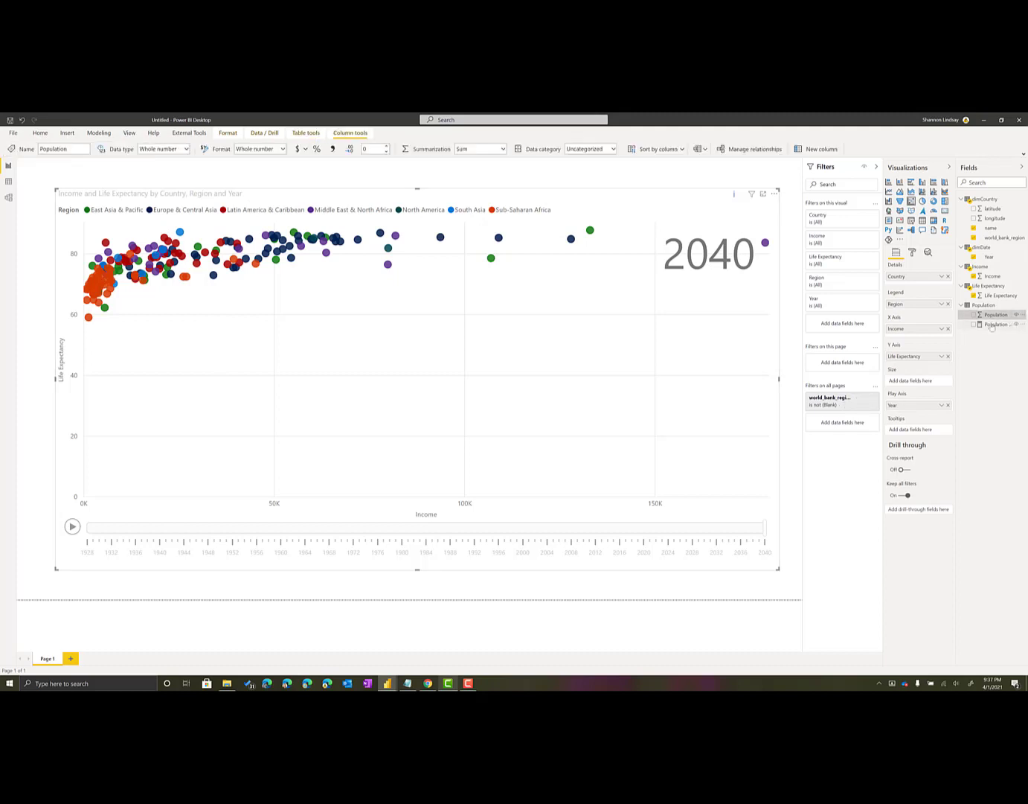
pyautogui.click(8, 182)
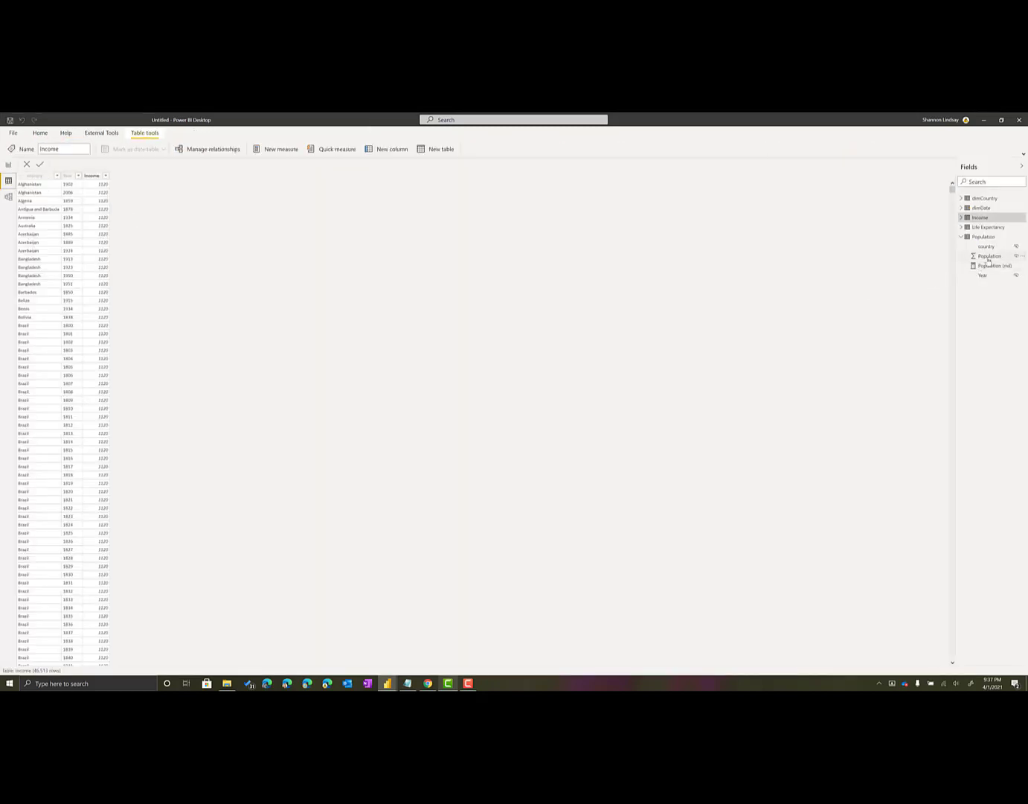
pyautogui.click(990, 257)
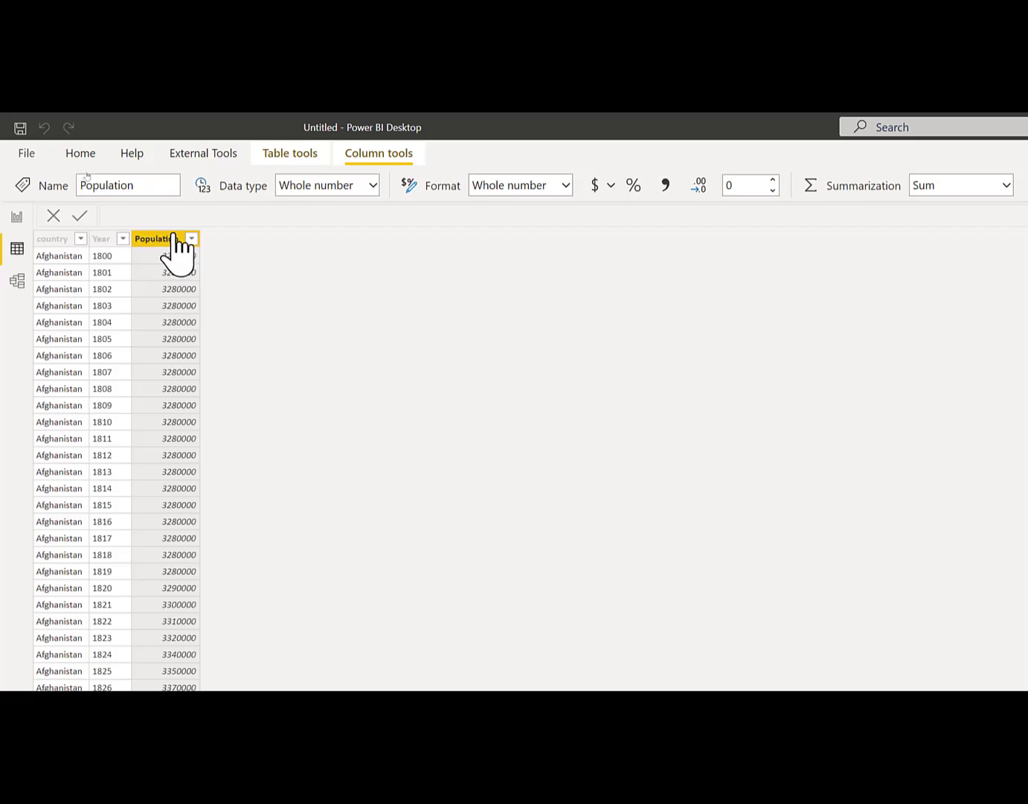
pyautogui.click(671, 185)
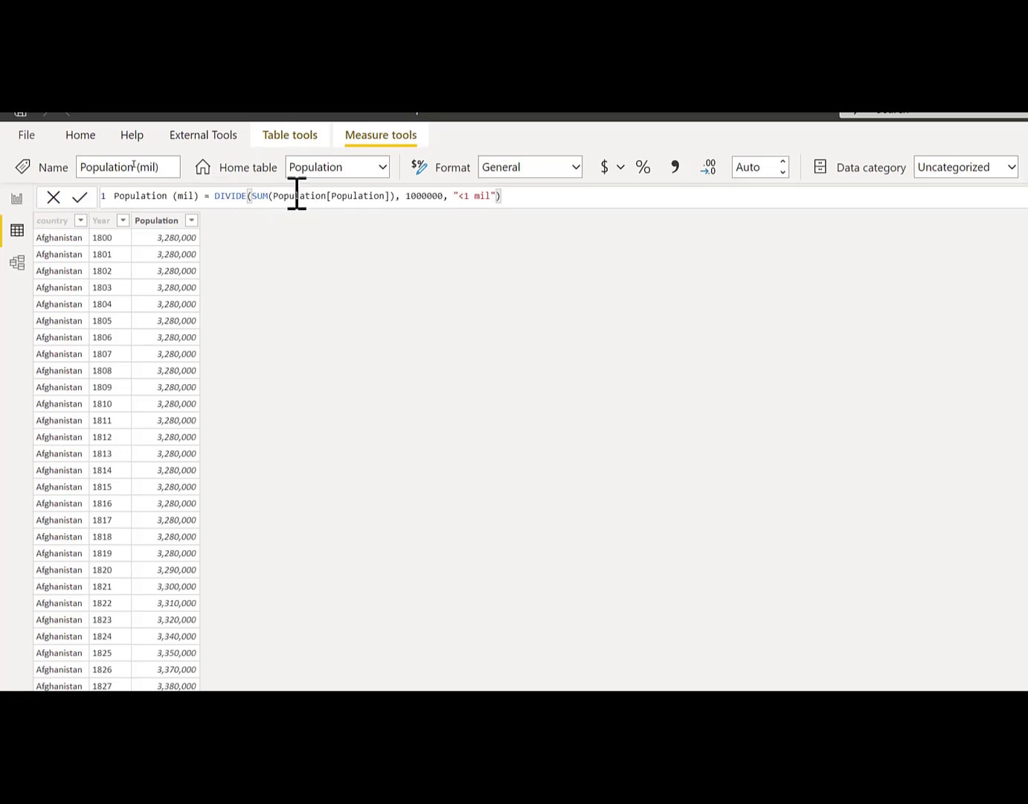
# Check the Population (mil) measure's DIVIDE formula and assign the measure to the scatter chart's Size
pyautogui.click(458, 196)
pyautogui.write('<')
pyautogui.click(511, 197)
pyautogui.click(16, 198)
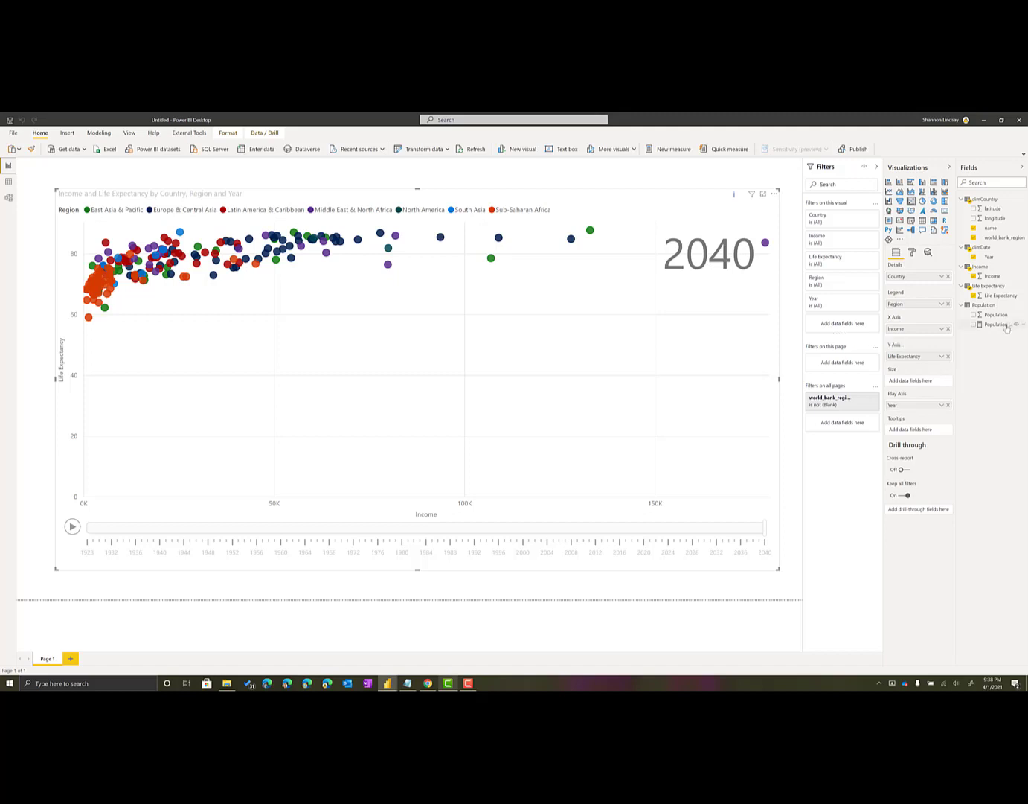
pyautogui.moveTo(1004, 325); pyautogui.dragTo(923, 382)
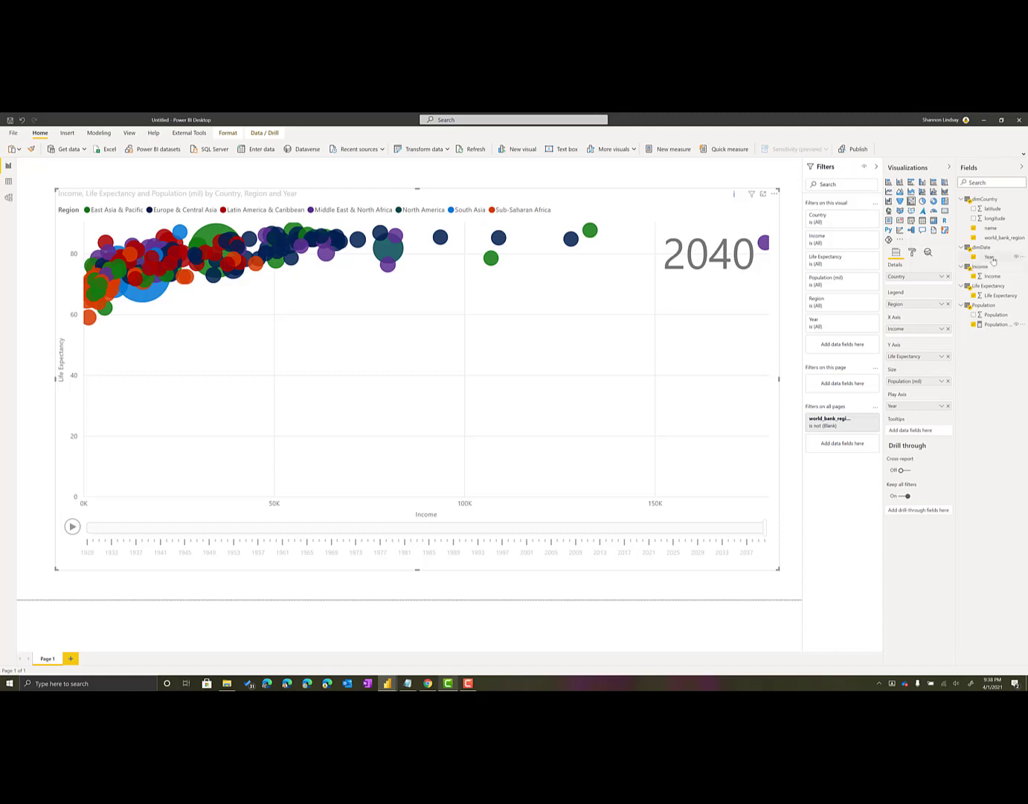
# Add Year as a filter on all pages with advanced filtering and check its available text conditions
pyautogui.moveTo(989, 260); pyautogui.dragTo(835, 445)
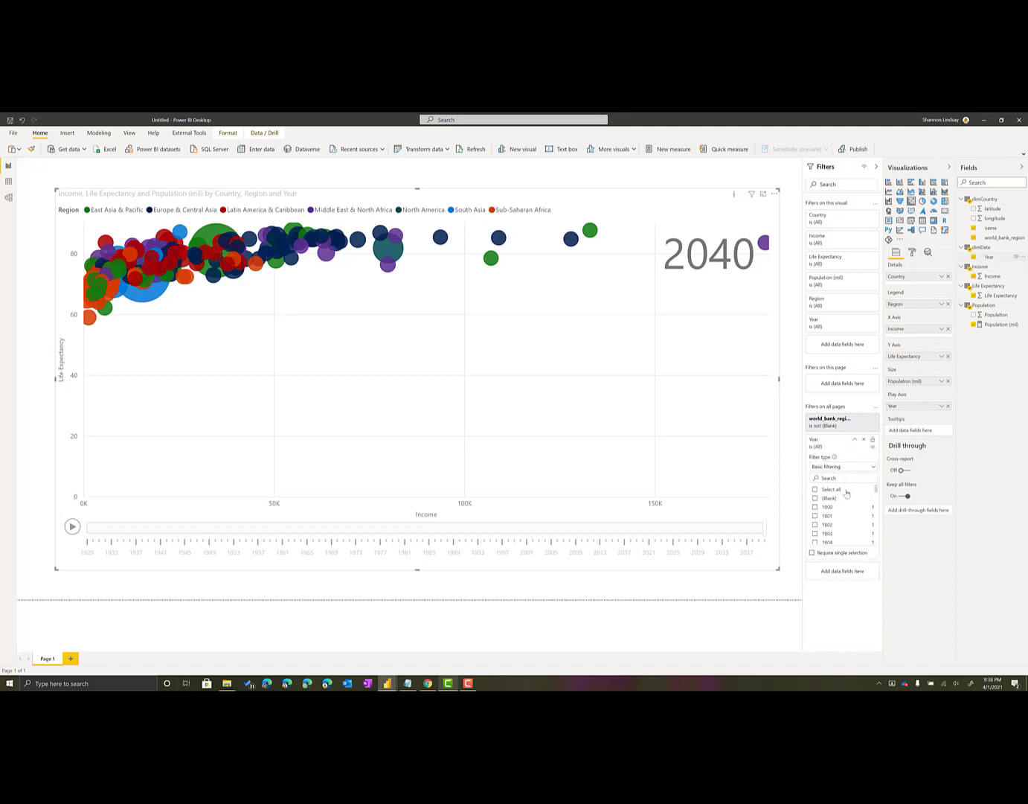
pyautogui.click(842, 466)
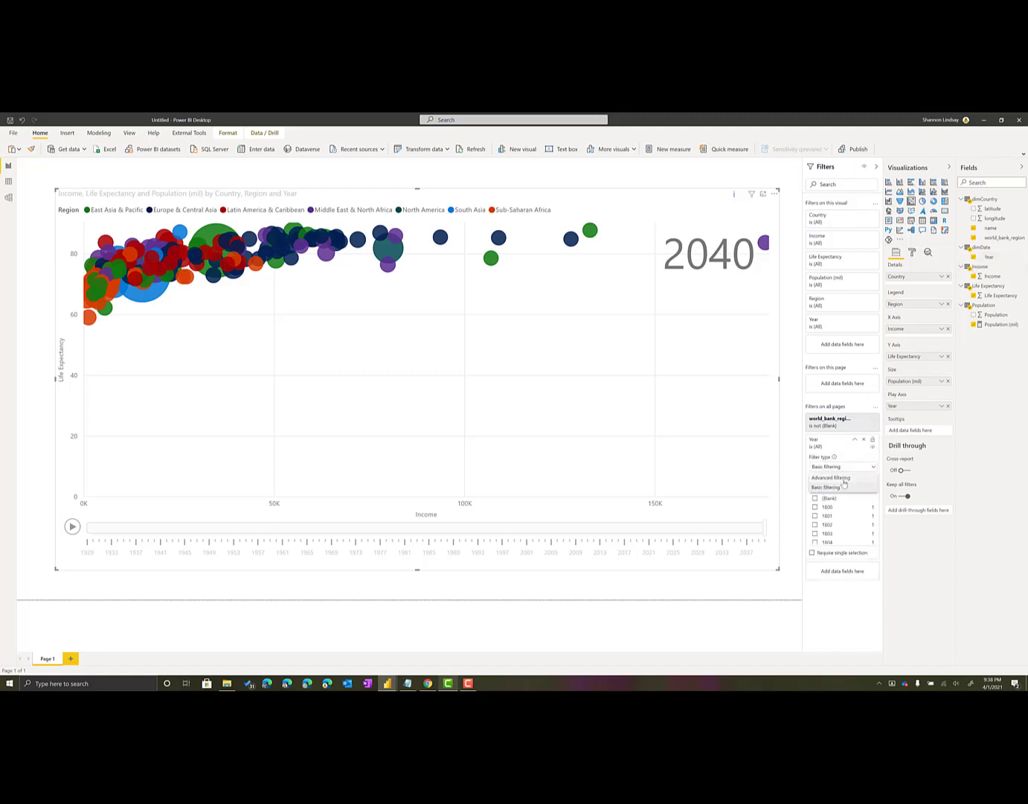
pyautogui.click(842, 479)
pyautogui.click(846, 489)
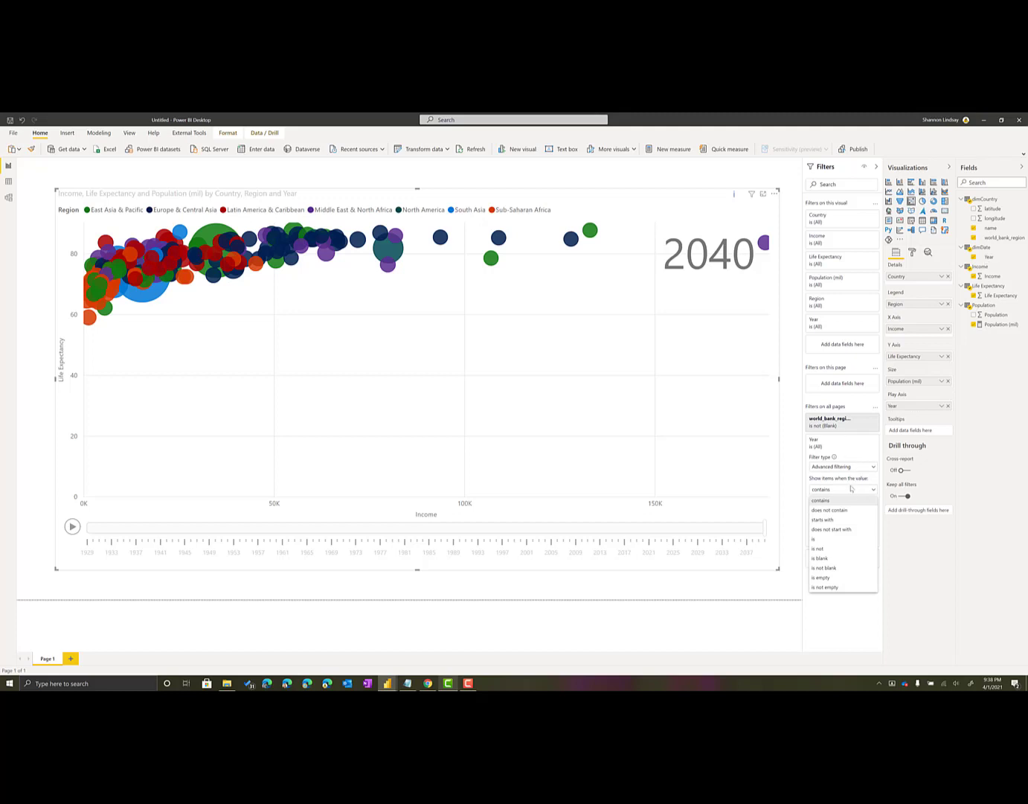
pyautogui.click(853, 491)
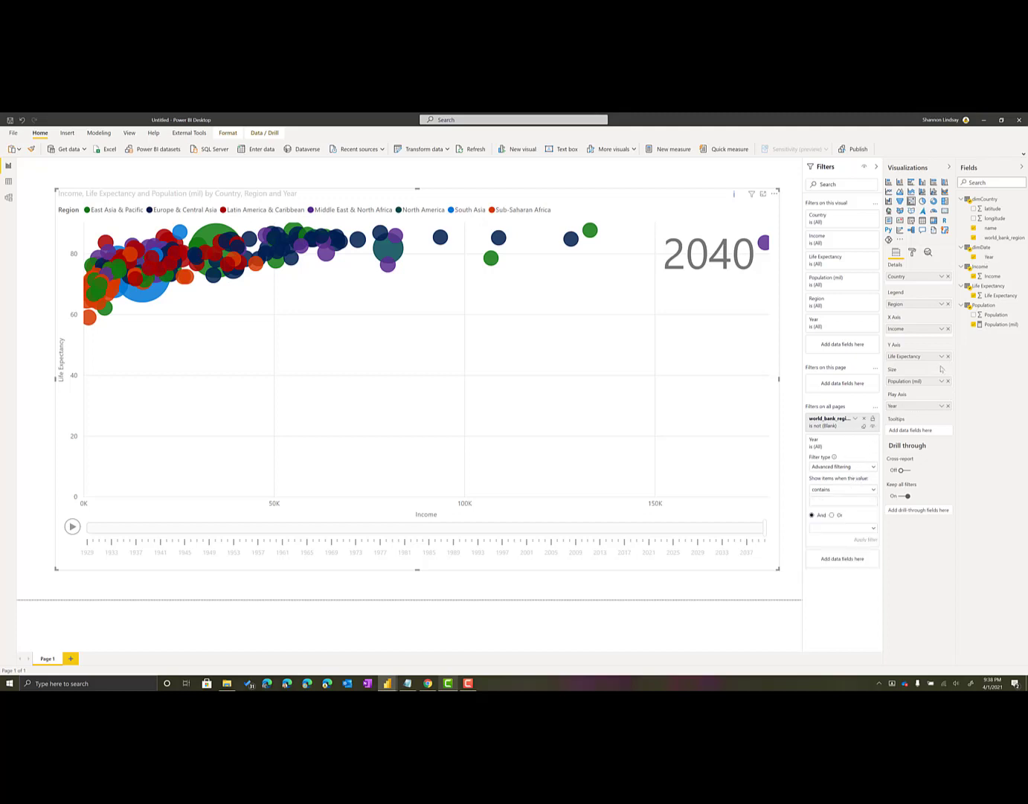
# Change the data type of dimDate's Year column to Whole number
pyautogui.click(990, 256)
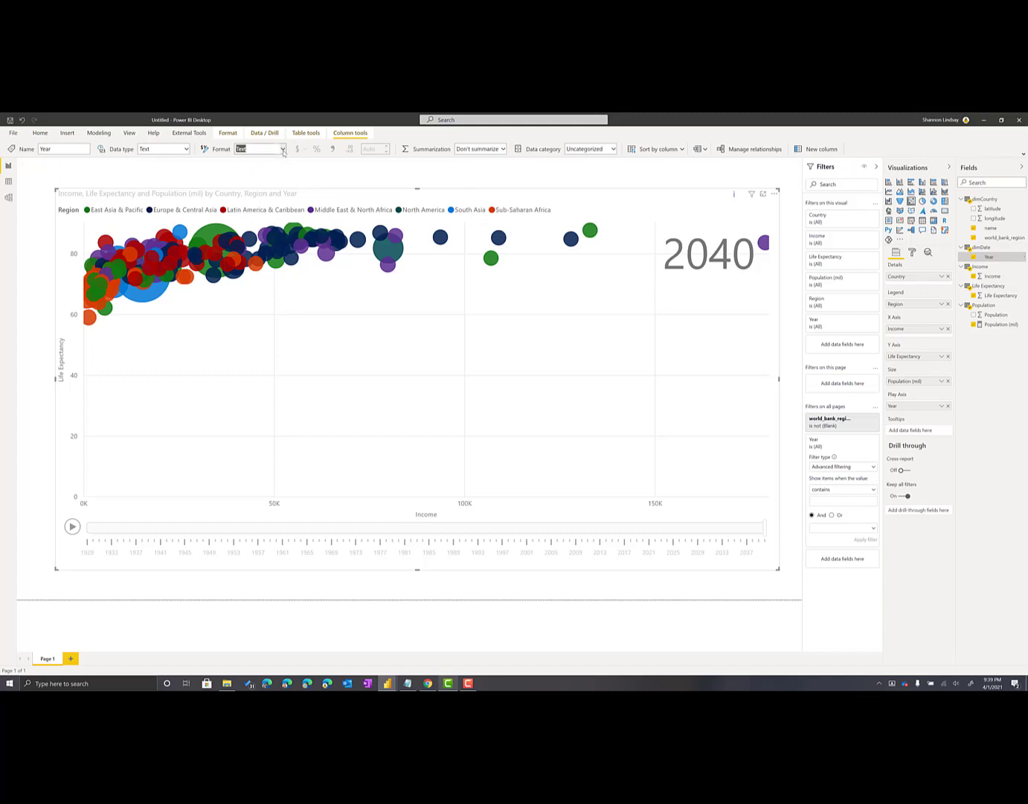
pyautogui.click(186, 147)
pyautogui.press('w')
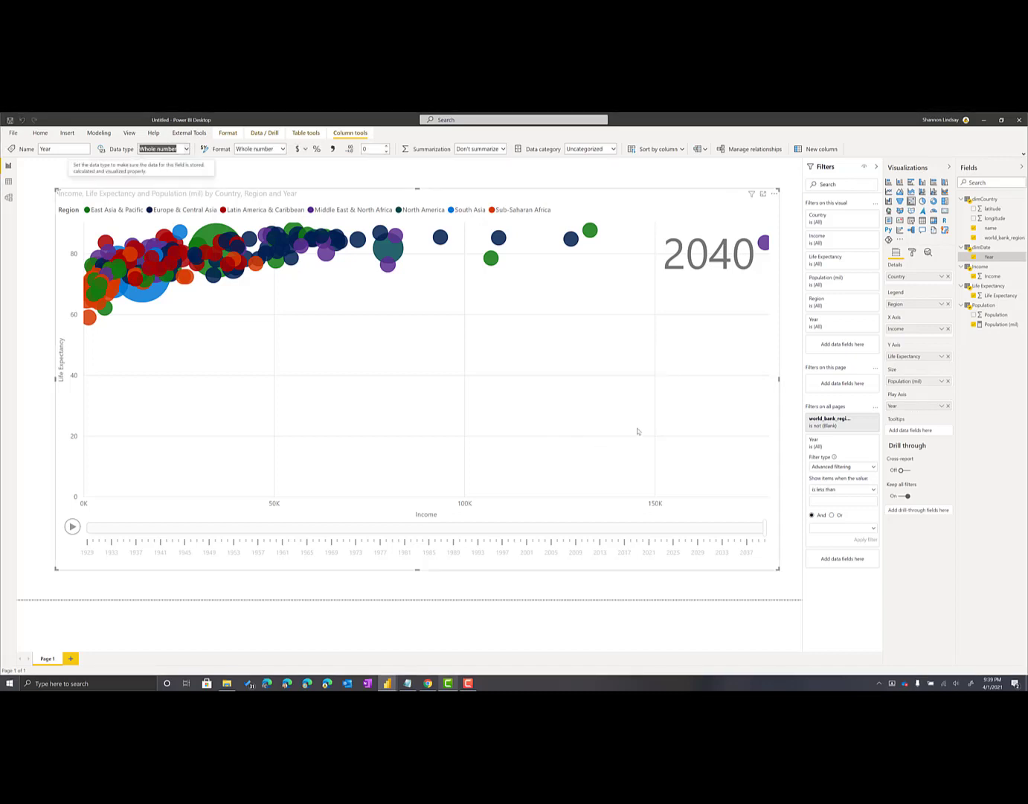
# Filter Year on all pages to values less than or equal to 2021 and apply the filter
pyautogui.click(867, 491)
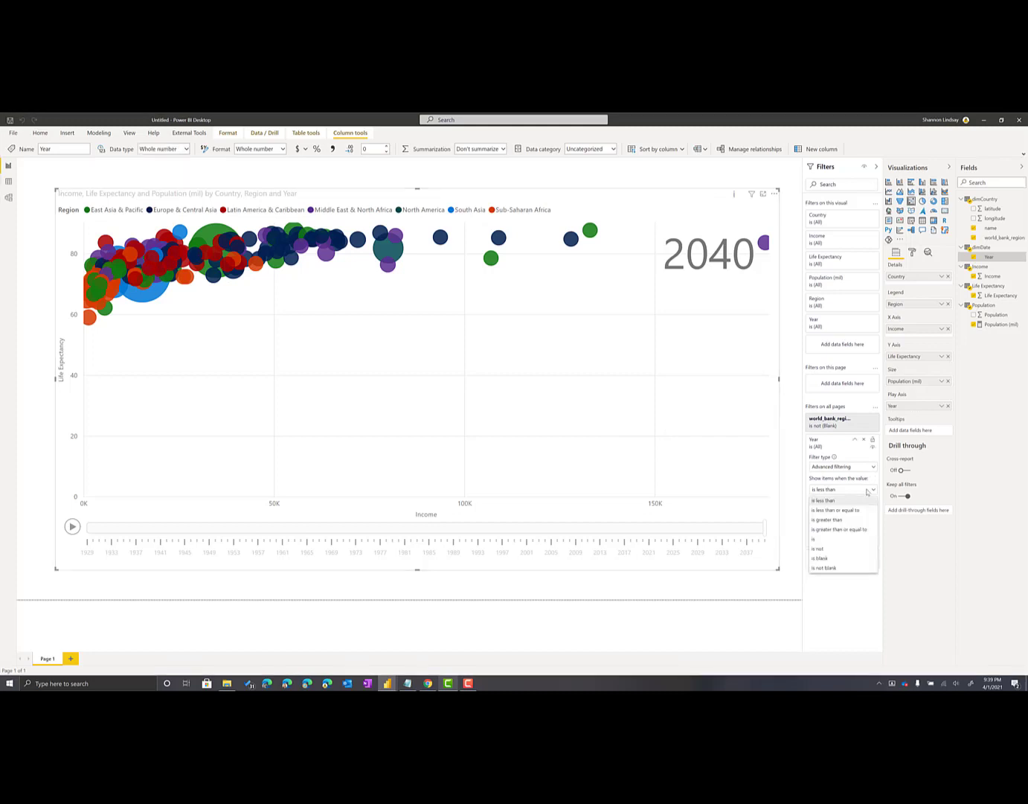
pyautogui.click(863, 486)
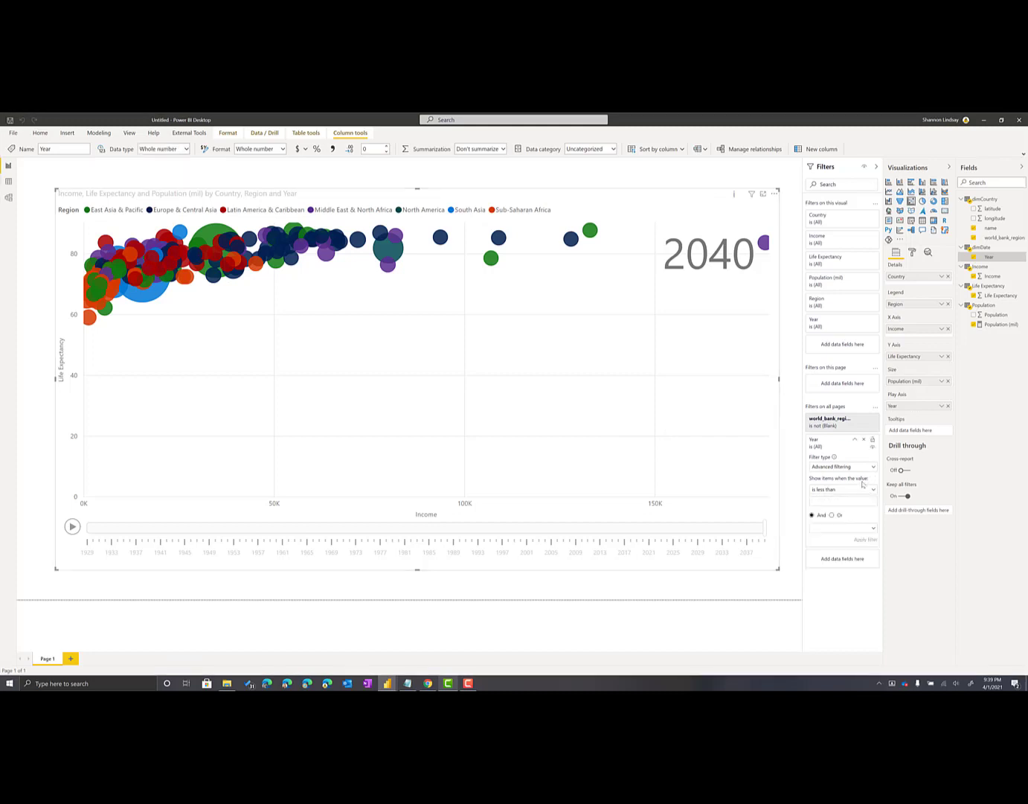
pyautogui.click(828, 500)
pyautogui.click(850, 491)
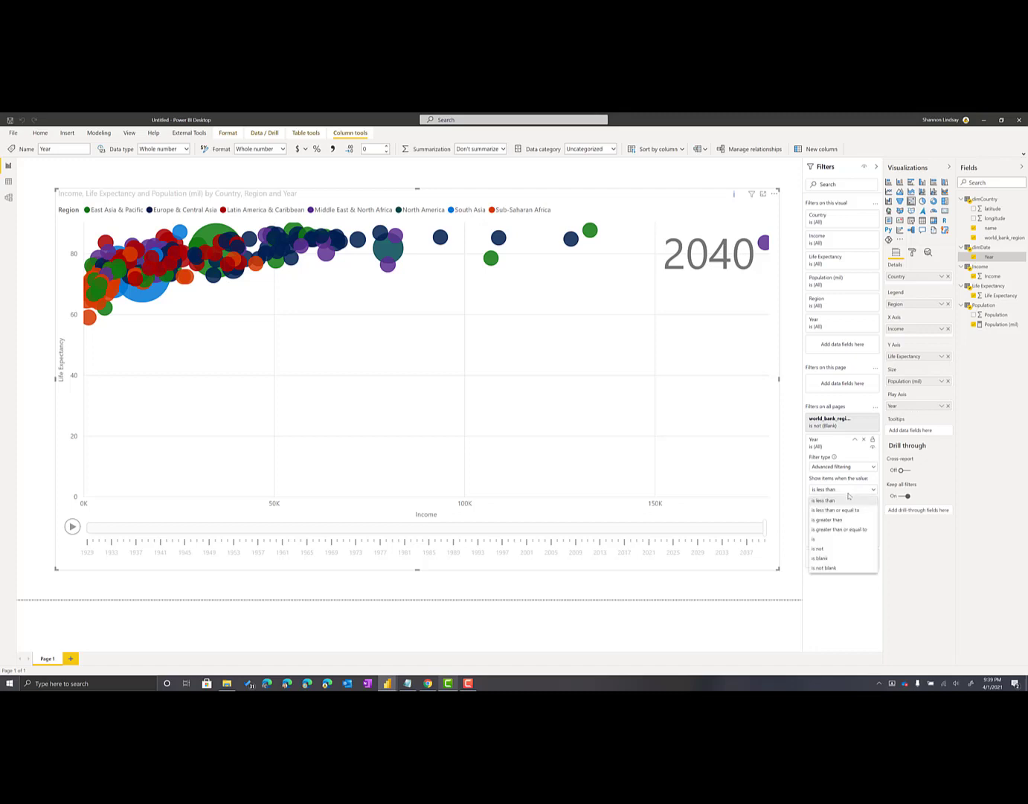
pyautogui.click(848, 509)
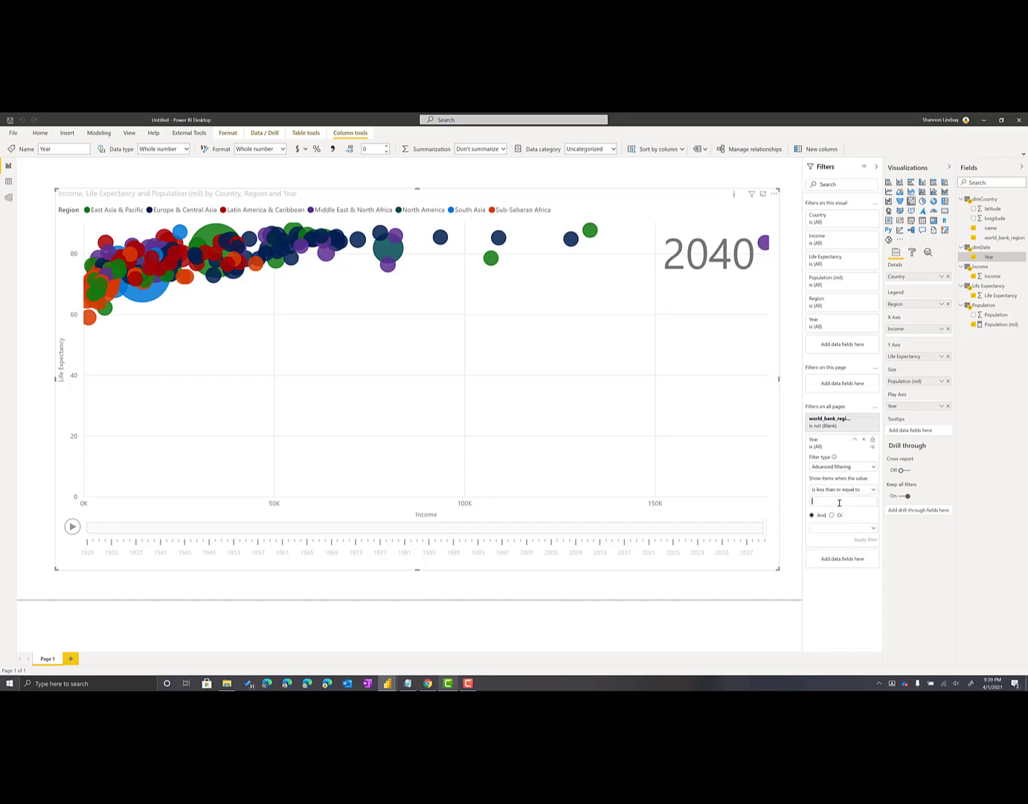
pyautogui.write('2021')
pyautogui.click(866, 539)
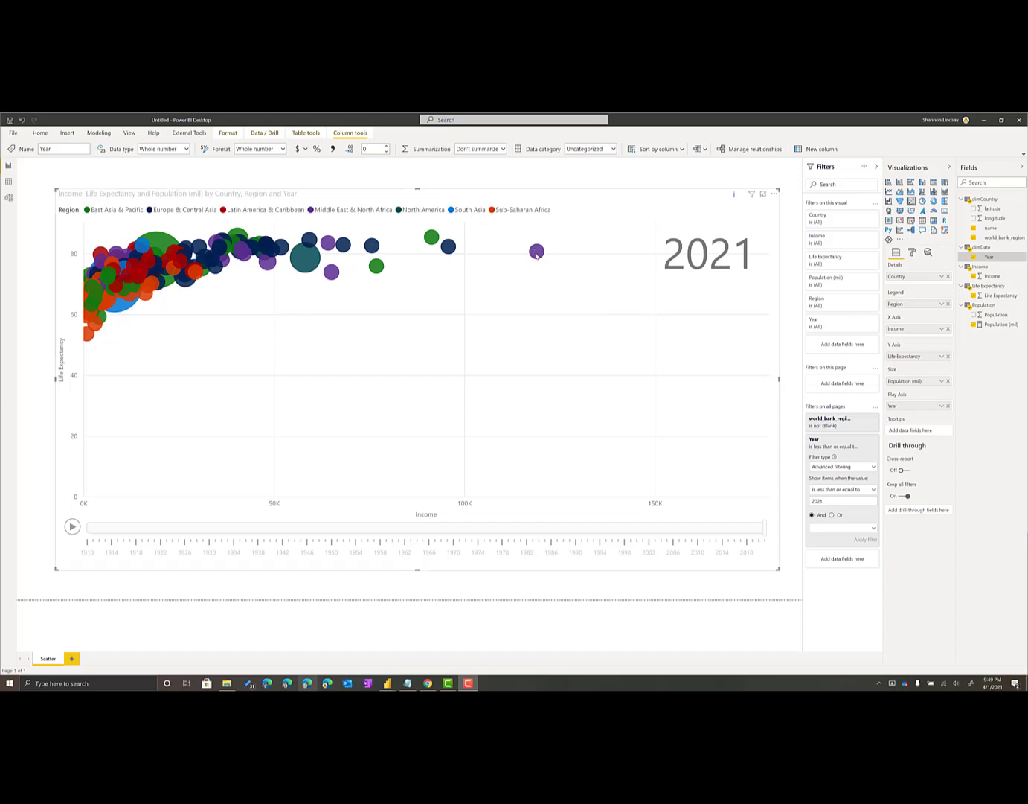
# Add a new blank page to the report after the Scatter page
pyautogui.moveTo(537, 256)
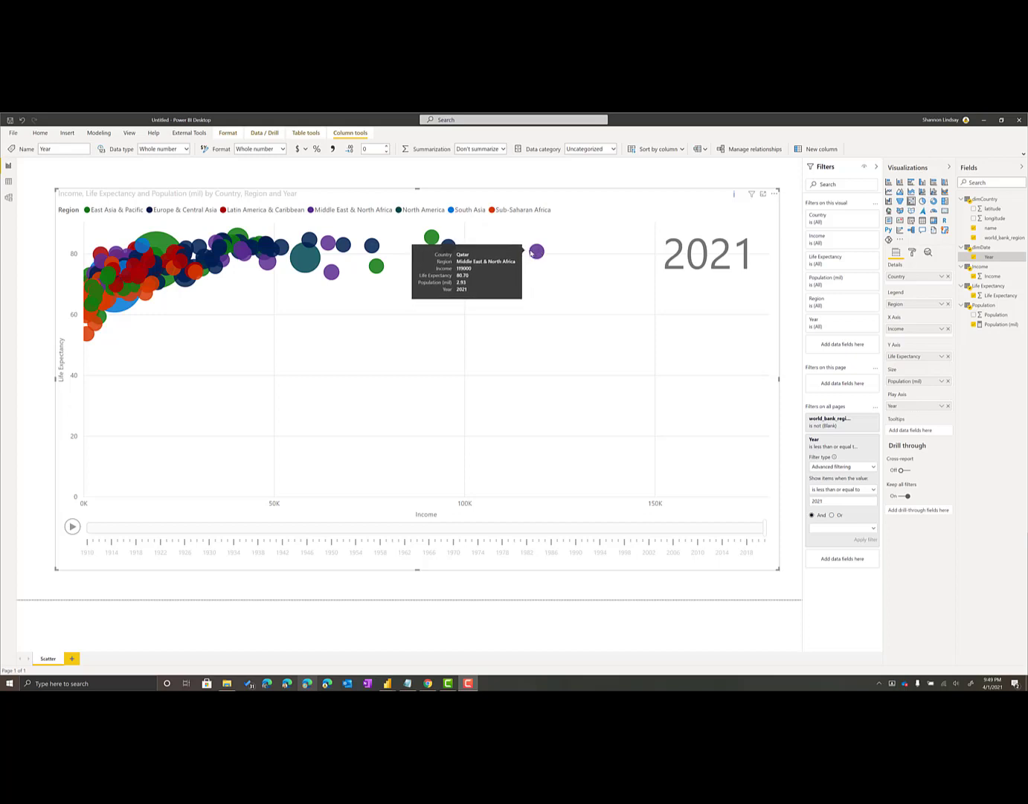
pyautogui.click(73, 659)
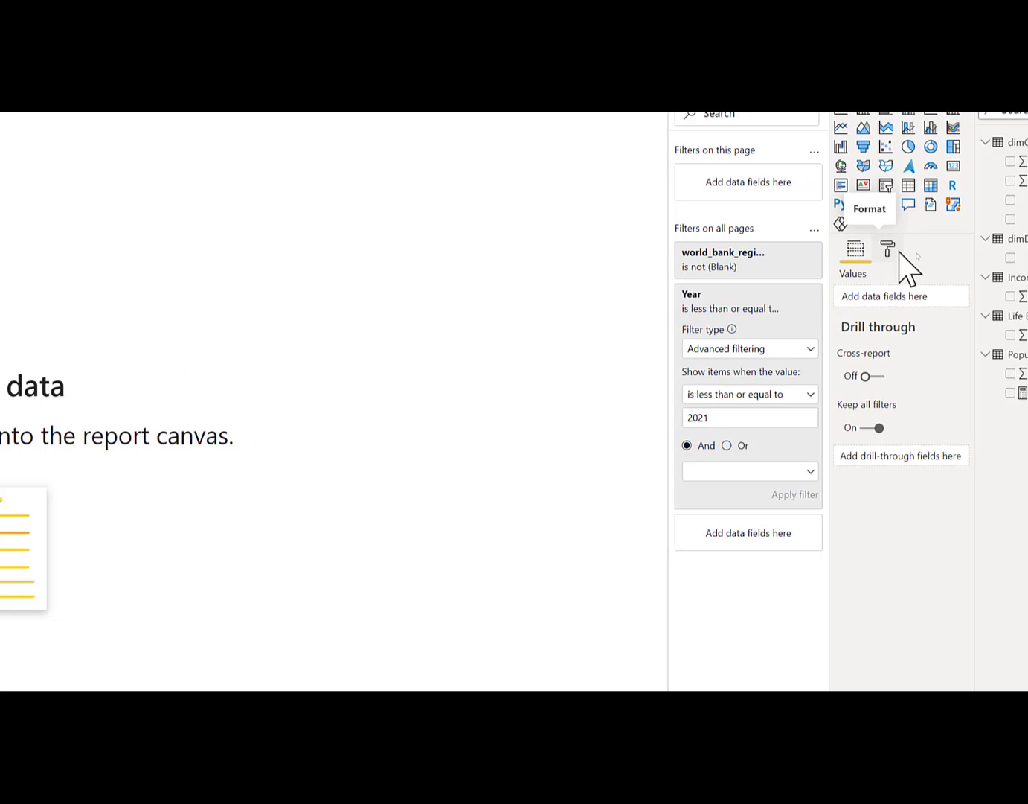
# Rename the new page as Tooltip and enable its use as a tooltip page
pyautogui.click(908, 250)
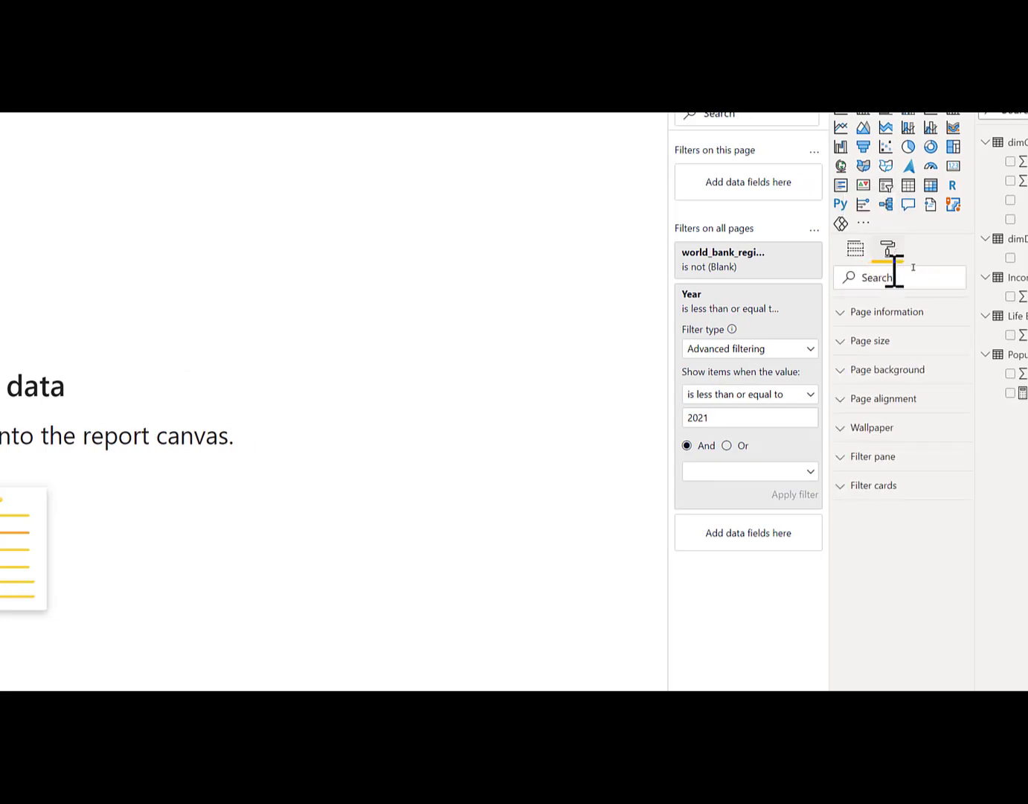
pyautogui.click(898, 313)
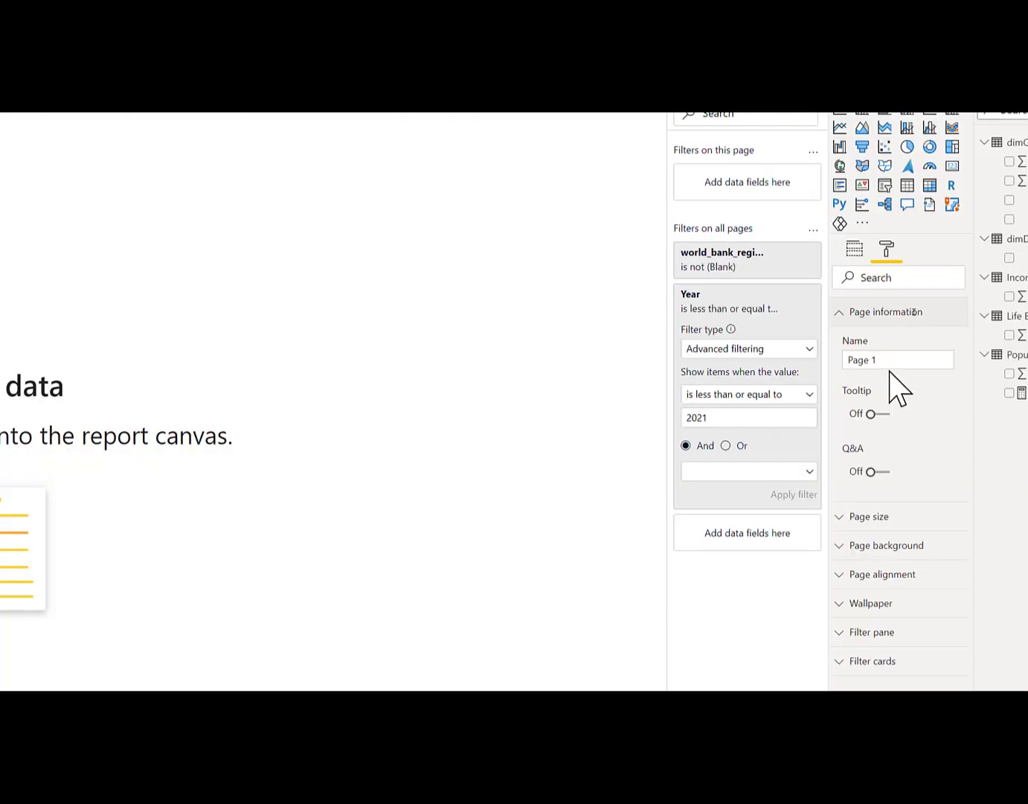
pyautogui.tripleClick(852, 360)
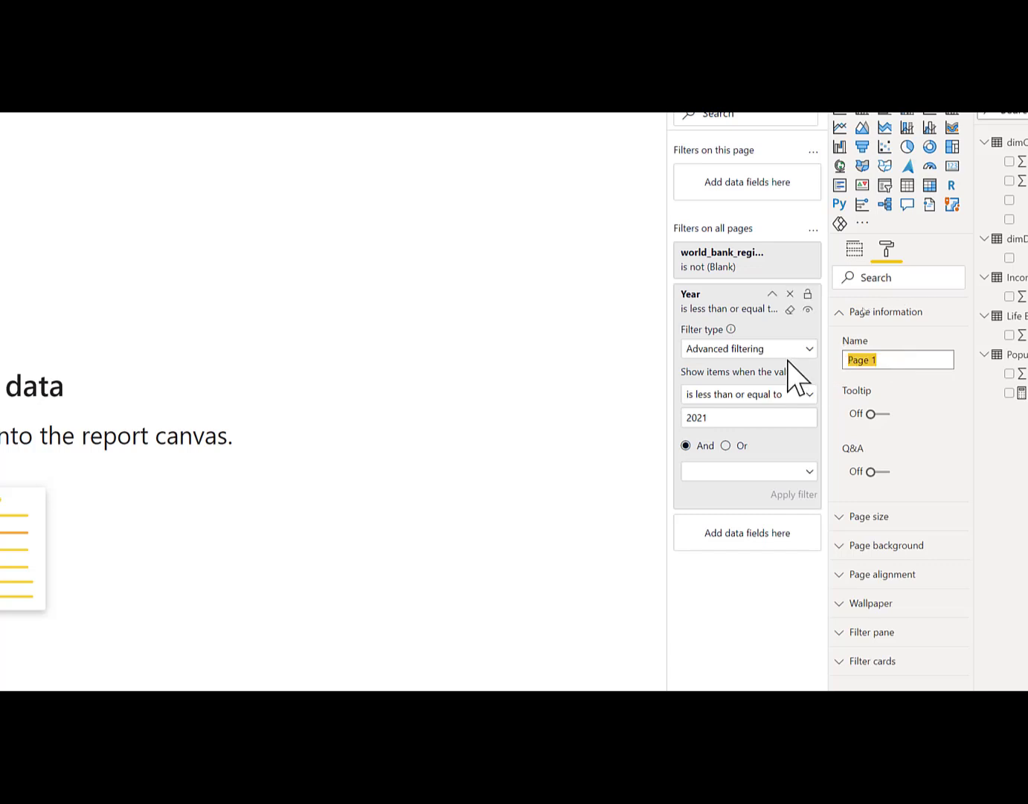
pyautogui.write('Tooltip')
pyautogui.press('Tab')
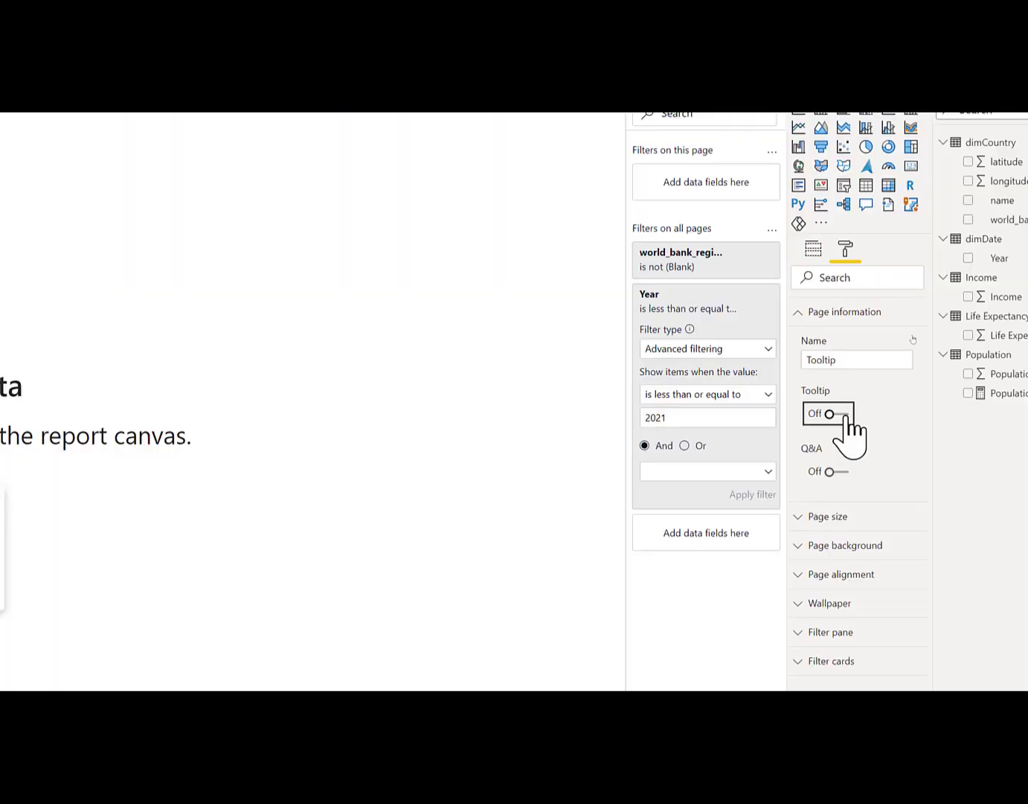
pyautogui.click(848, 419)
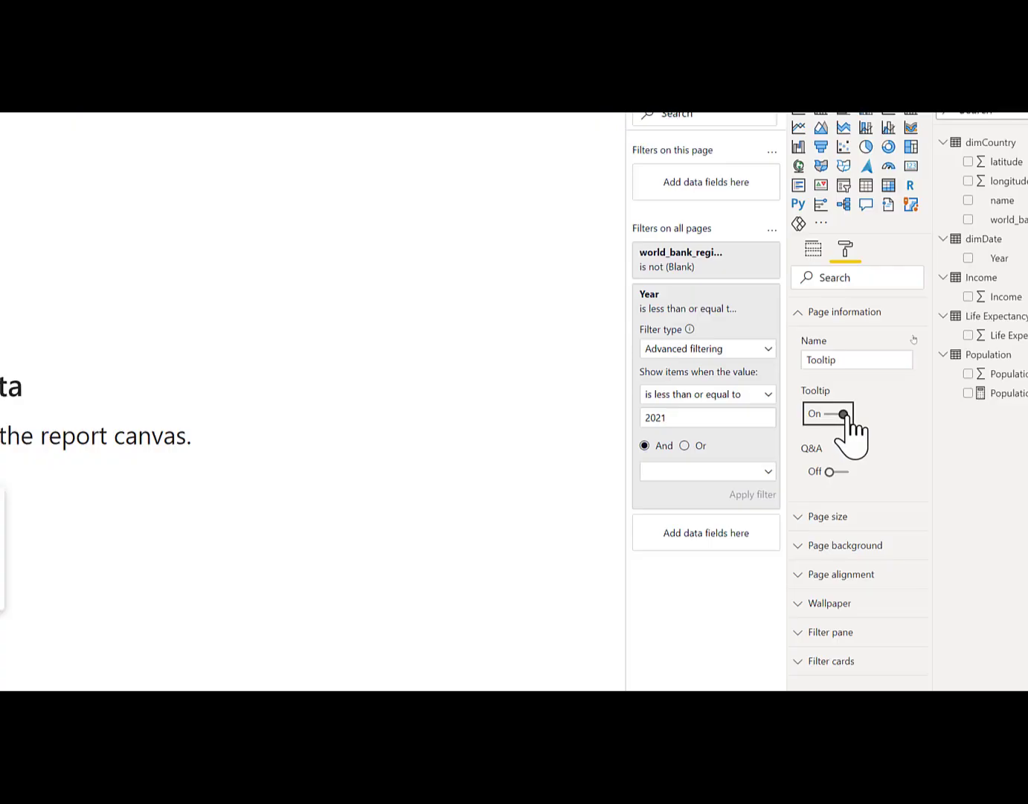
# Set the page size type of the Tooltip page to Tooltip
pyautogui.click(853, 516)
pyautogui.click(859, 562)
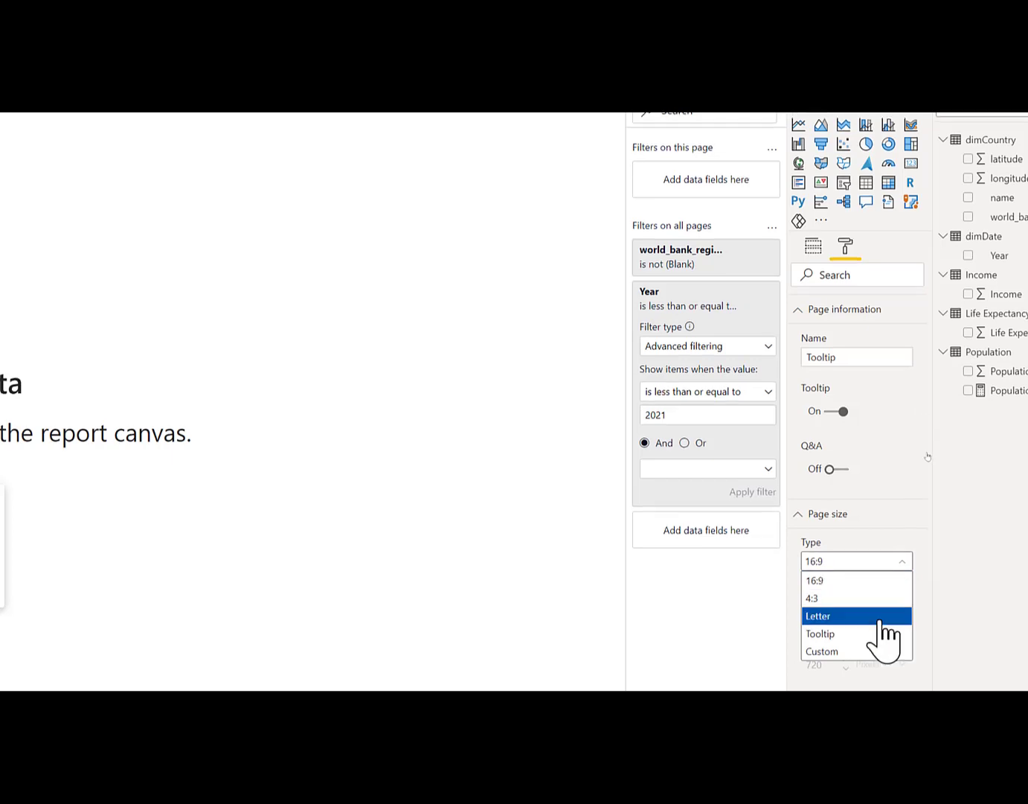
pyautogui.click(860, 633)
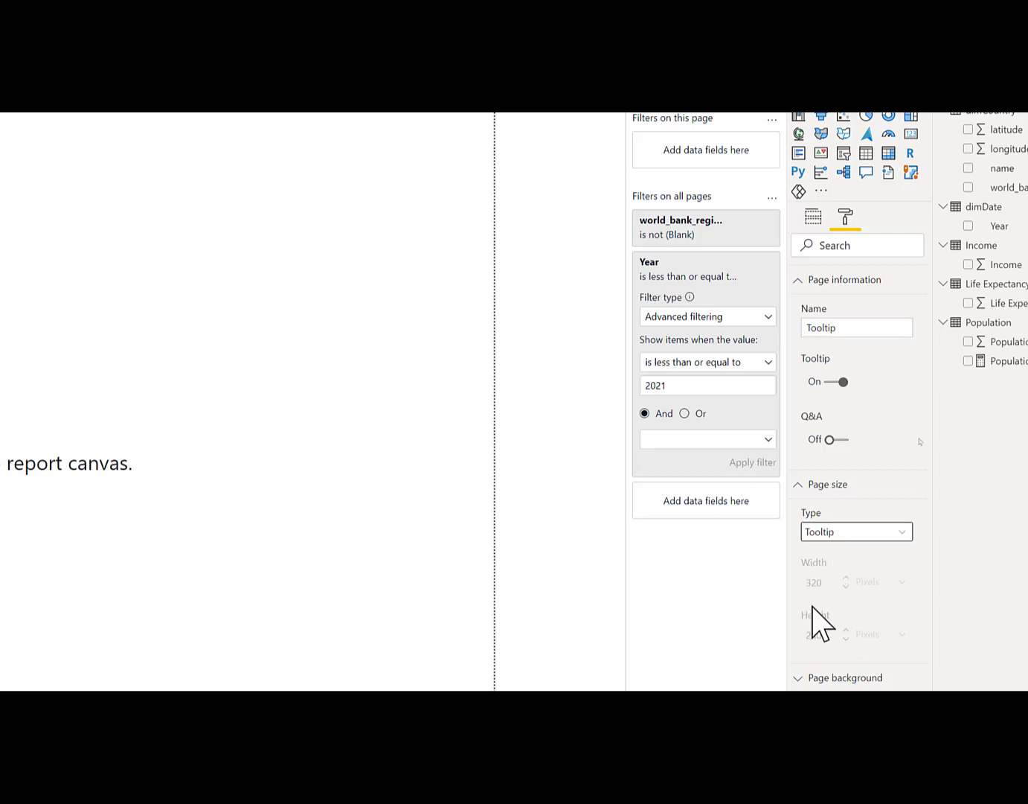
pyautogui.click(818, 533)
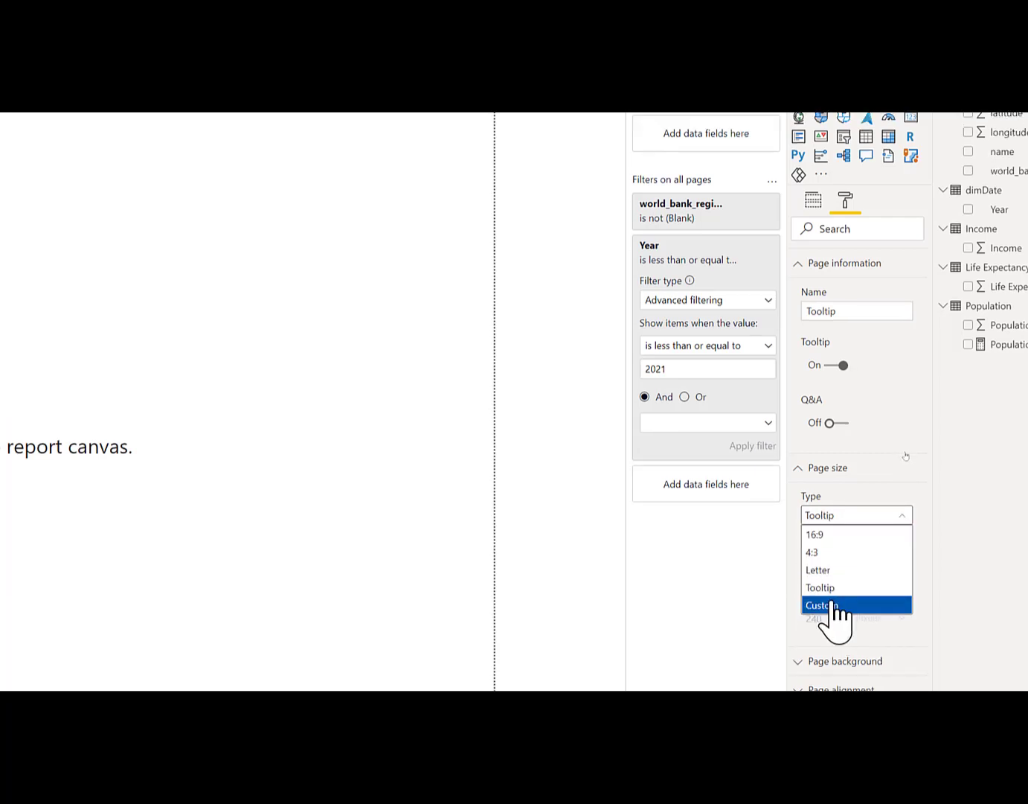
pyautogui.click(831, 605)
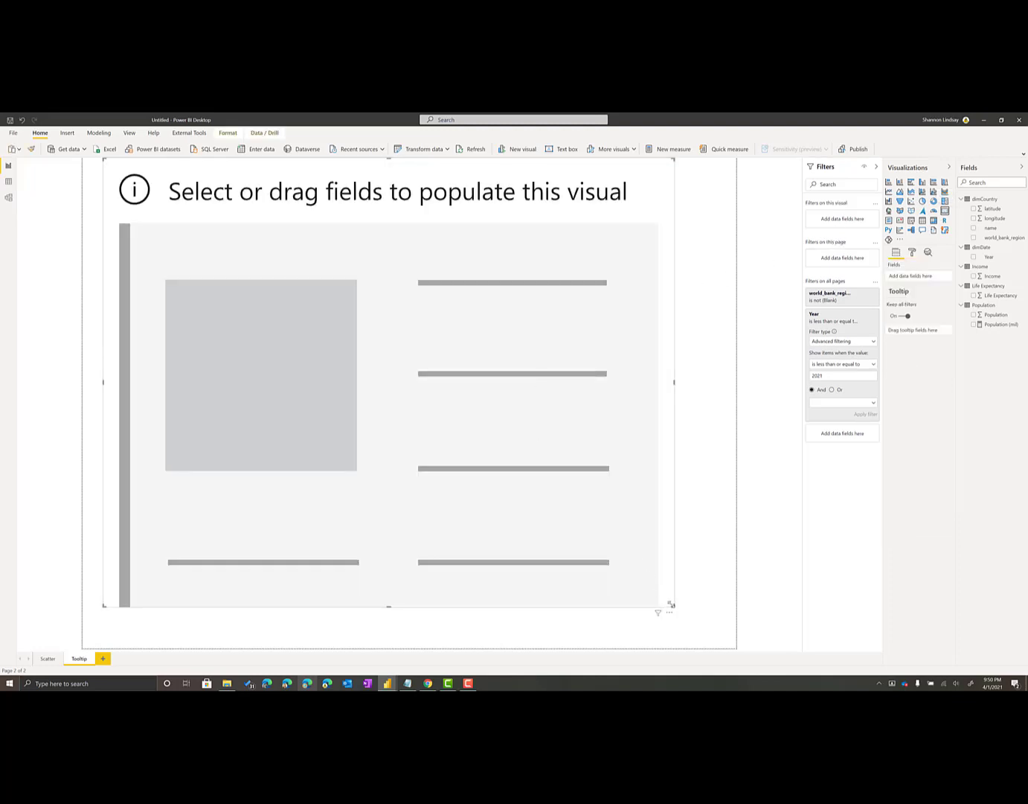
# Resize the card into a full-width strip at the page's top, add dimCountry's name field and rename that field as Country
pyautogui.moveTo(670, 603); pyautogui.dragTo(738, 294)
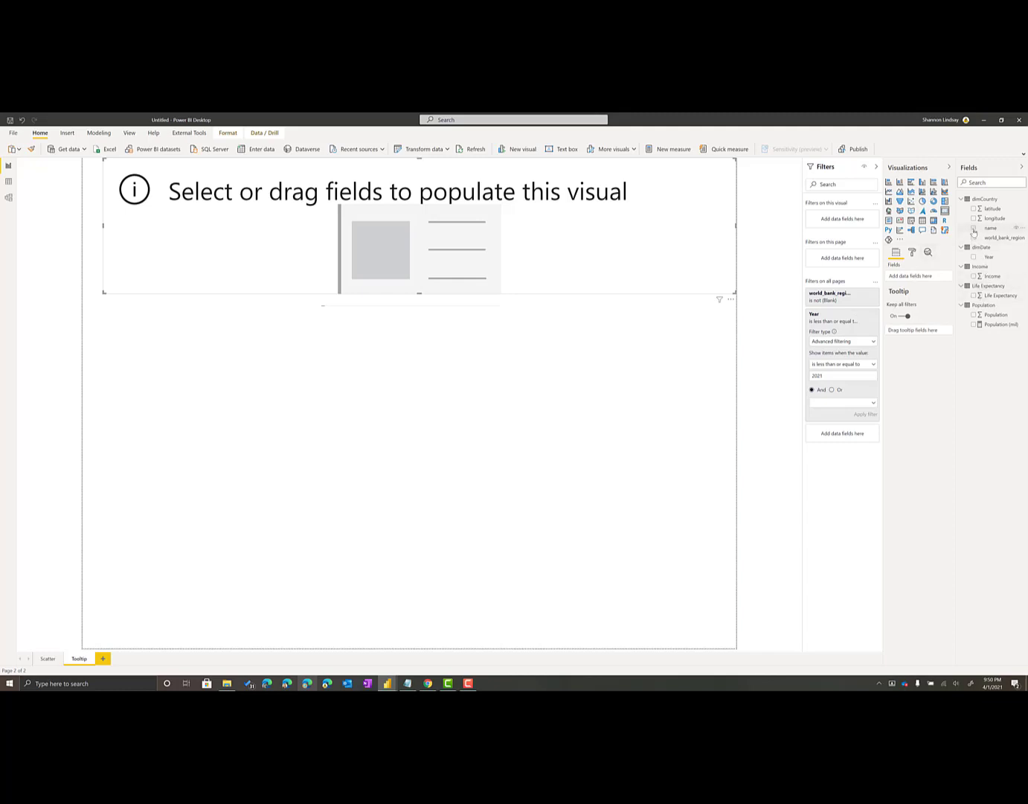
pyautogui.moveTo(973, 232); pyautogui.dragTo(916, 278)
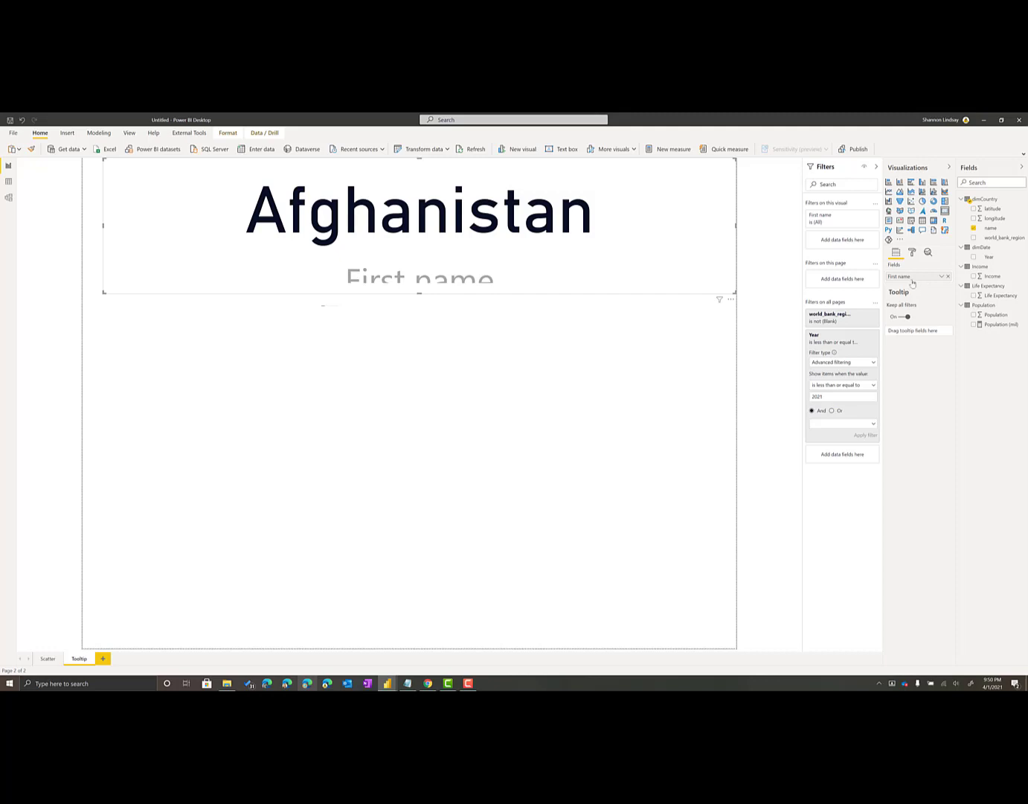
pyautogui.doubleClick(913, 279)
pyautogui.write('Cou')
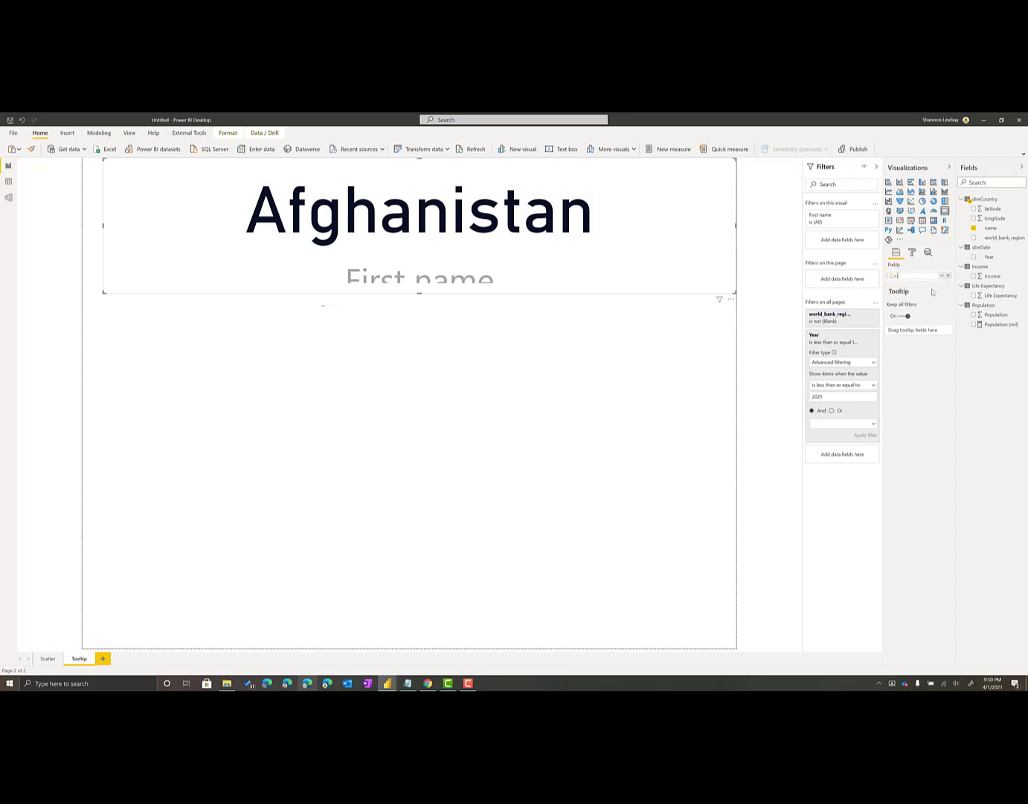
pyautogui.write('ntry')
pyautogui.press('Return')
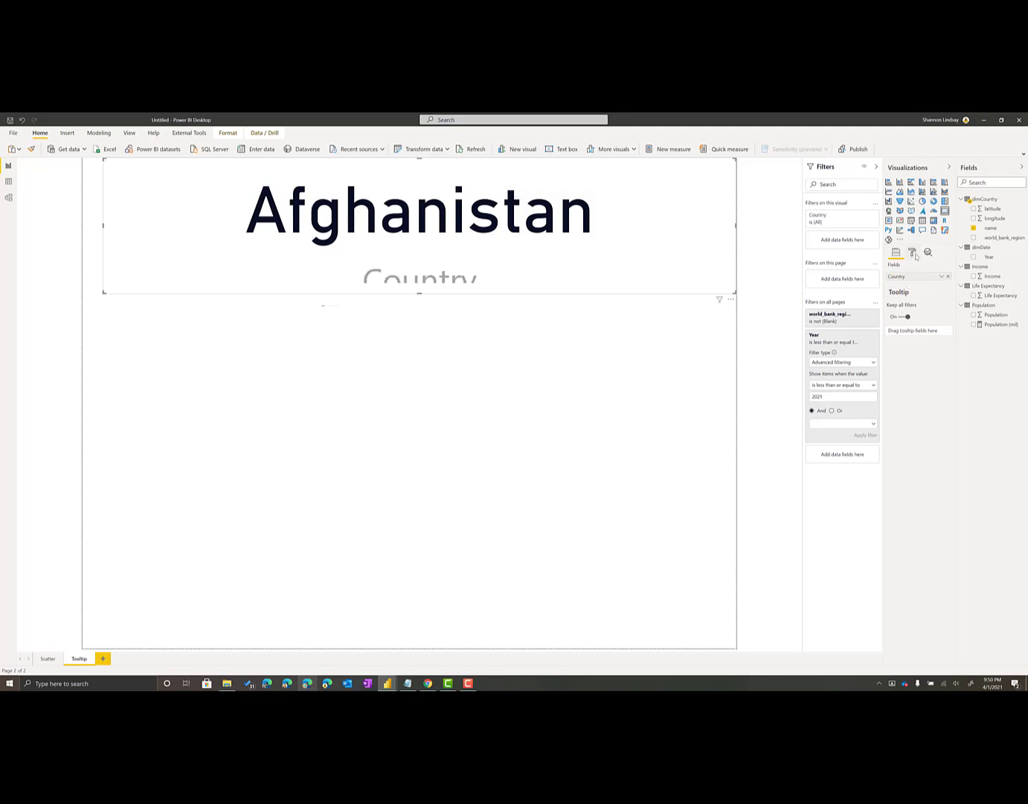
# Turn off the category label on the country card
pyautogui.click(913, 252)
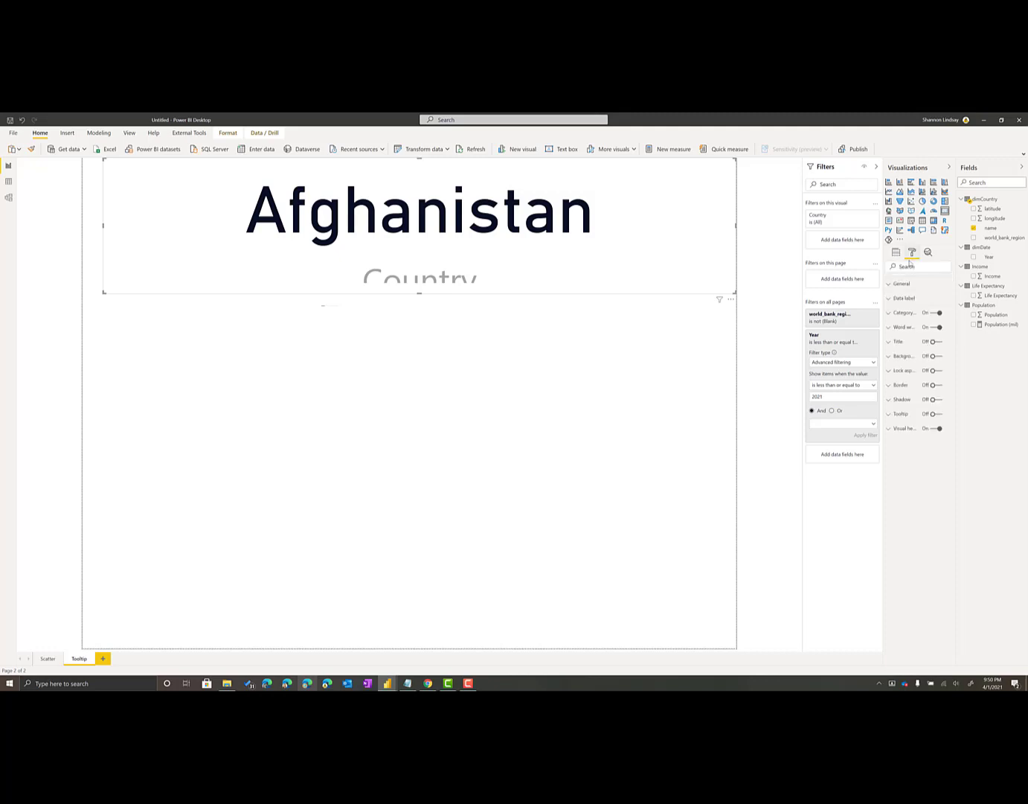
pyautogui.click(935, 312)
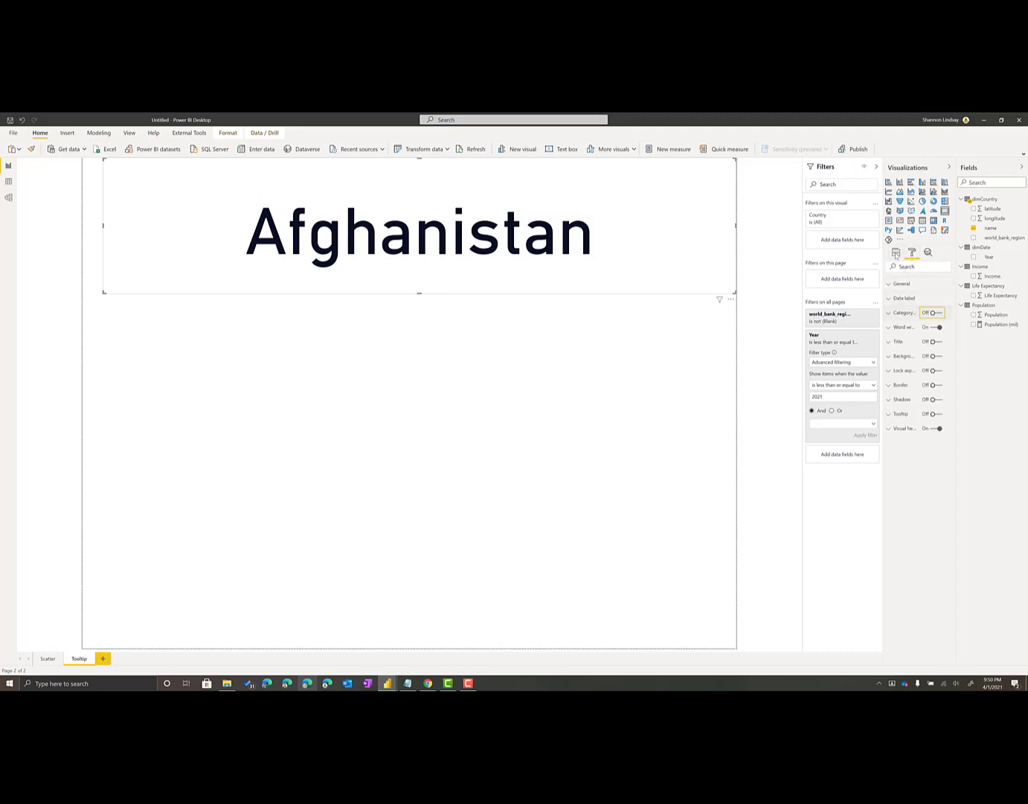
pyautogui.click(549, 383)
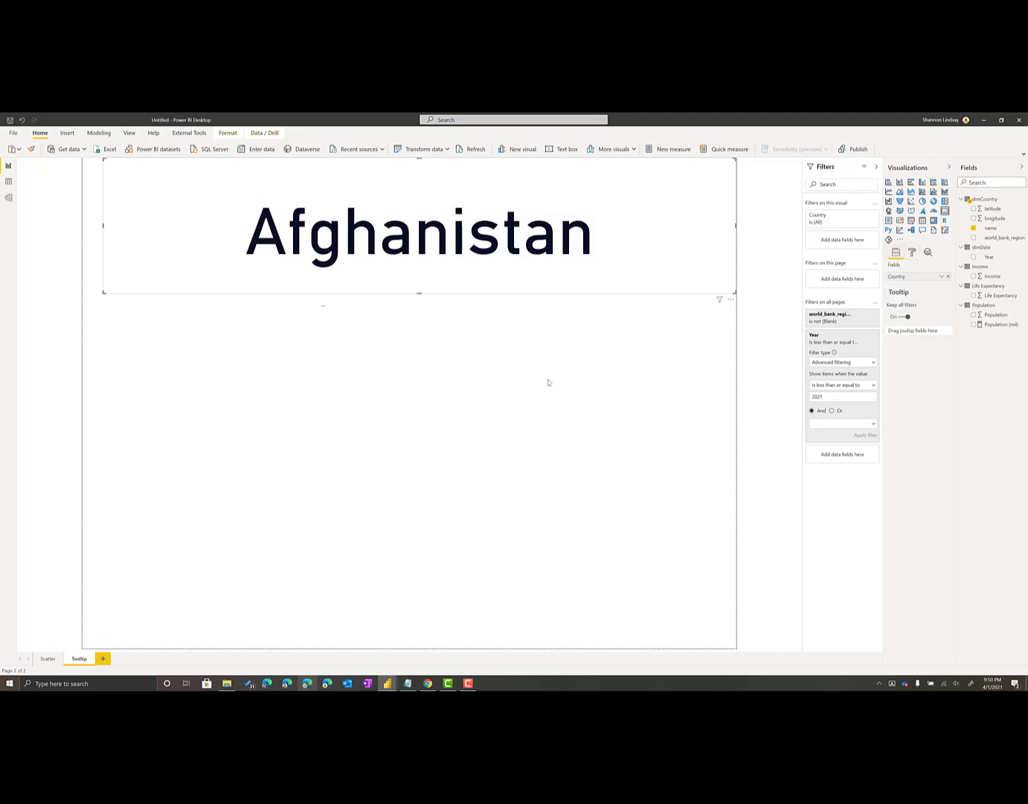
# Add a multi-row card below the country card with Income, Life Expectancy and Population (mil), and extend it slightly upward
pyautogui.click(888, 221)
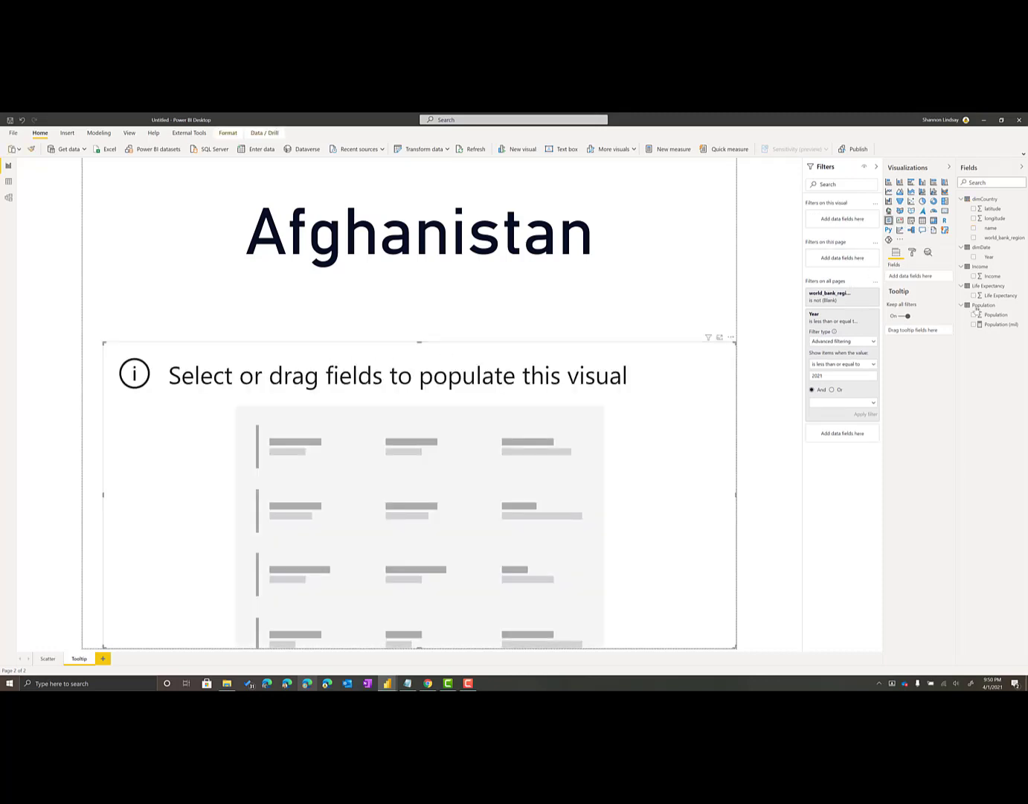
pyautogui.click(974, 277)
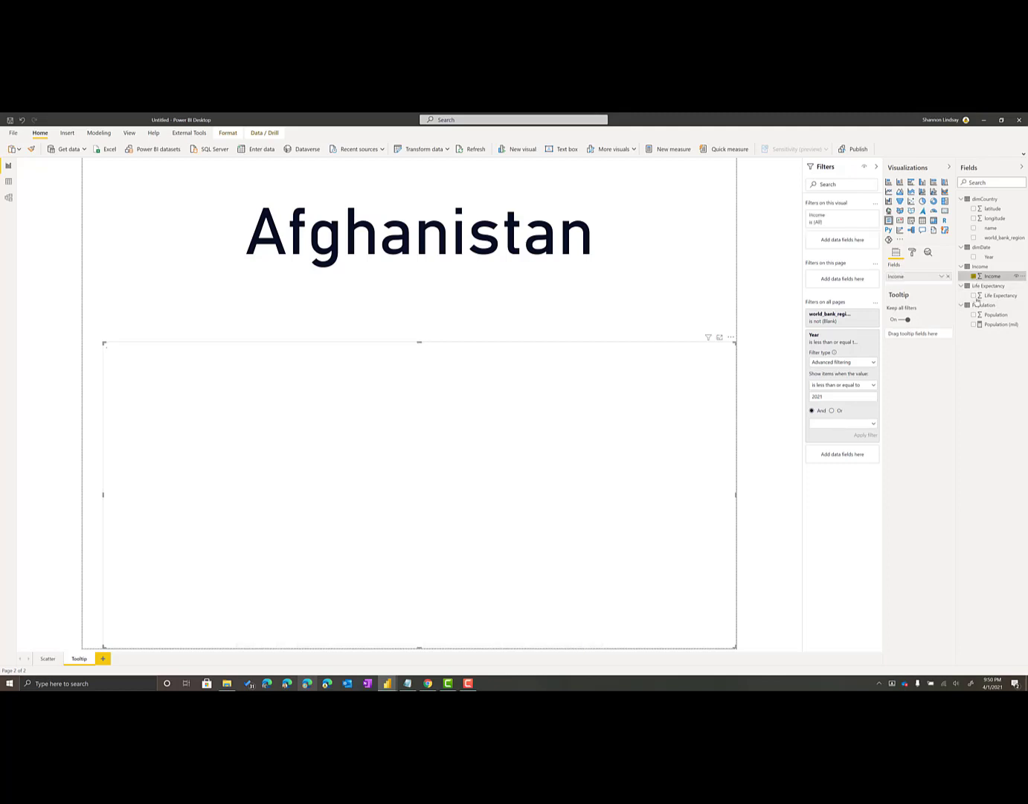
pyautogui.click(974, 296)
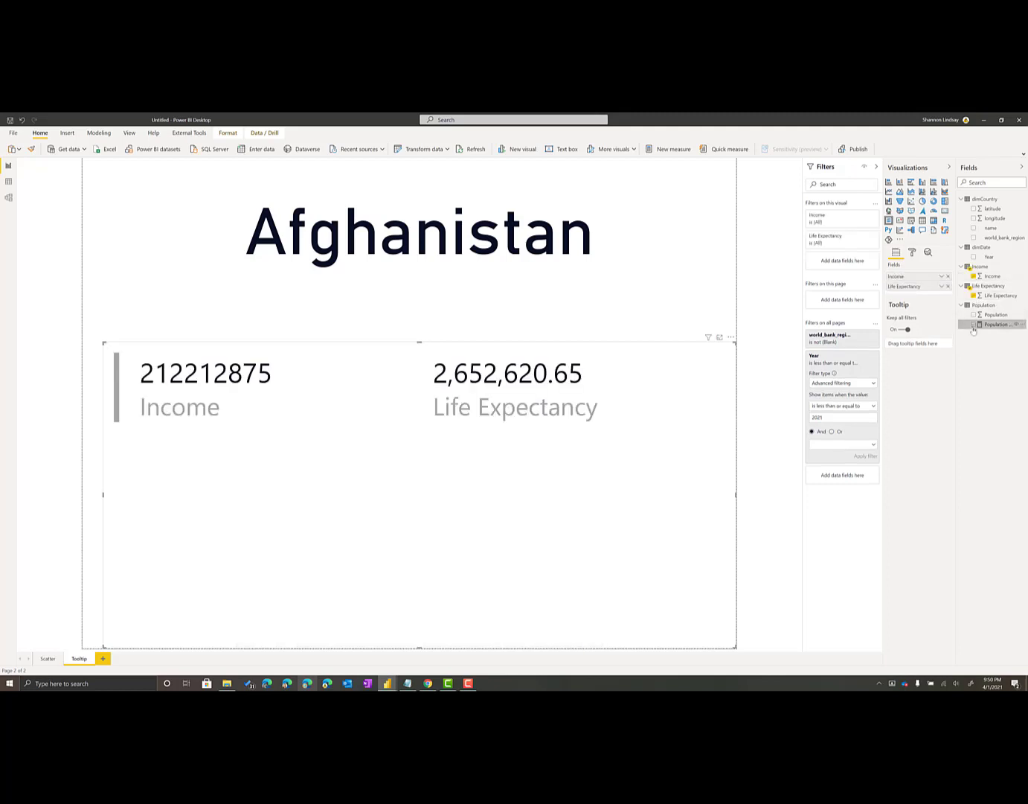
pyautogui.click(974, 327)
pyautogui.moveTo(735, 343); pyautogui.dragTo(735, 328)
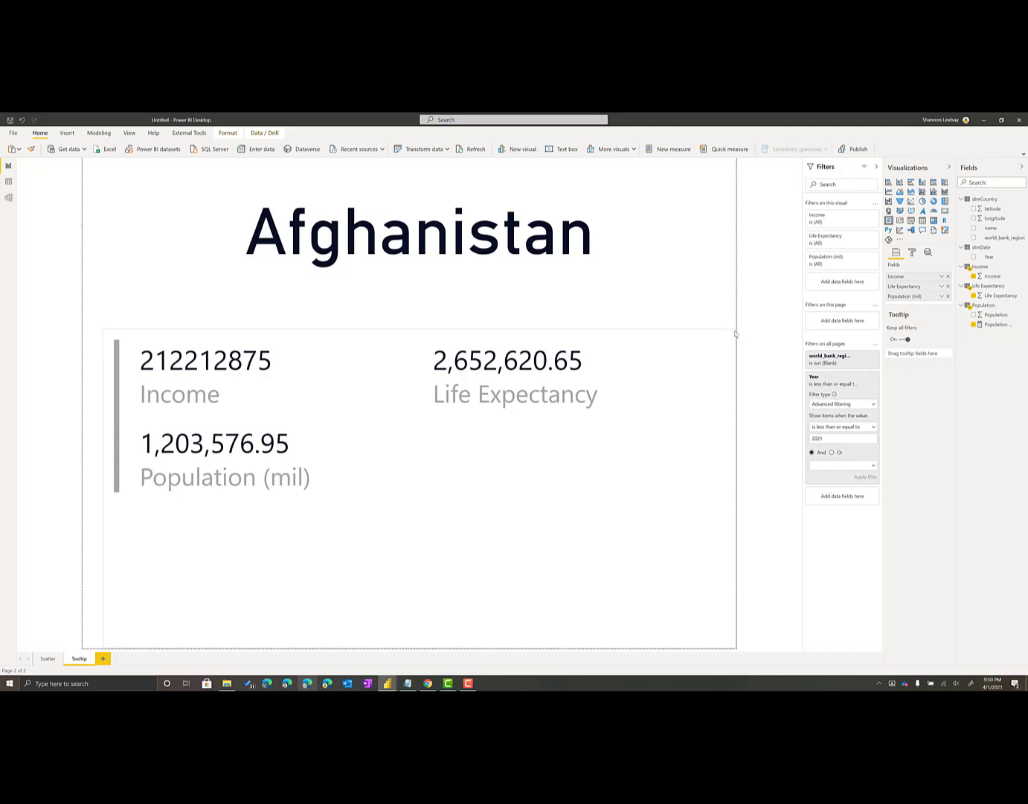
pyautogui.click(706, 317)
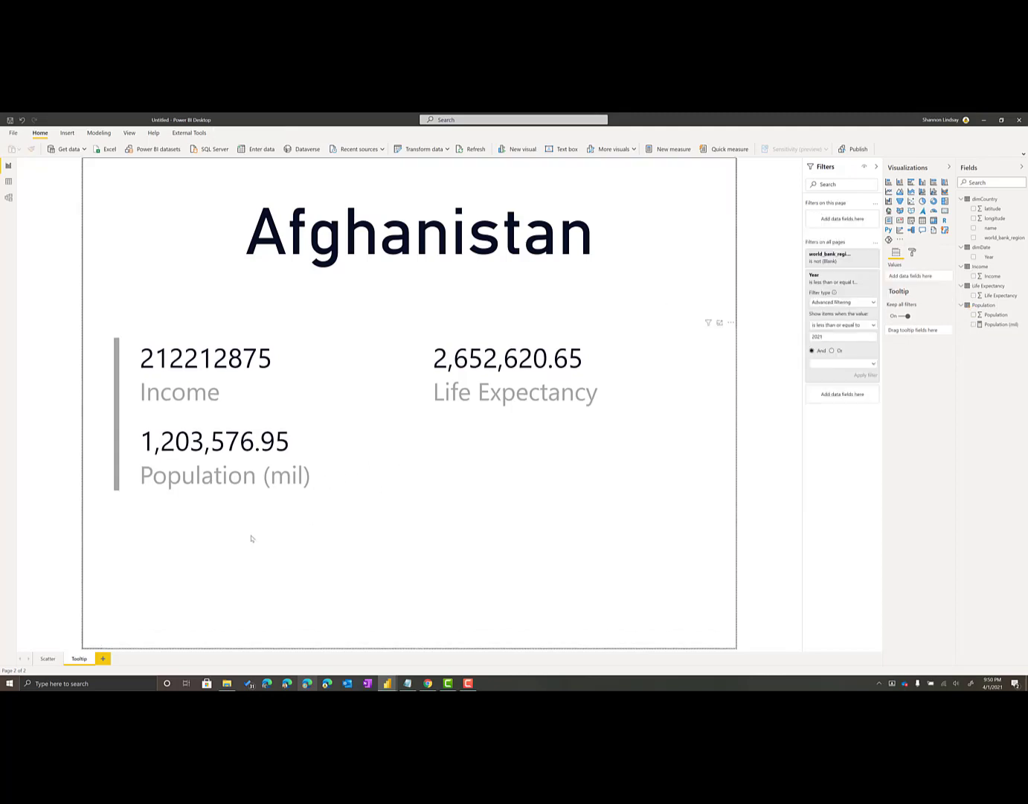
# Rename the Scatter page as Bubble
pyautogui.click(45, 659)
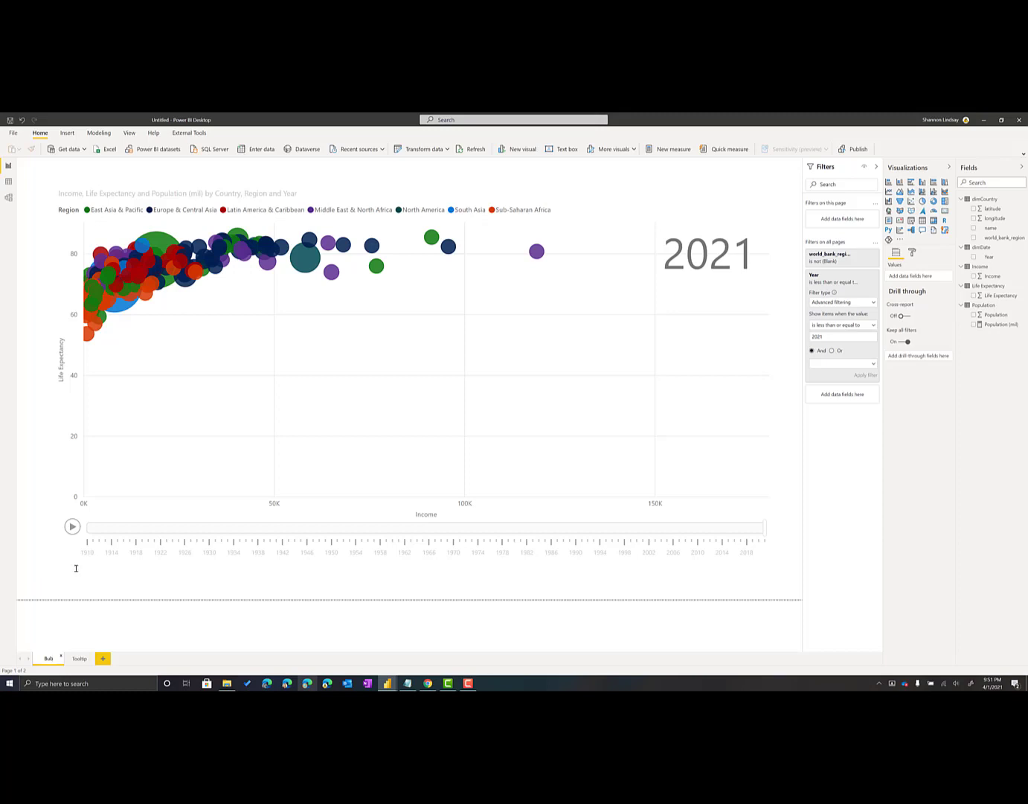
pyautogui.write('ble')
pyautogui.click(685, 246)
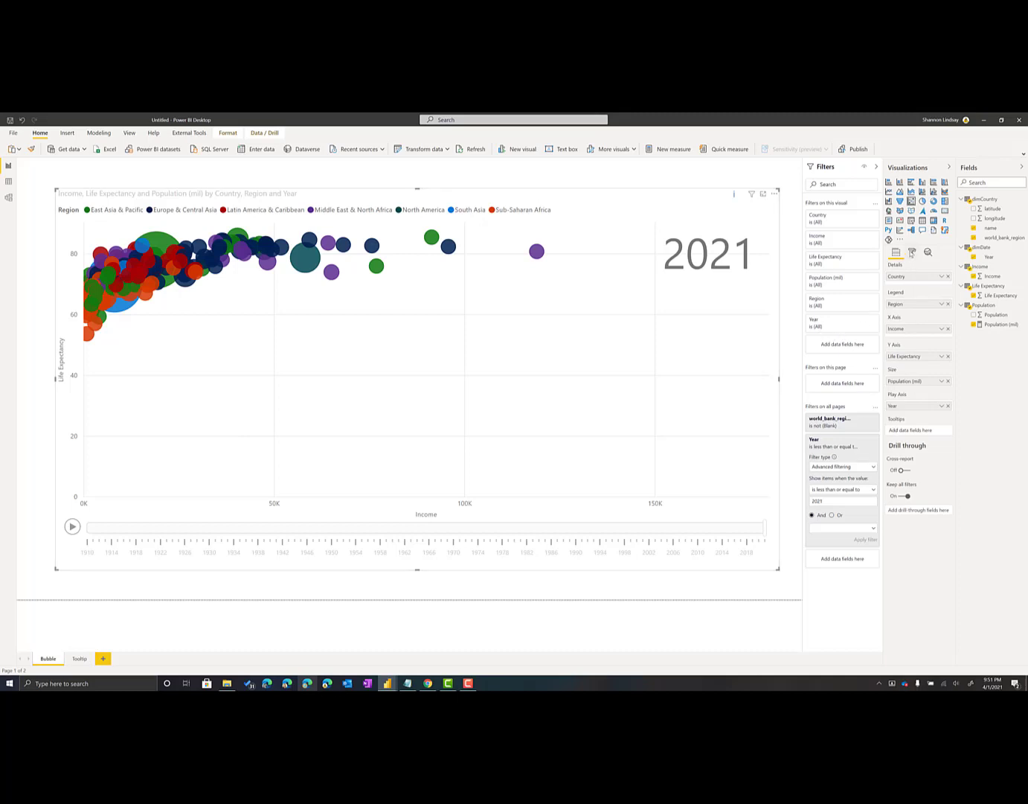
# Set the bubble chart's tooltip to use the Tooltip report page and preview it on the highest-income bubble
pyautogui.click(912, 253)
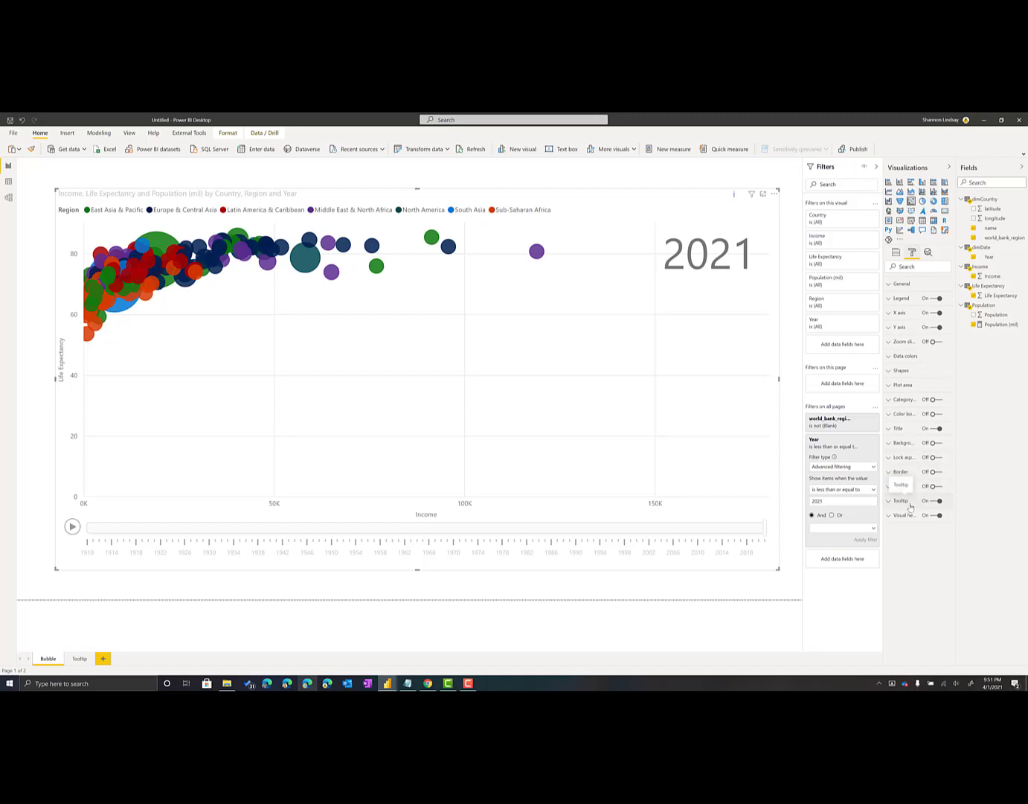
pyautogui.click(908, 503)
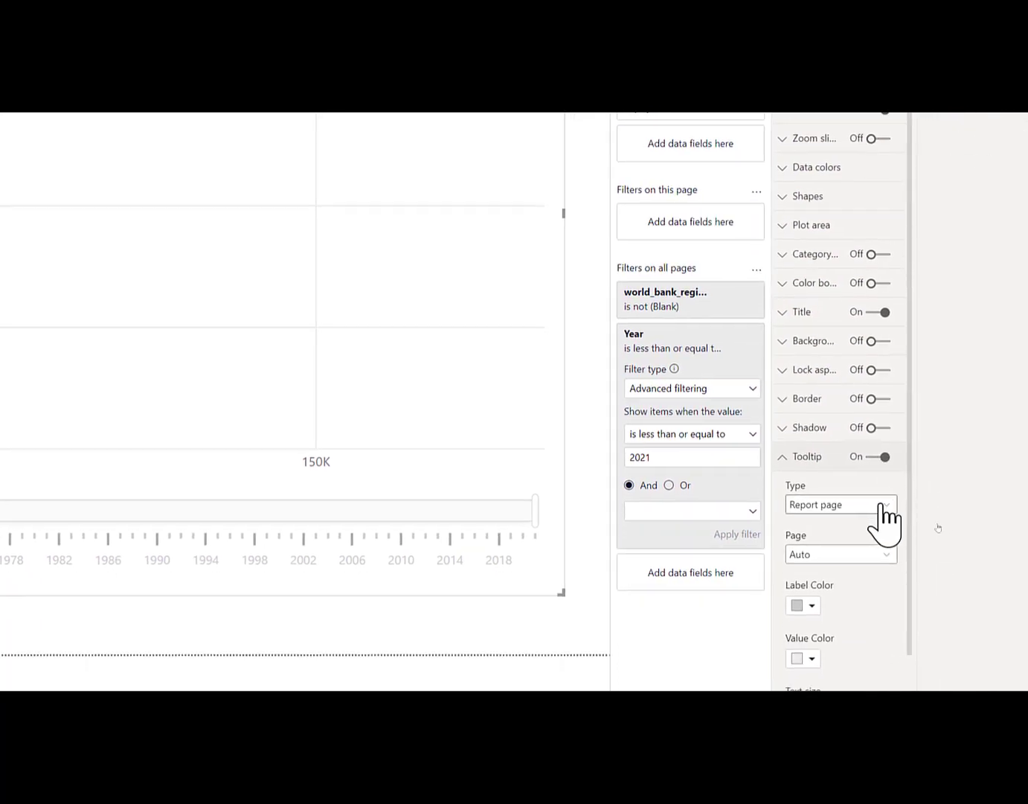
pyautogui.click(884, 555)
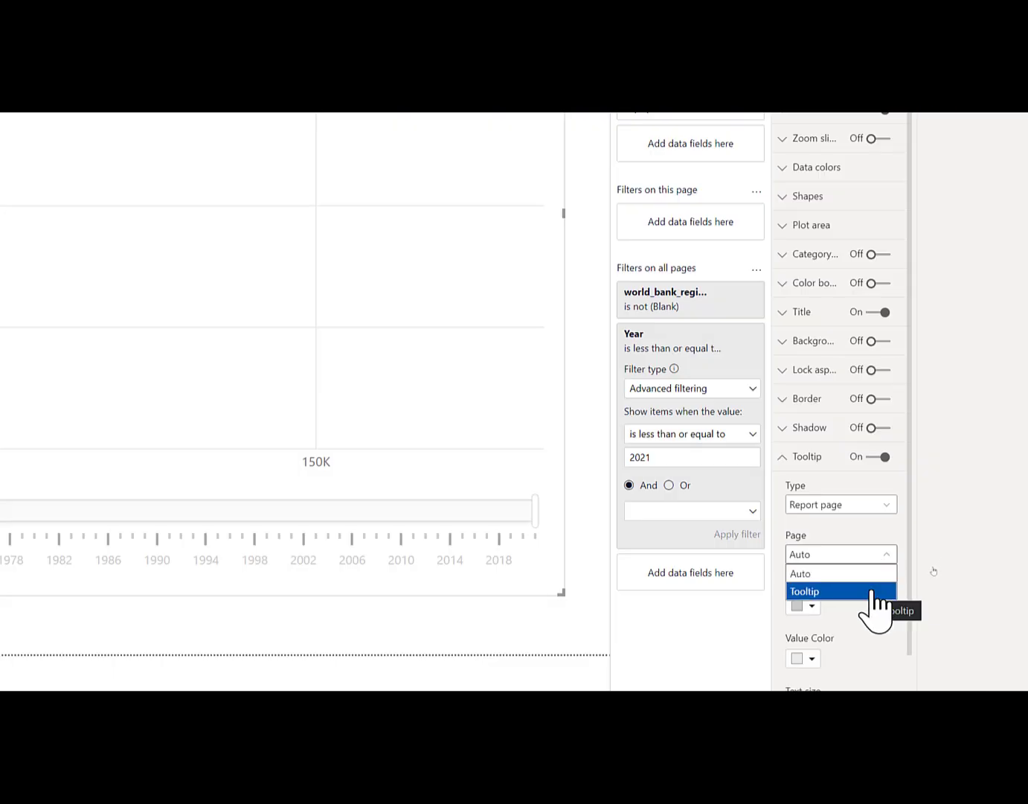
pyautogui.click(870, 592)
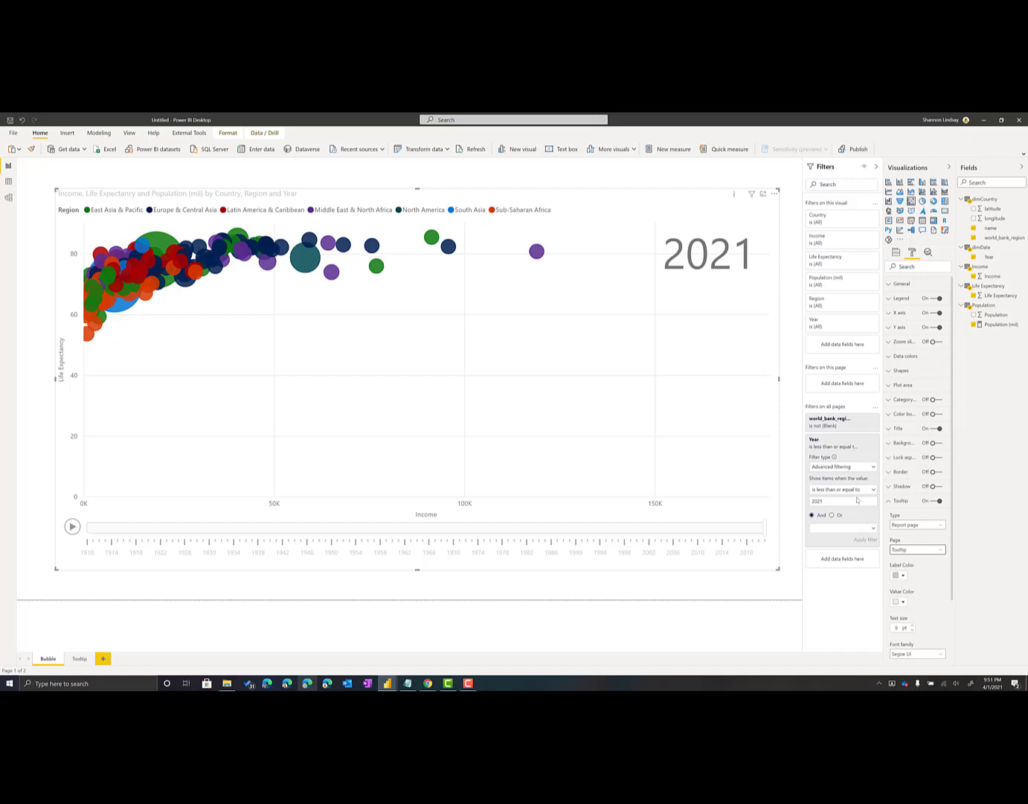
pyautogui.moveTo(535, 255)
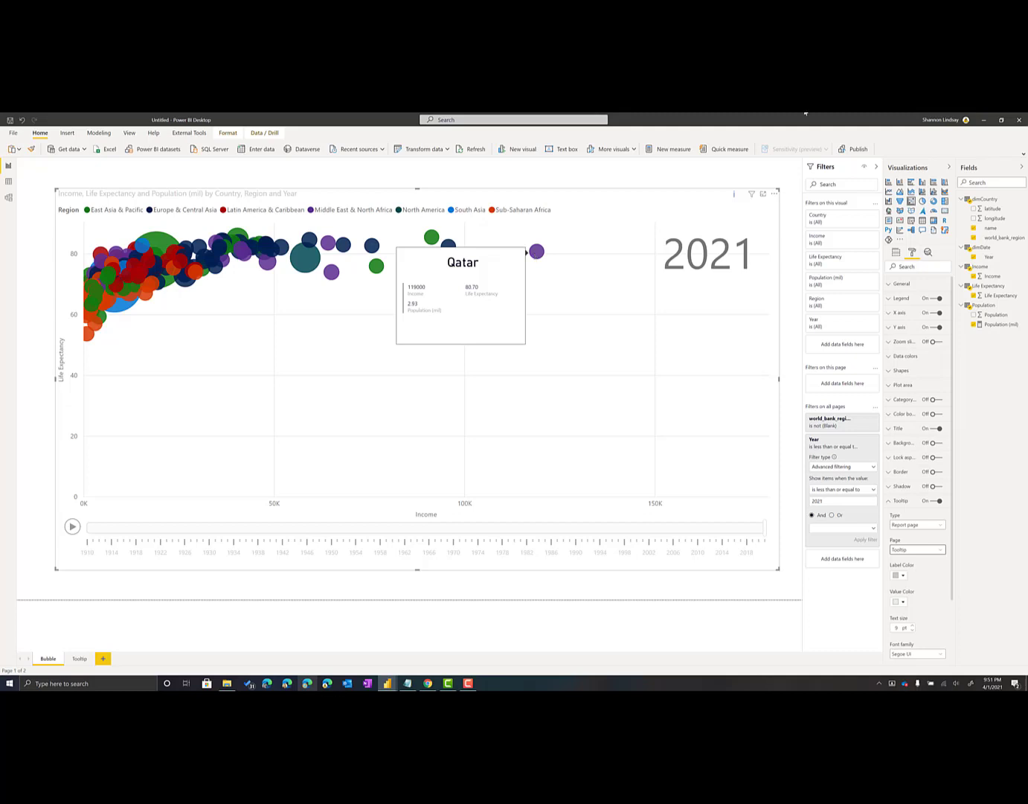
pyautogui.click(788, 226)
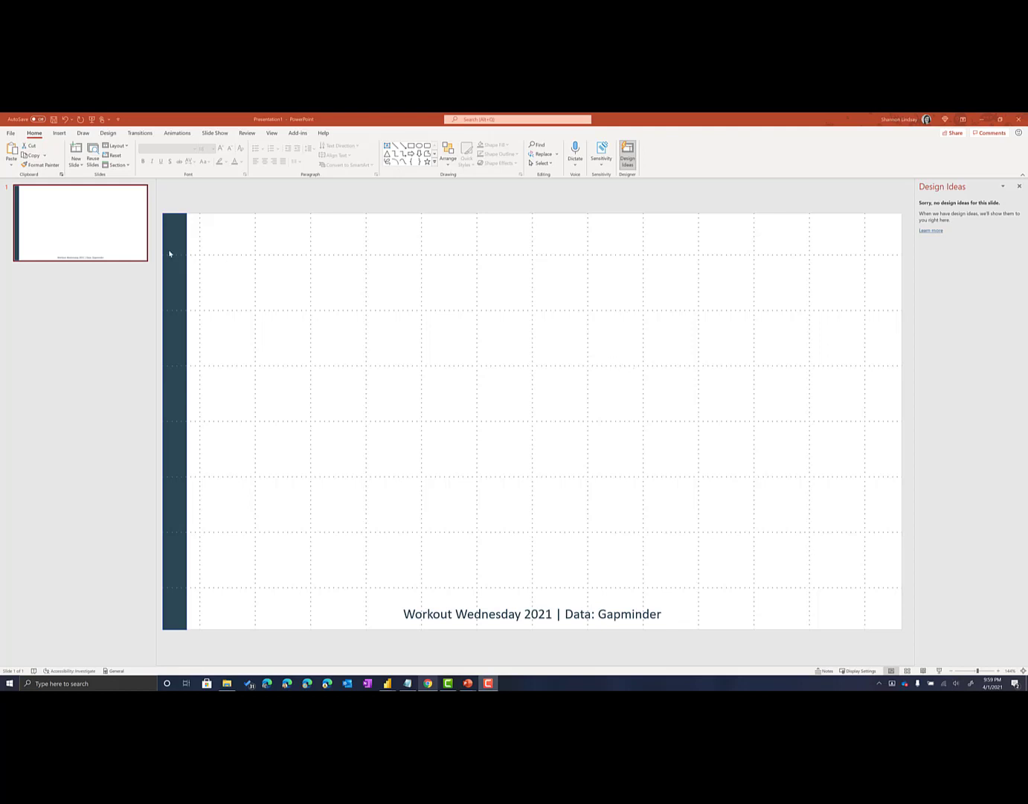
# Duplicate the Gapminder background slide in PowerPoint and return to the Power BI report
pyautogui.click(137, 248)
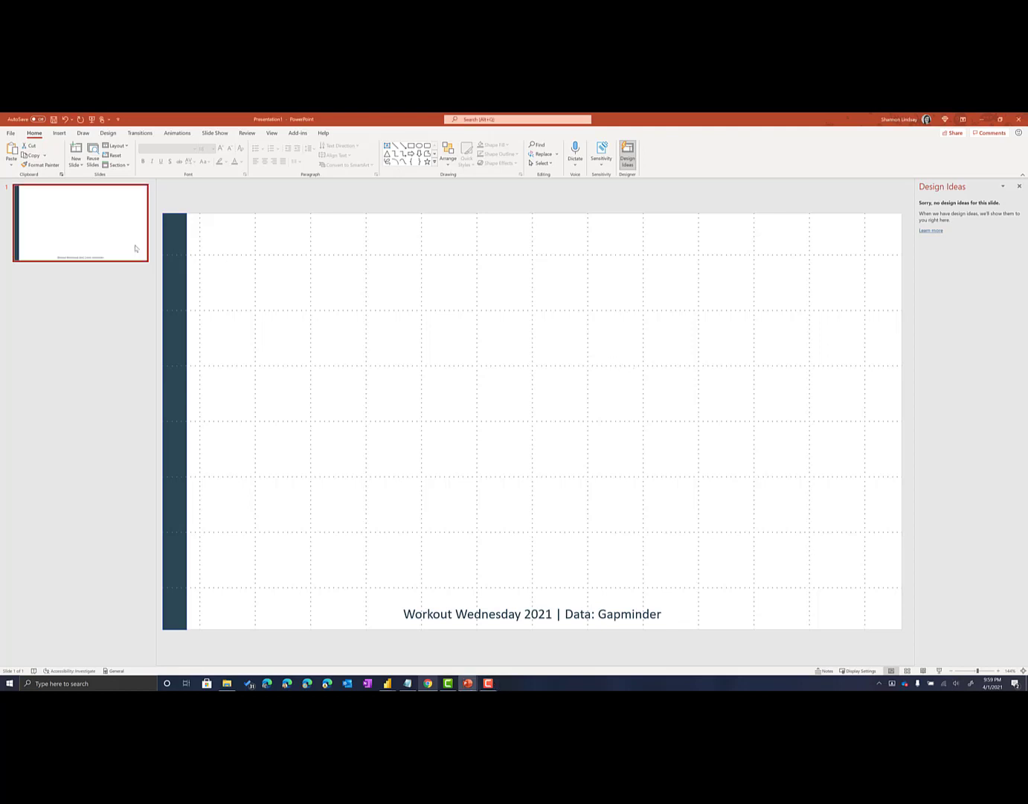
pyautogui.rightClick(85, 219)
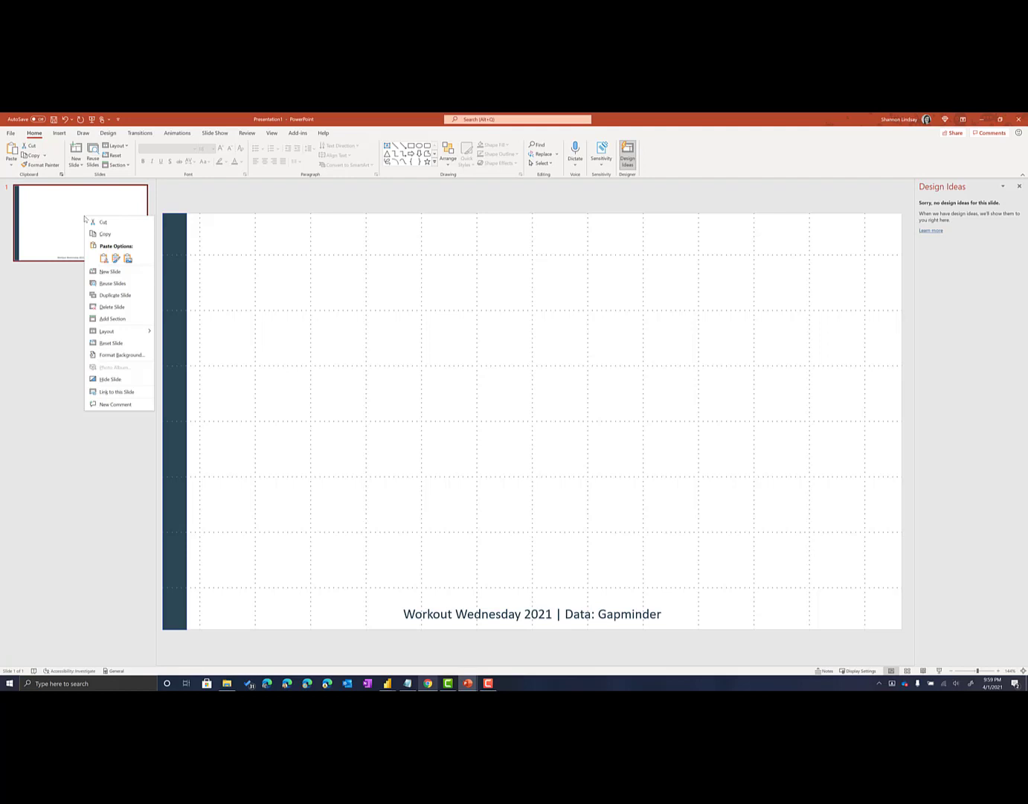
pyautogui.click(115, 295)
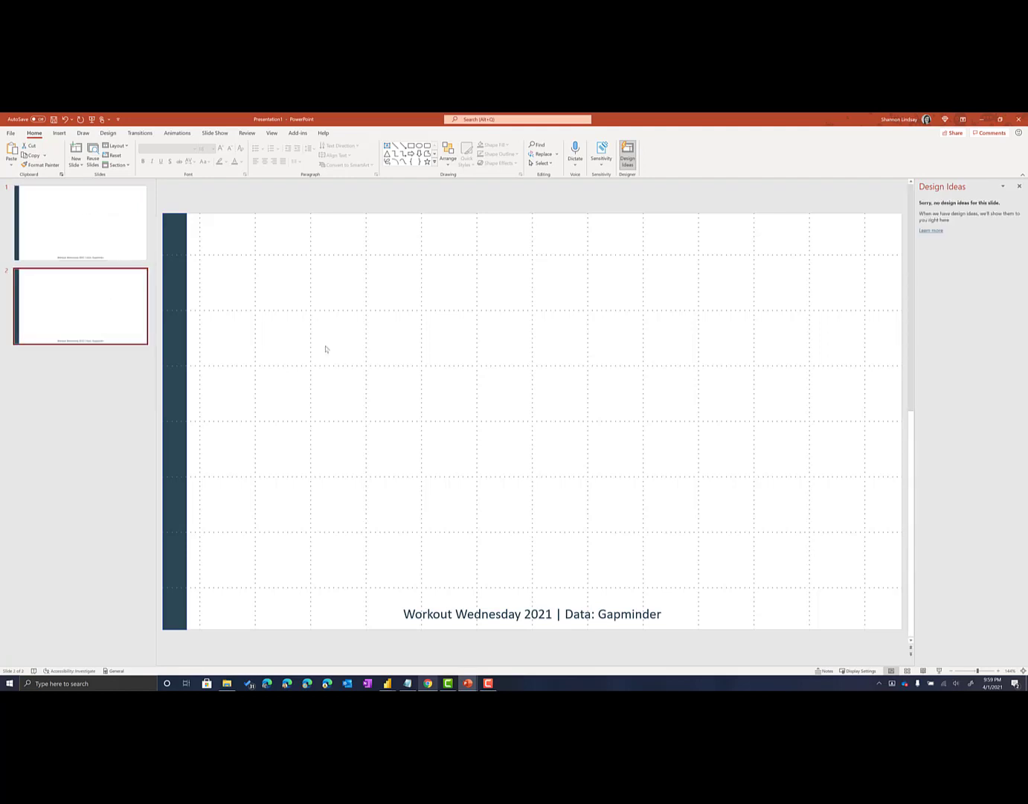
pyautogui.click(117, 236)
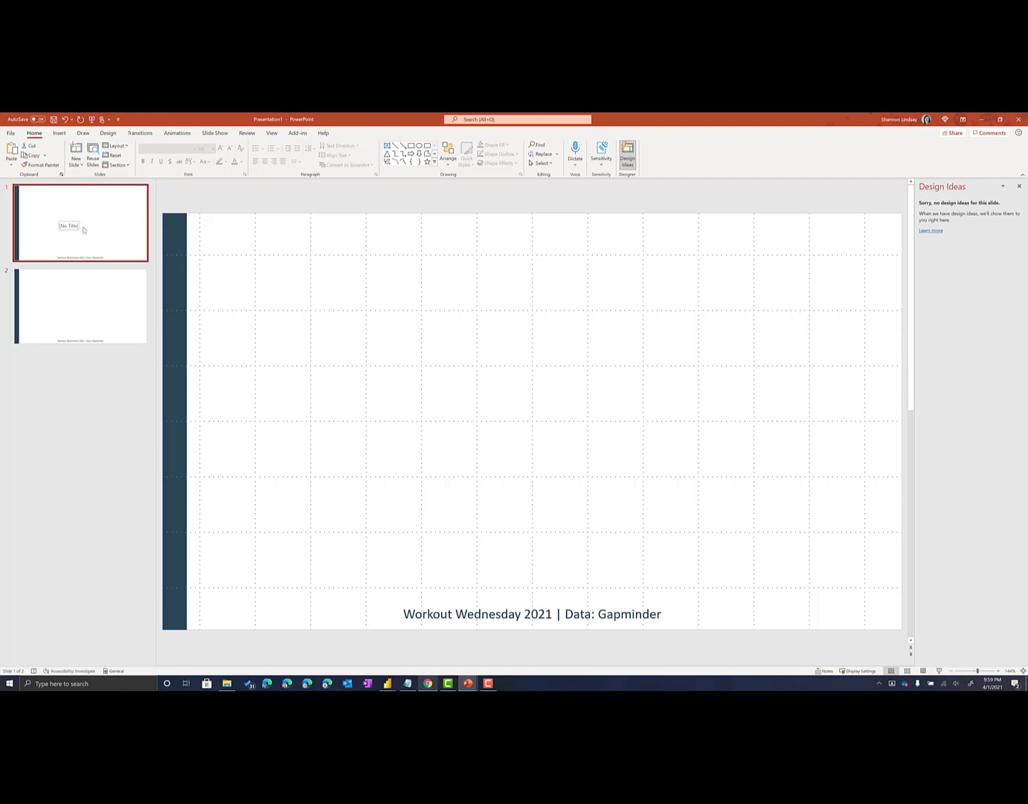
pyautogui.click(80, 286)
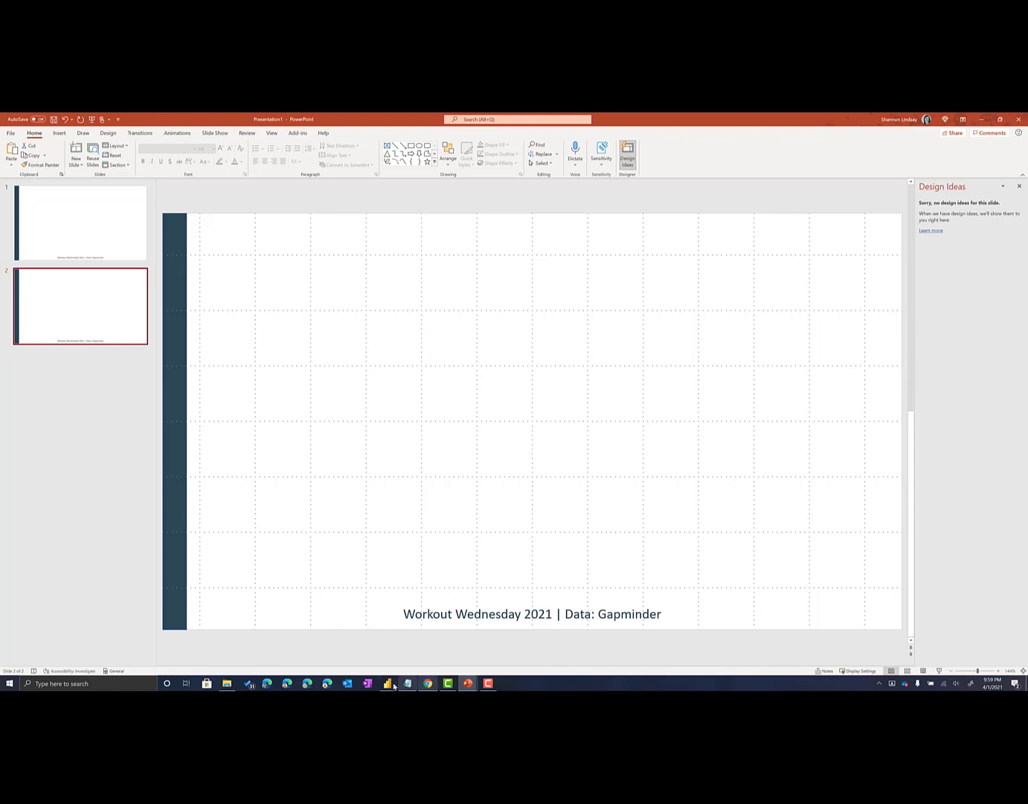
pyautogui.moveTo(388, 682)
pyautogui.click(429, 658)
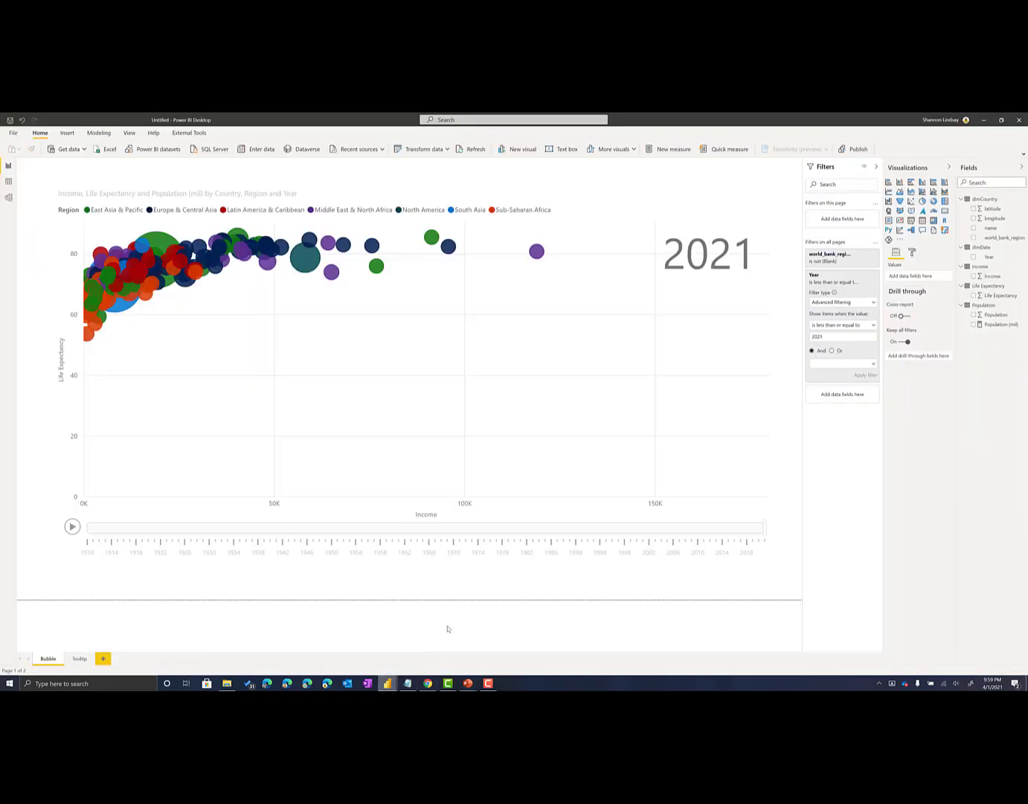
# Capture the Bubble report page as a screenshot and paste it over the duplicated slide in PowerPoint
pyautogui.press('super+shift+s')
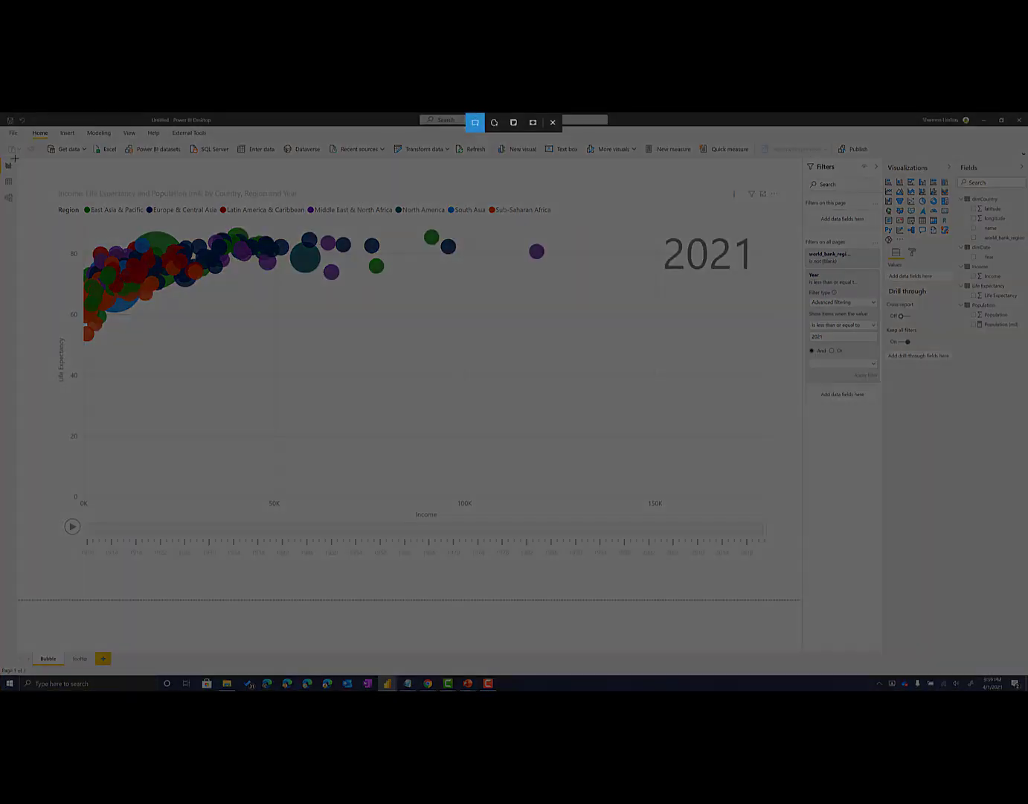
pyautogui.moveTo(18, 158)
pyautogui.mouseDown()
pyautogui.moveTo(463, 484)
pyautogui.moveTo(779, 580)
pyautogui.moveTo(798, 599)
pyautogui.mouseUp()
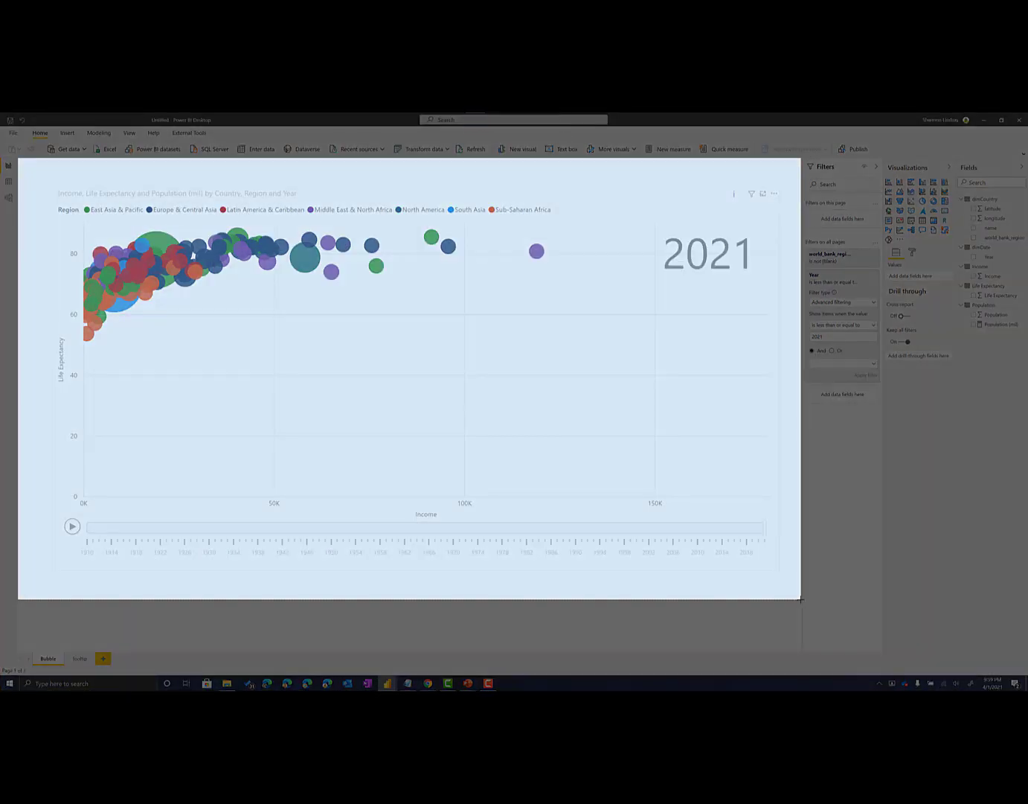
pyautogui.hotkey('alt', 'Tab')
pyautogui.click(369, 343)
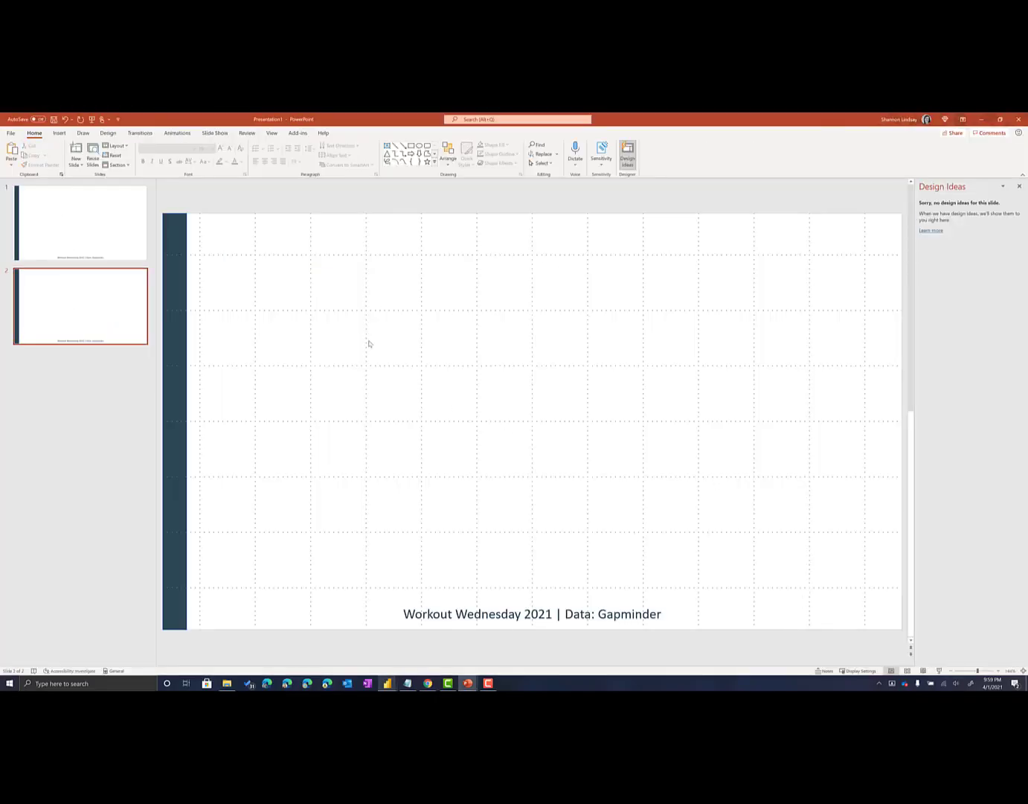
pyautogui.hotkey('ctrl', 'v')
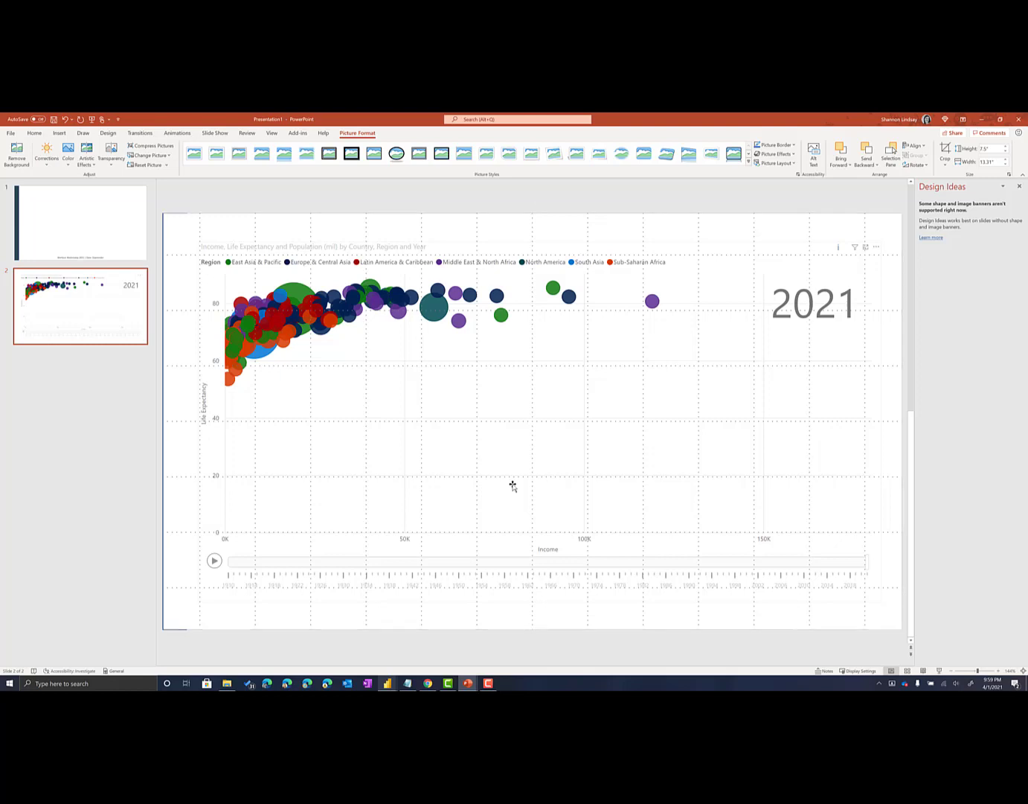
pyautogui.moveTo(513, 486); pyautogui.dragTo(512, 486)
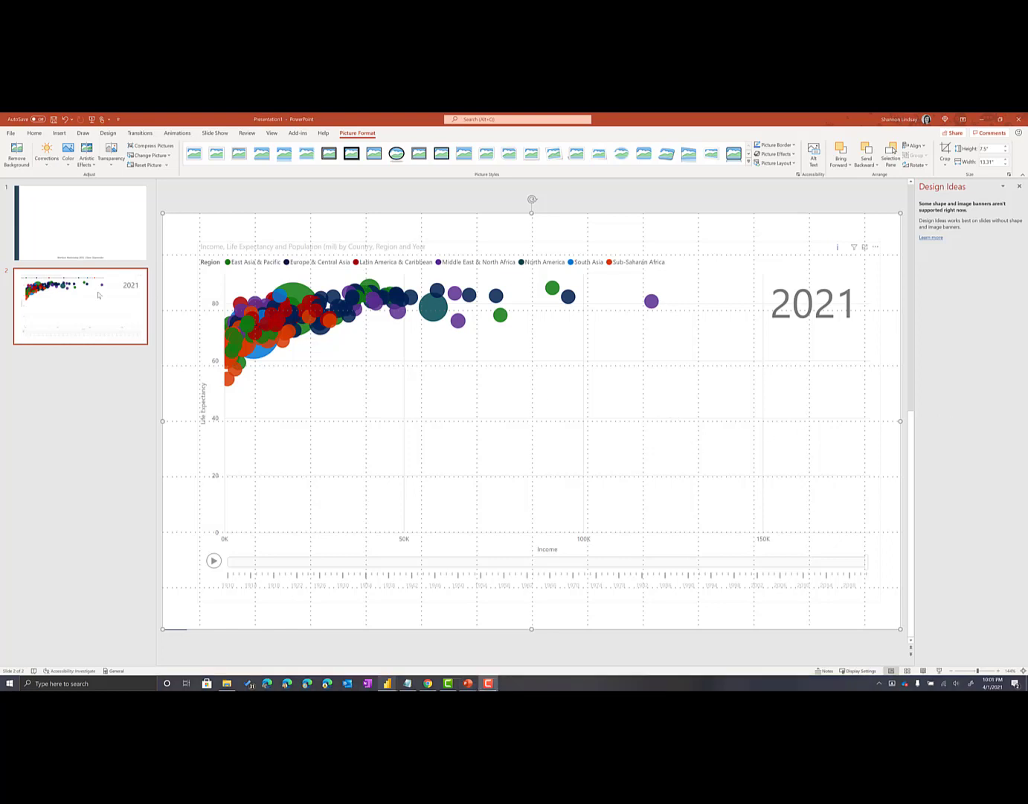
# Search the online pictures for "arrow" and look through the results for a suitable image
pyautogui.click(60, 134)
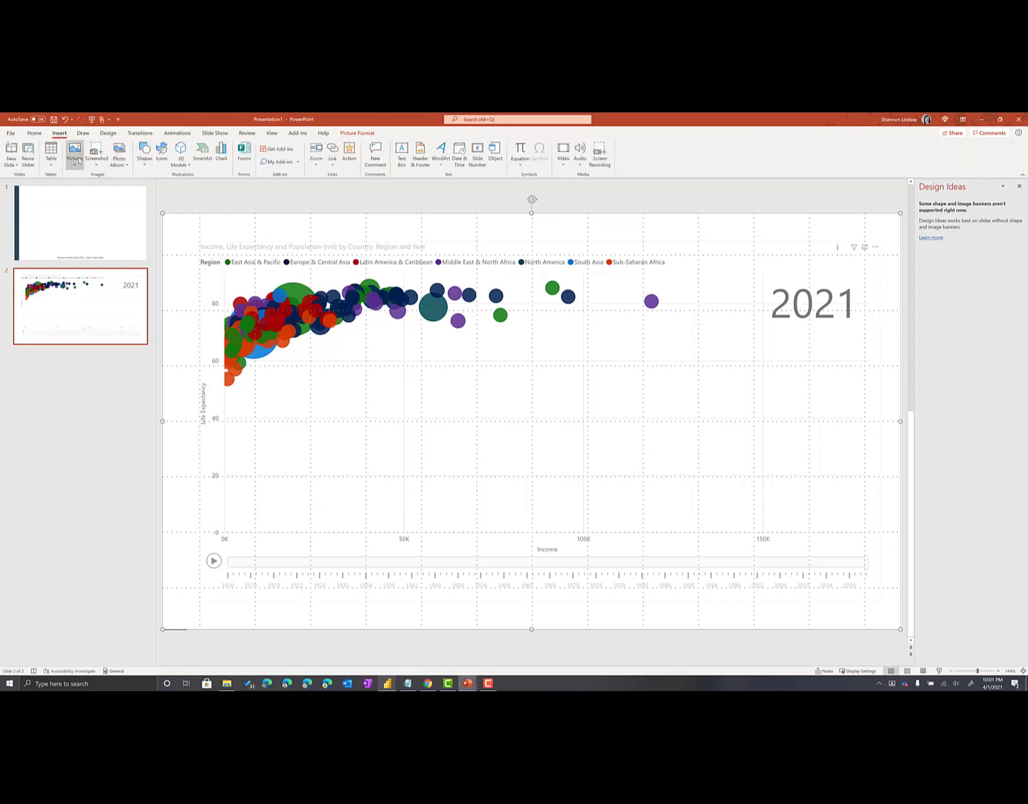
pyautogui.click(76, 158)
pyautogui.click(94, 212)
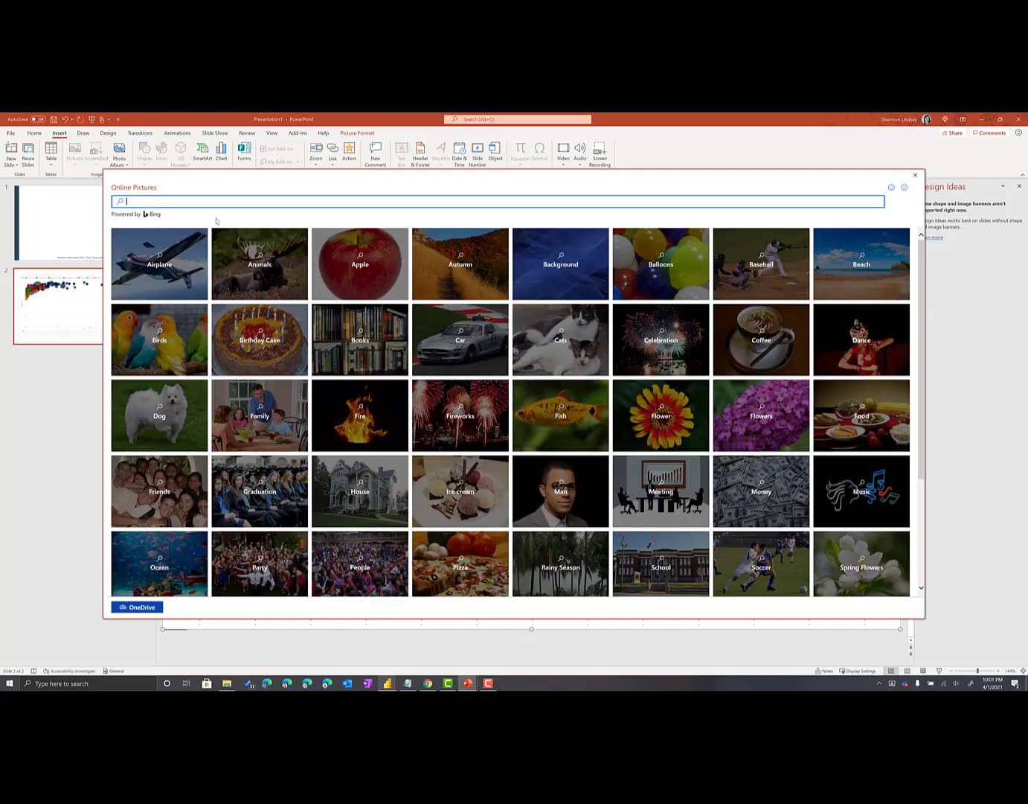
pyautogui.write('arrow')
pyautogui.press('Return')
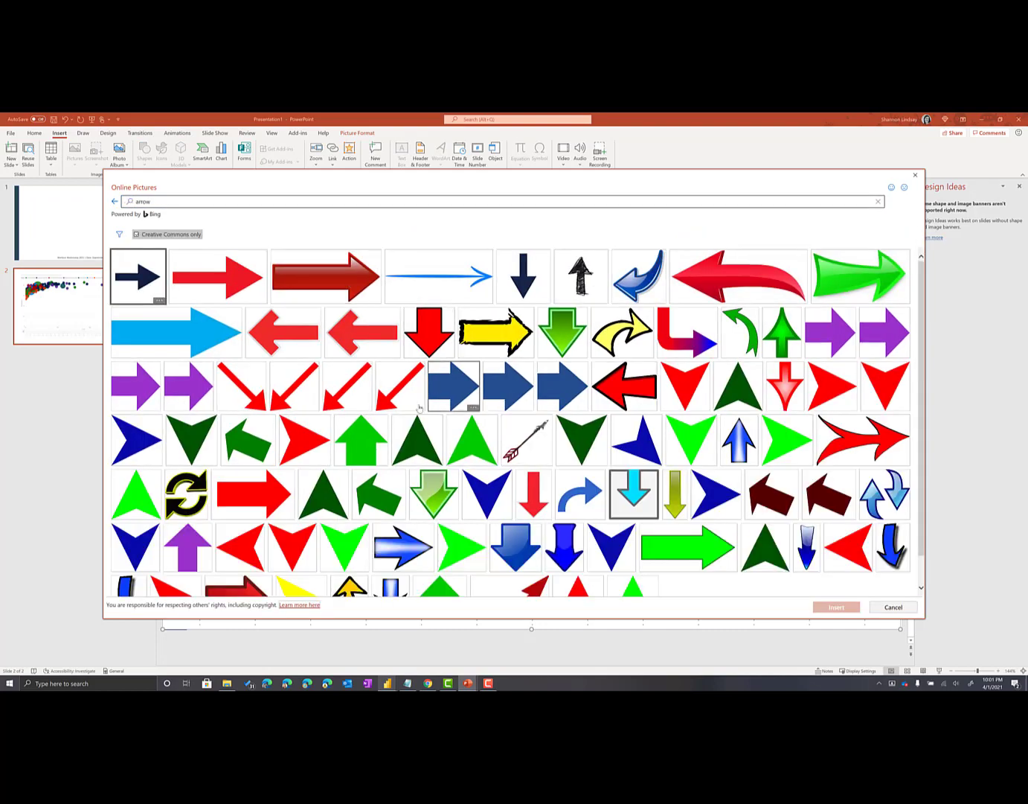
pyautogui.scroll(-3, 418, 409)
pyautogui.scroll(3, 417, 414)
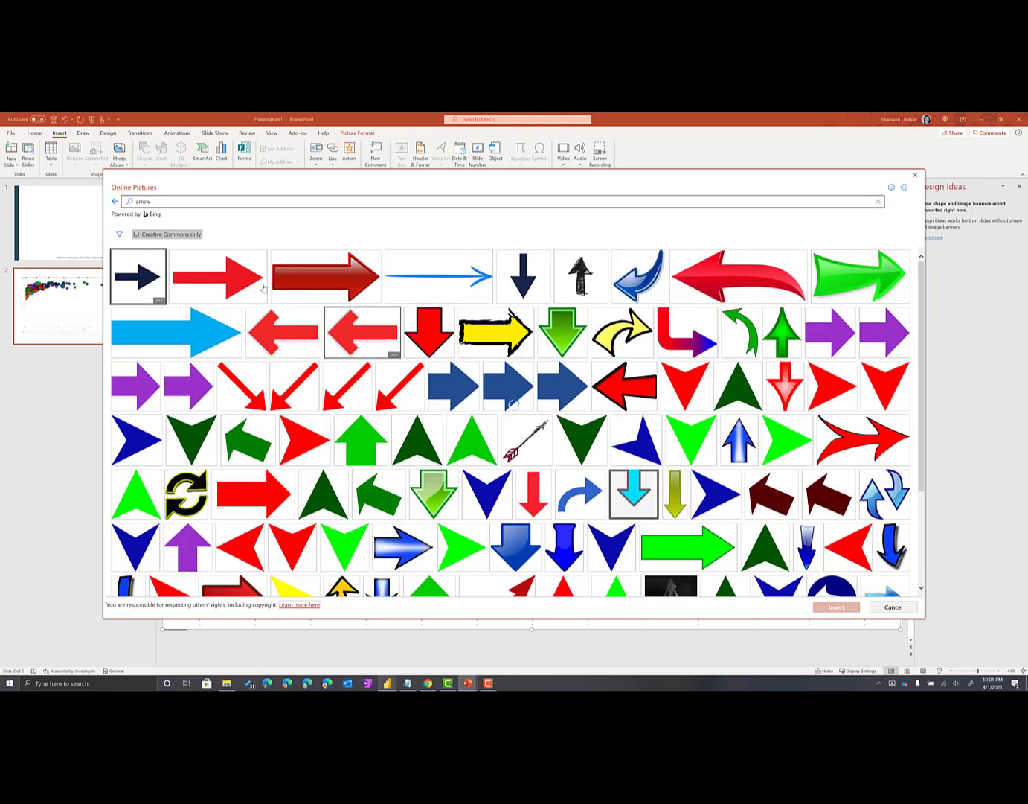
# Insert the first blue arrow found for "drawn arrow" and shrink it to about 1.33" by 2.34", pointing at the large teal bubble
pyautogui.click(146, 201)
pyautogui.moveTo(146, 200); pyautogui.dragTo(87, 202)
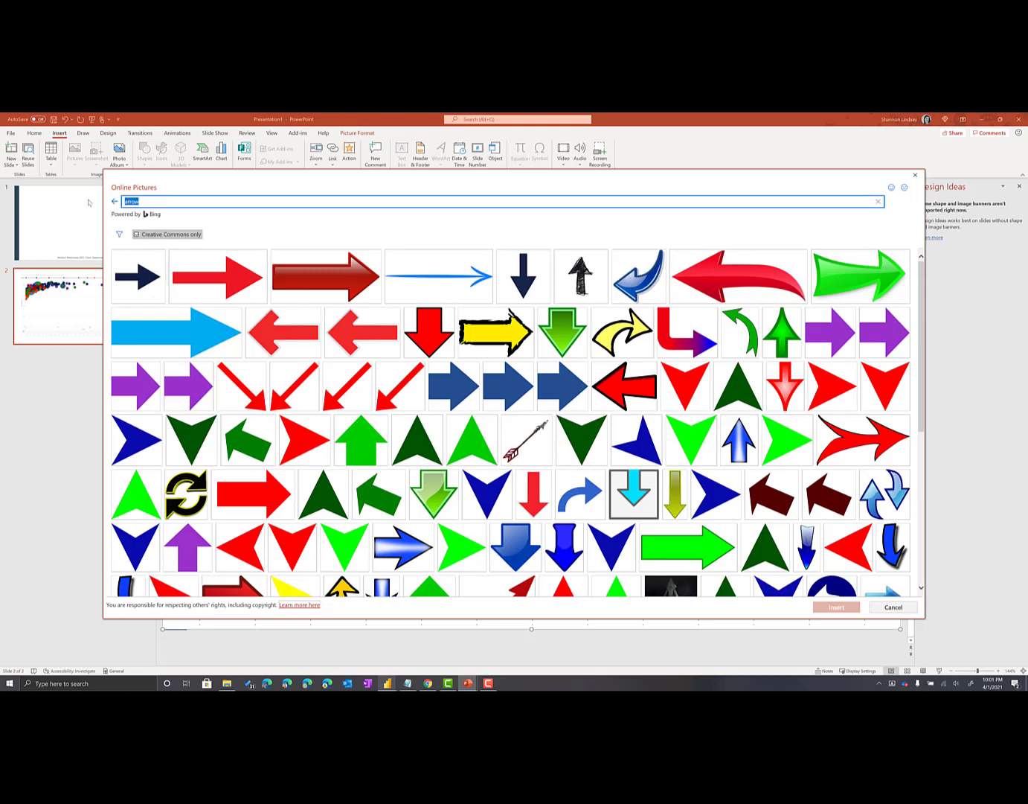
pyautogui.write('drawn arrow')
pyautogui.press('Return')
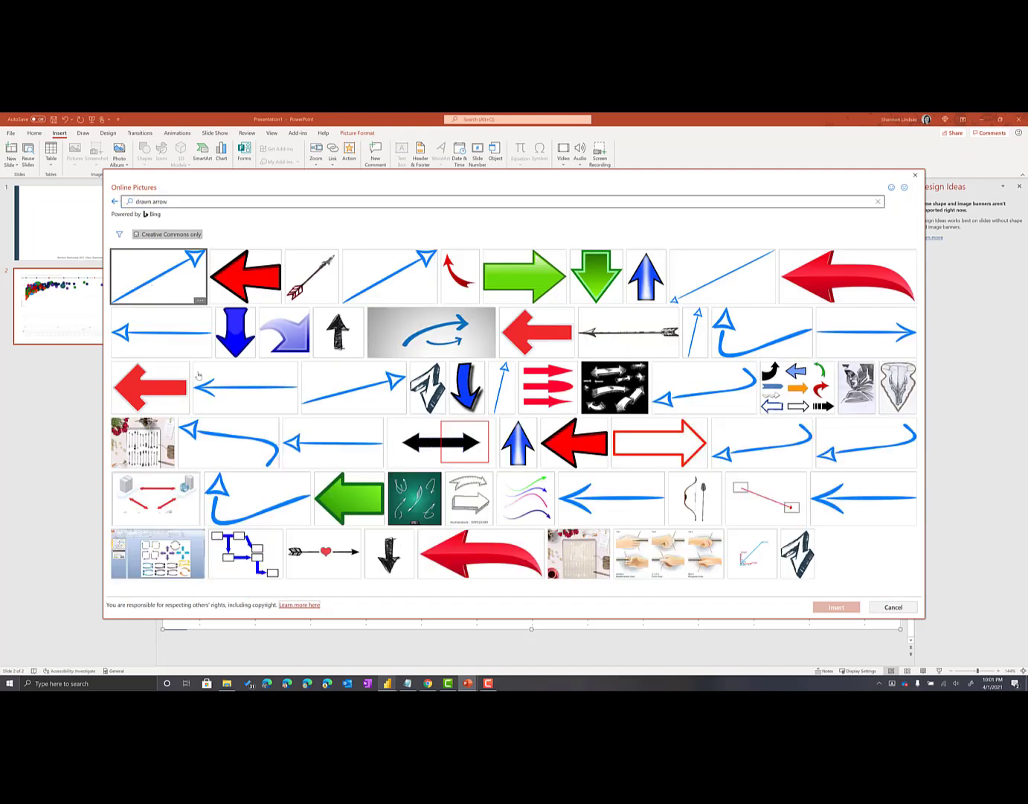
pyautogui.click(154, 258)
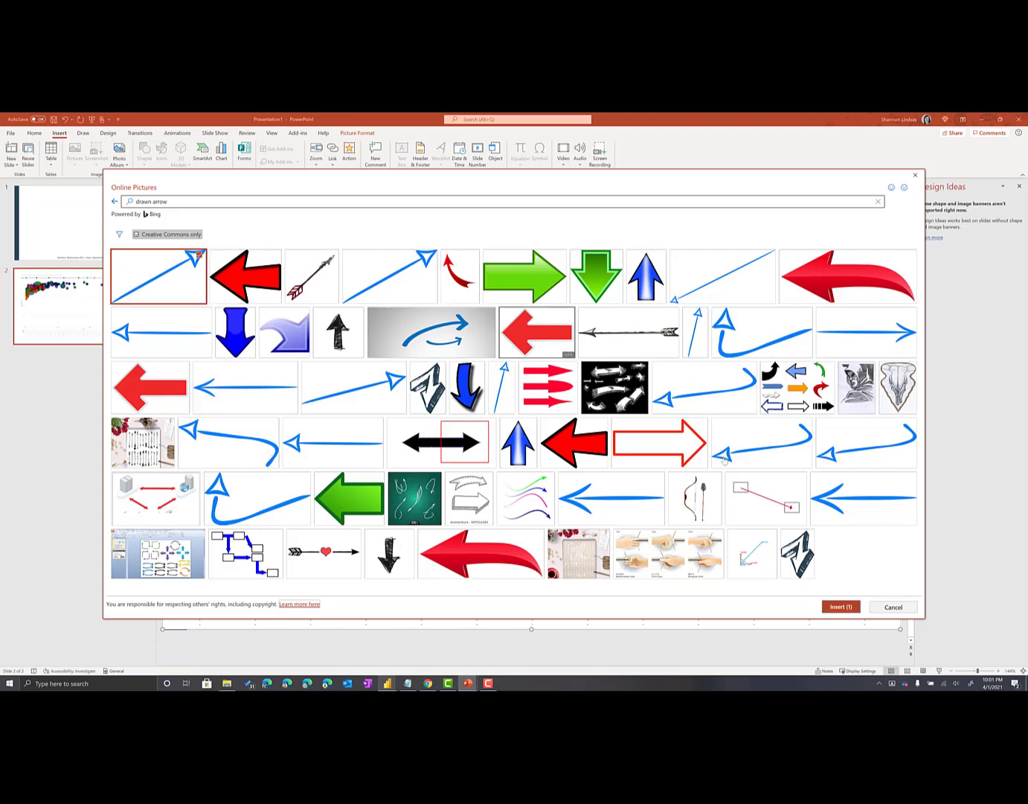
pyautogui.click(842, 606)
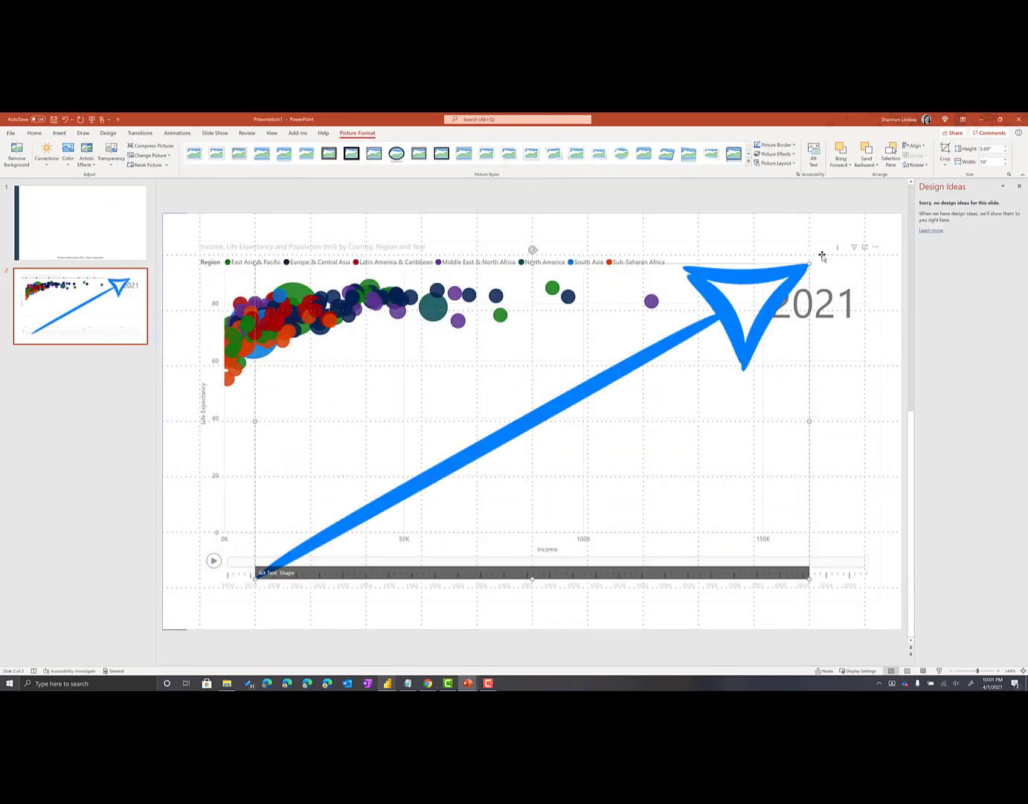
pyautogui.moveTo(810, 264); pyautogui.dragTo(404, 323)
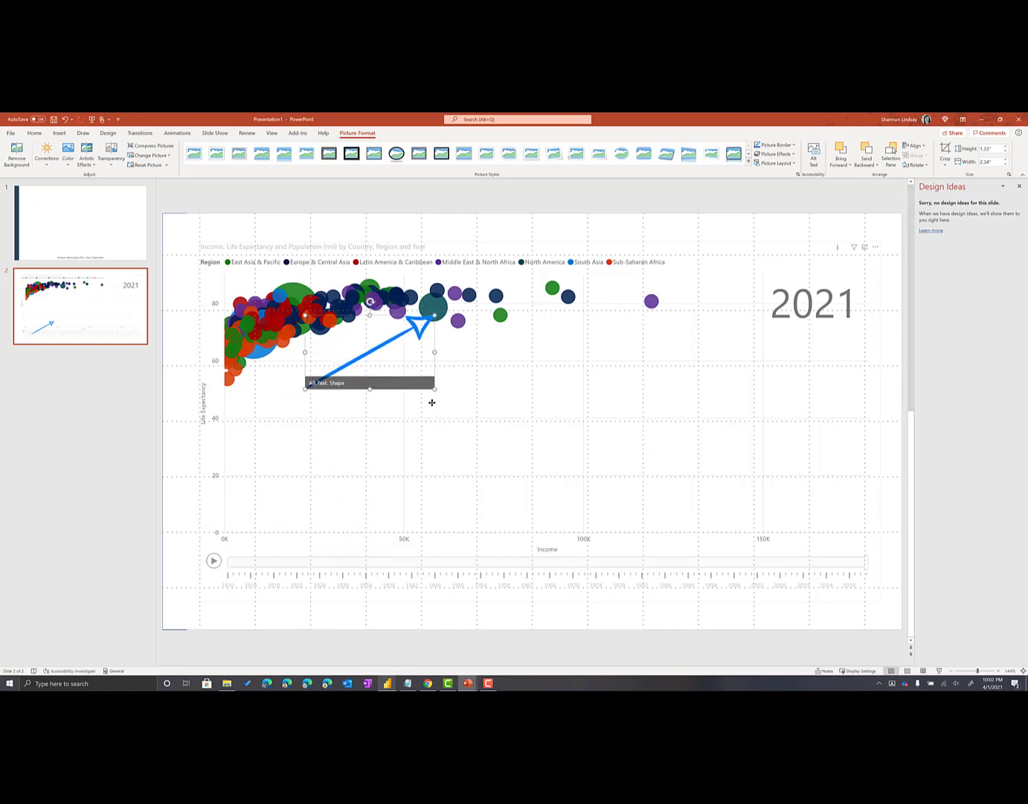
# Switch to Power BI, capture the United States bubble's tooltip as a screenshot and return to the PowerPoint slide
pyautogui.hotkey('alt', 'Tab')
pyautogui.press('Tab')
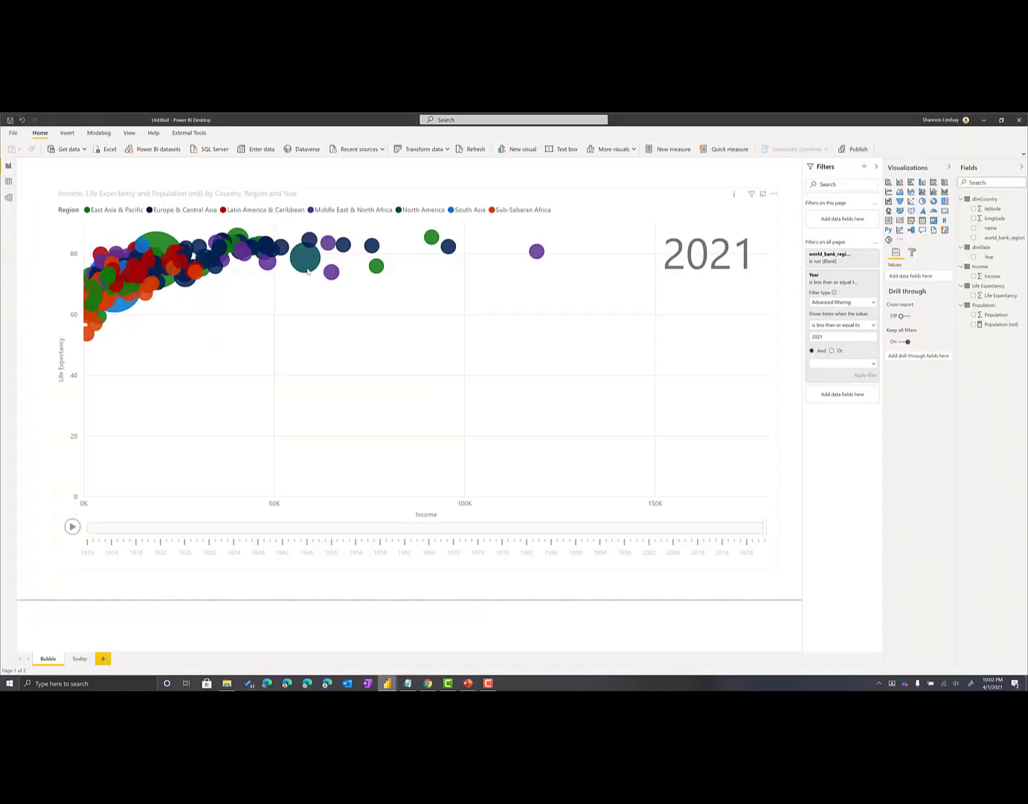
pyautogui.moveTo(308, 271)
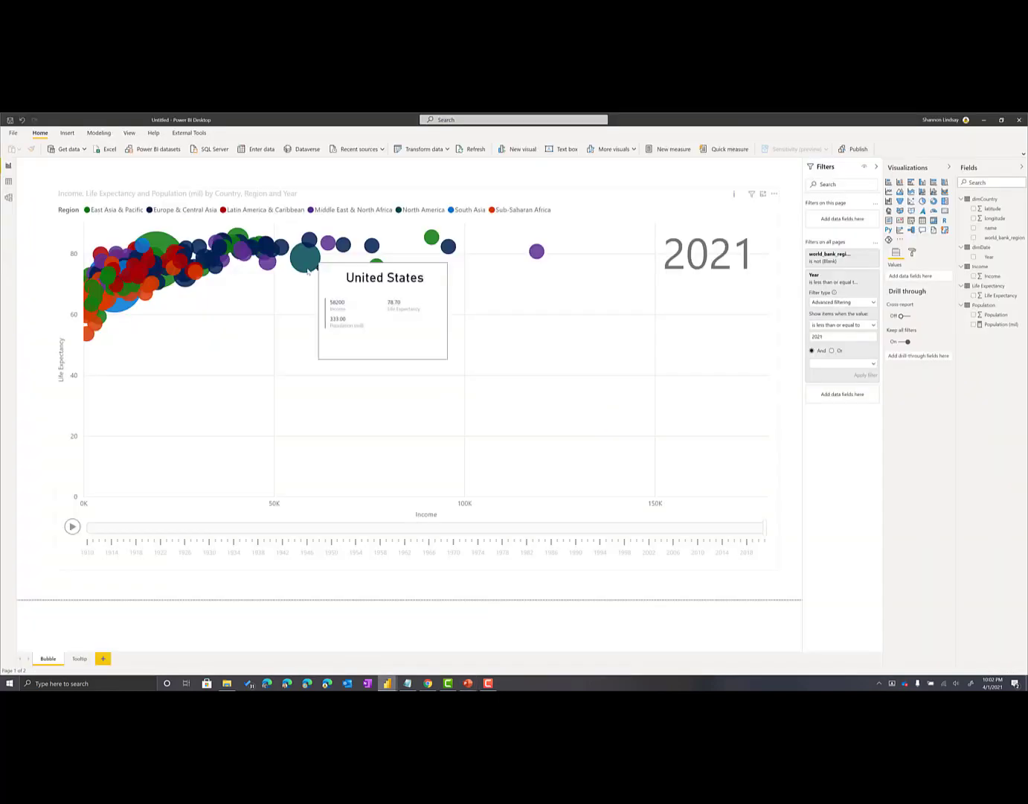
pyautogui.press('super+shift+s')
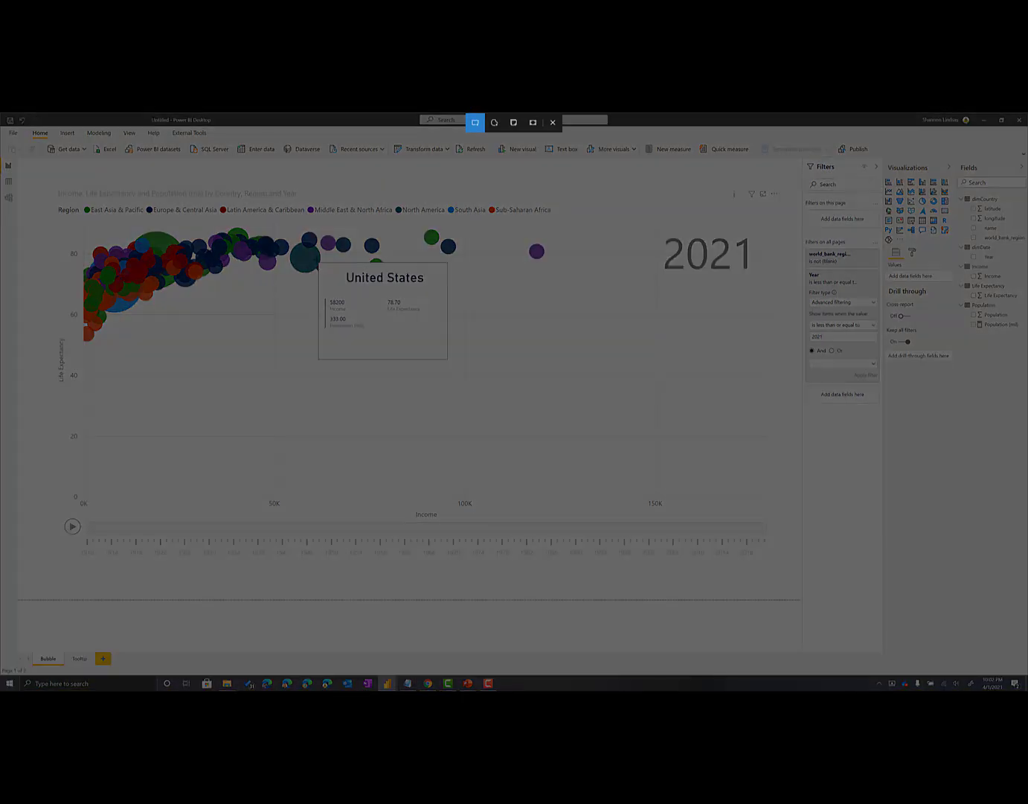
pyautogui.moveTo(317, 260)
pyautogui.mouseDown()
pyautogui.moveTo(420, 356)
pyautogui.moveTo(450, 361)
pyautogui.mouseUp()
pyautogui.hotkey('alt', 'Tab')
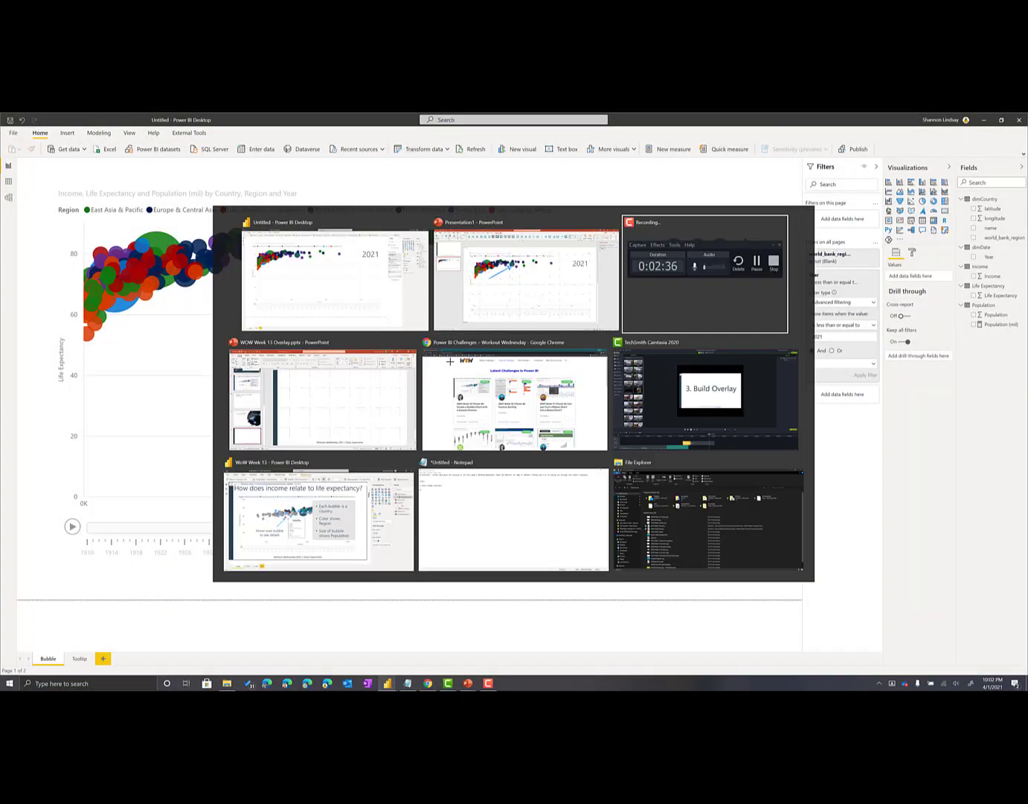
pyautogui.click(450, 317)
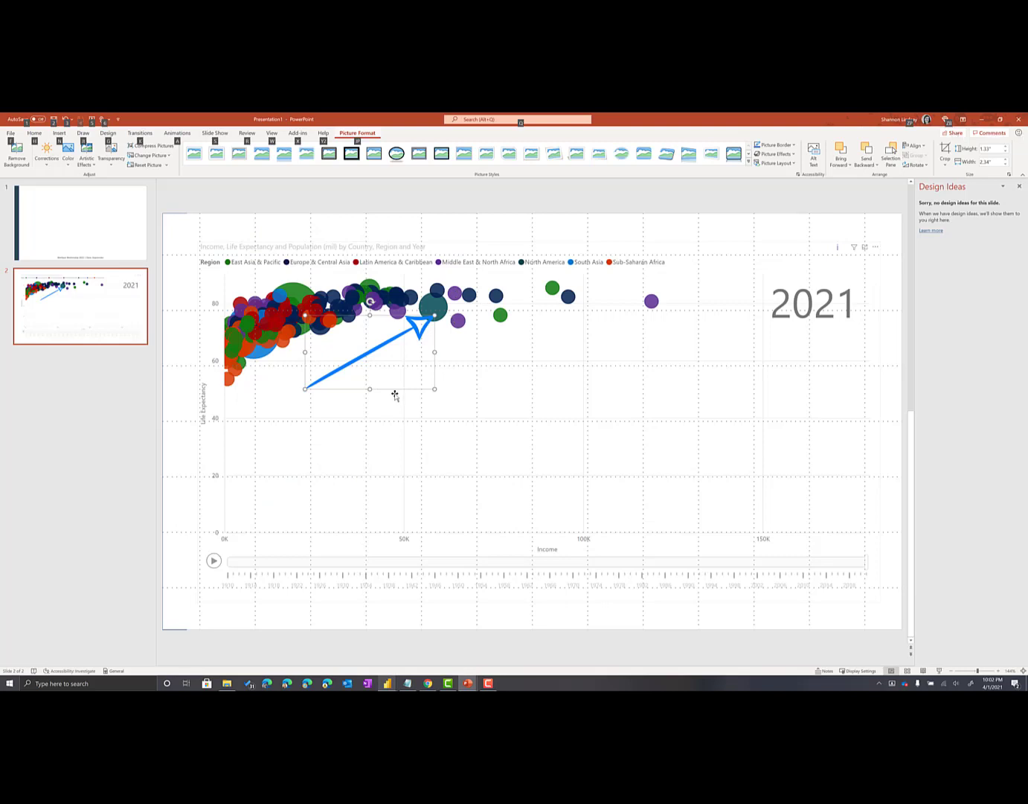
# Shorten the blue arrow from its tail end, keeping its head on the large teal bubble
pyautogui.moveTo(304, 388); pyautogui.dragTo(362, 357)
pyautogui.moveTo(399, 302); pyautogui.dragTo(393, 302)
pyautogui.click(378, 421)
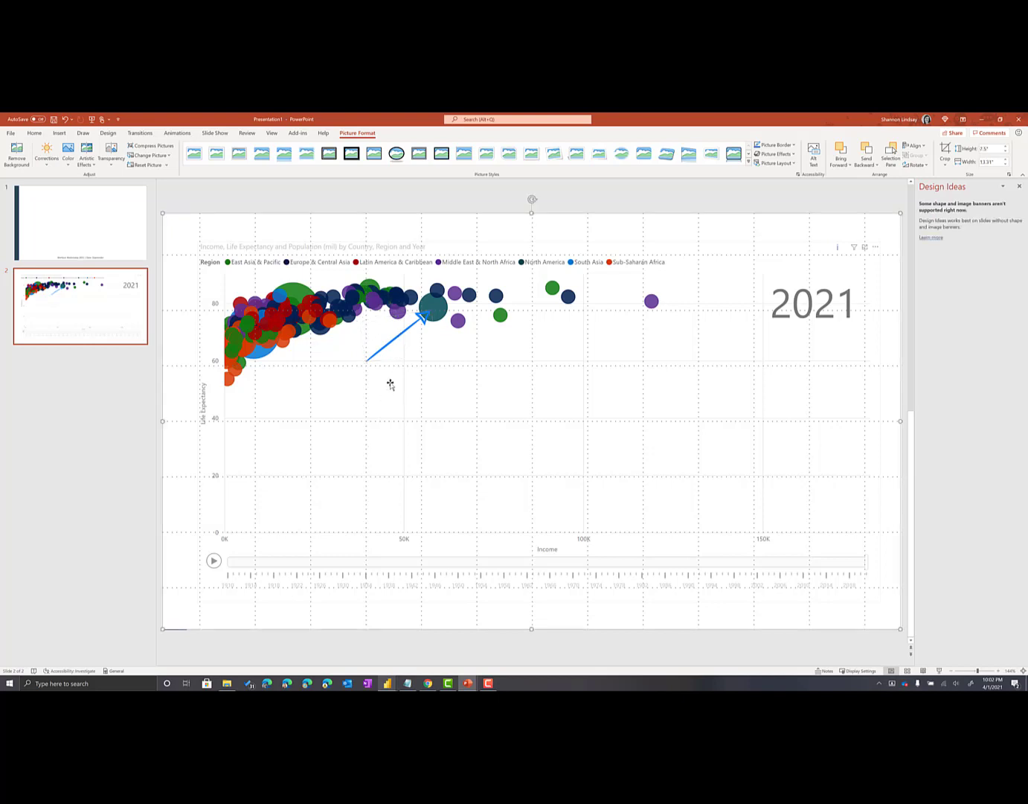
# Paste the tooltip screenshot, scale it to about 2.58" by 3.38" and place its upper-left corner beside the arrowhead
pyautogui.hotkey('ctrl', 'v')
pyautogui.moveTo(468, 393); pyautogui.dragTo(474, 416)
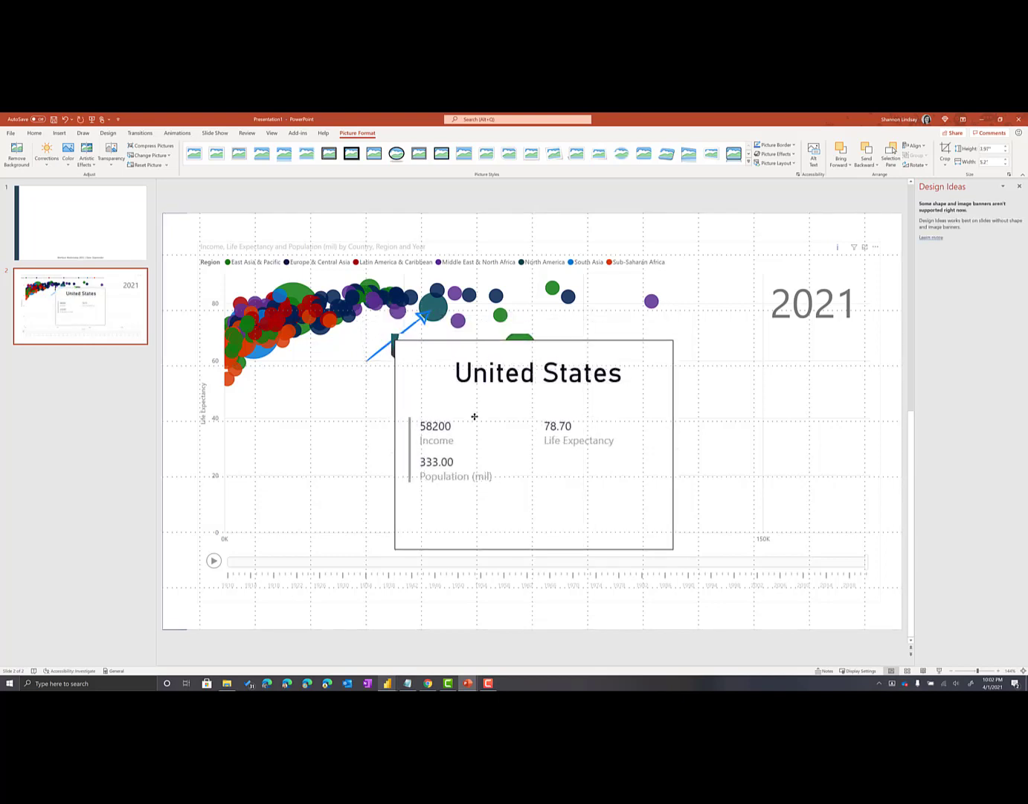
pyautogui.moveTo(679, 333); pyautogui.dragTo(610, 387)
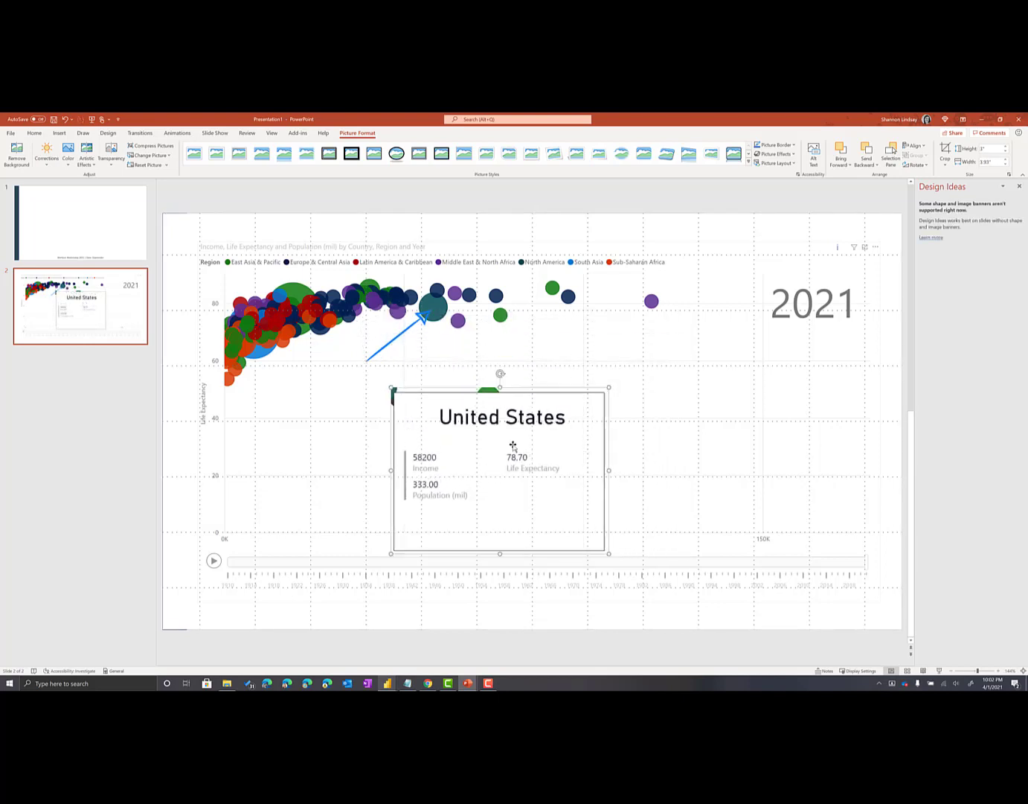
pyautogui.moveTo(490, 467); pyautogui.dragTo(537, 391)
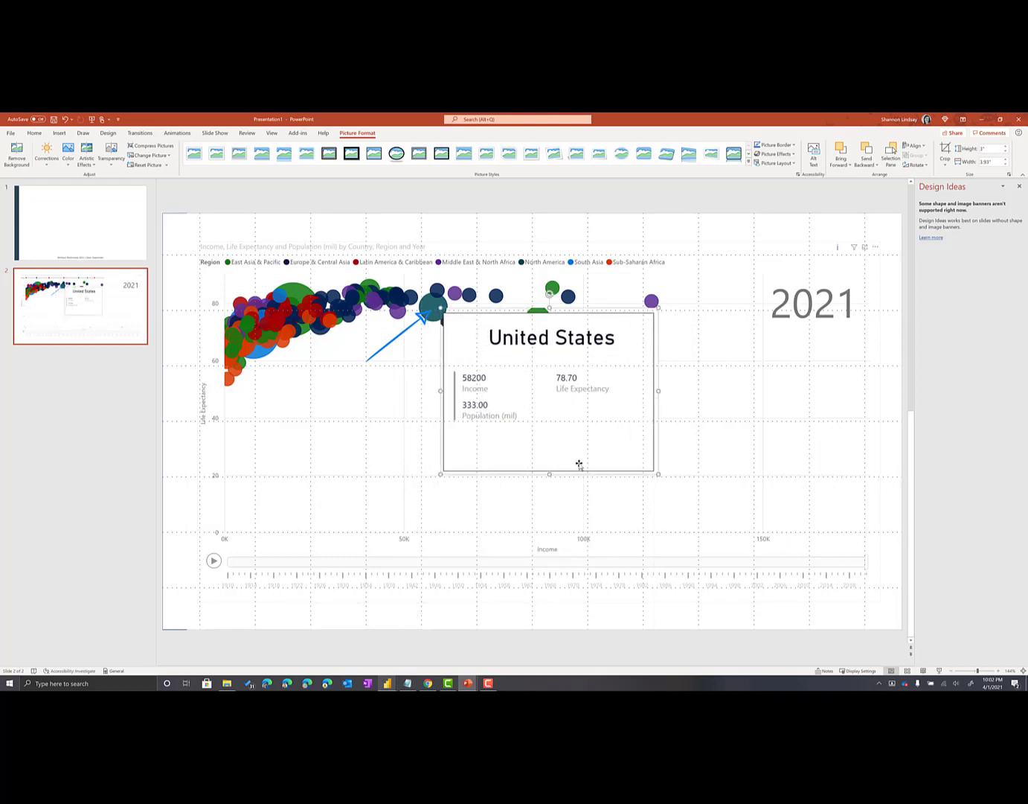
pyautogui.moveTo(442, 474); pyautogui.dragTo(471, 451)
pyautogui.moveTo(590, 399); pyautogui.dragTo(561, 397)
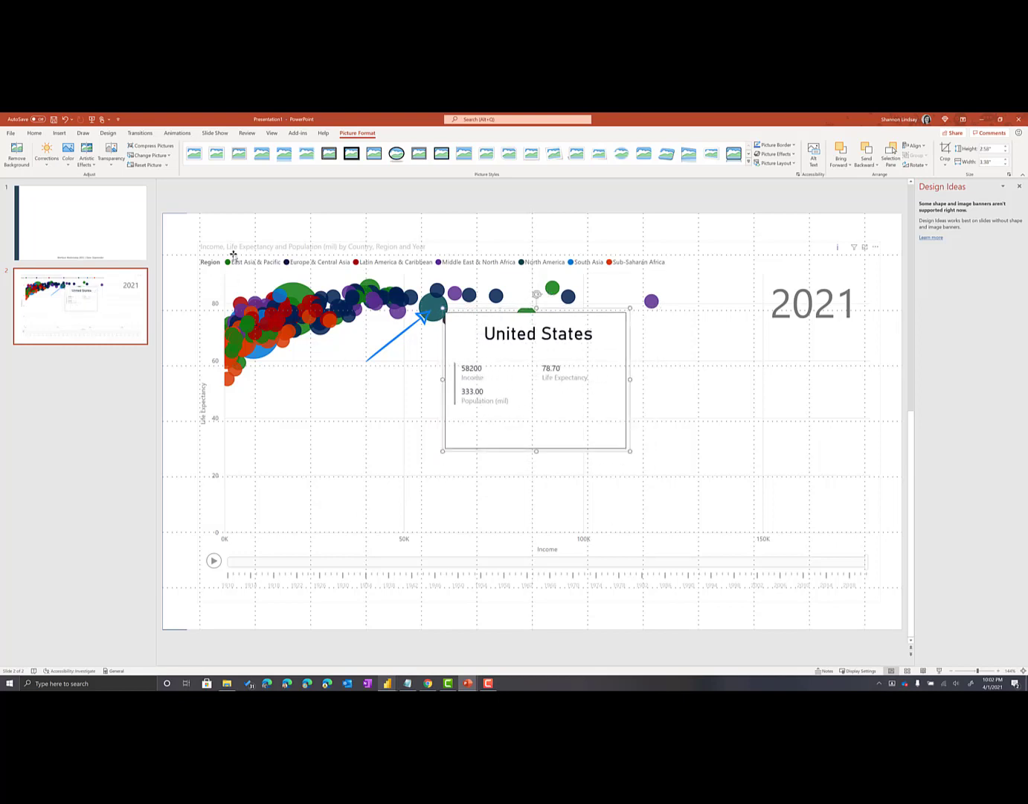
# Draw a bulleted text box below the 2021 label, beside the tooltip image, with the first bullet "Color represents region"
pyautogui.click(59, 132)
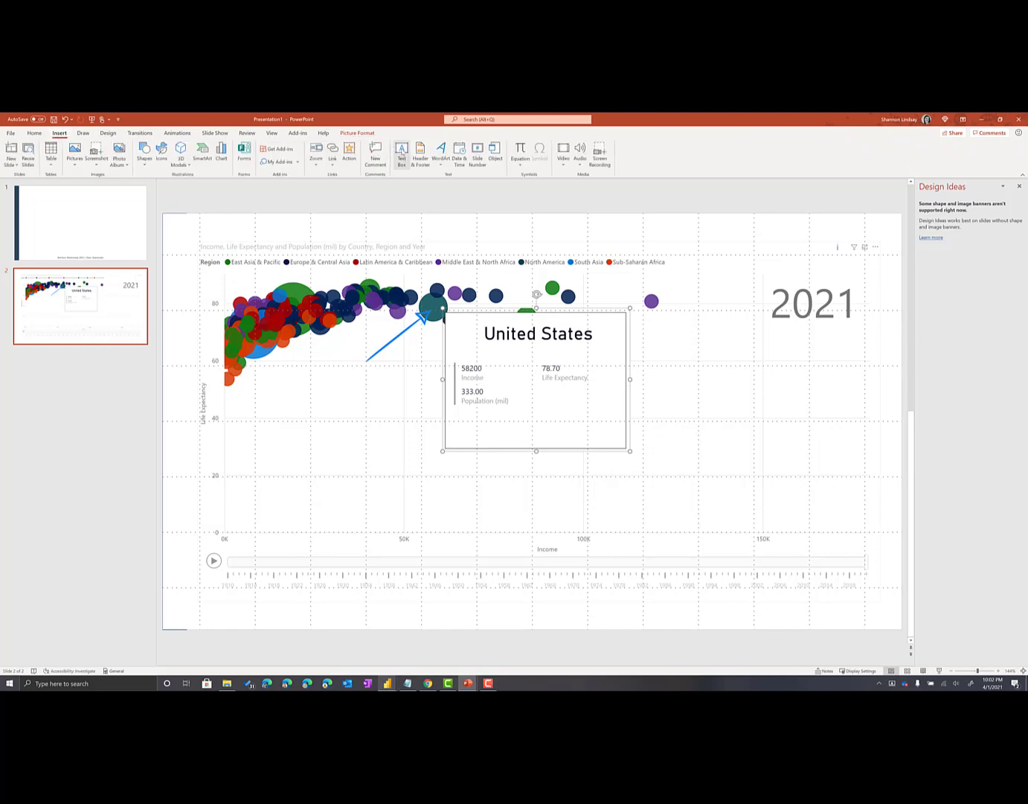
pyautogui.click(401, 156)
pyautogui.moveTo(636, 323); pyautogui.dragTo(855, 553)
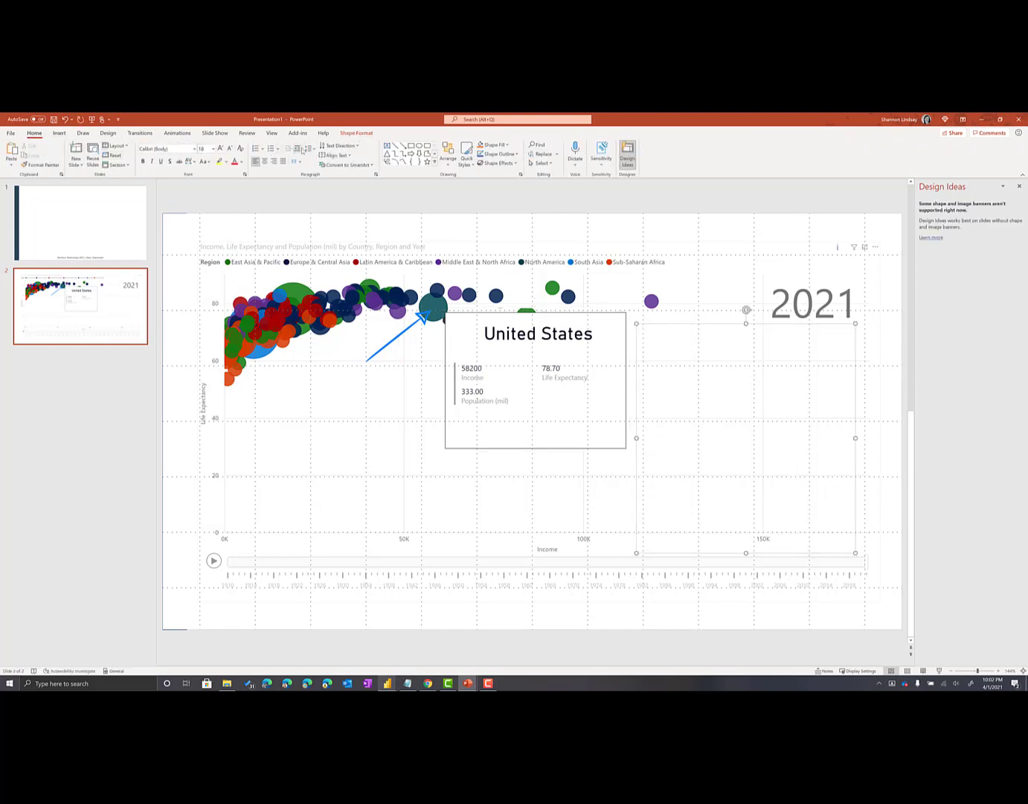
pyautogui.click(256, 148)
pyautogui.write('C')
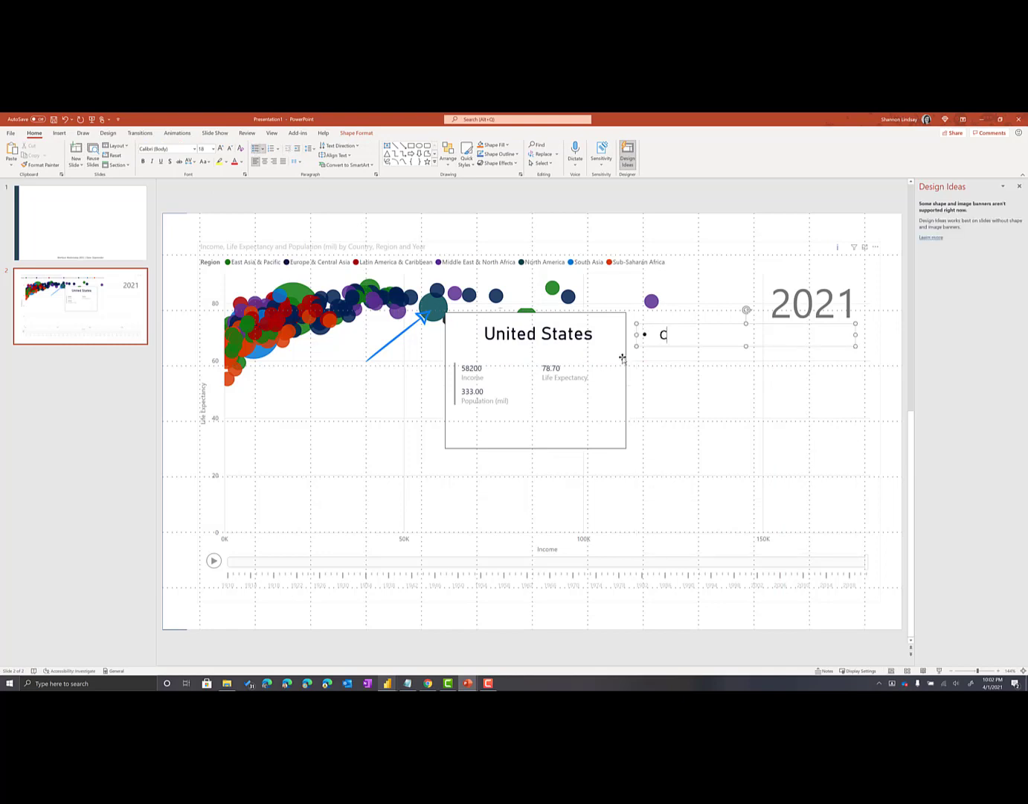
pyautogui.write('olor represents reg')
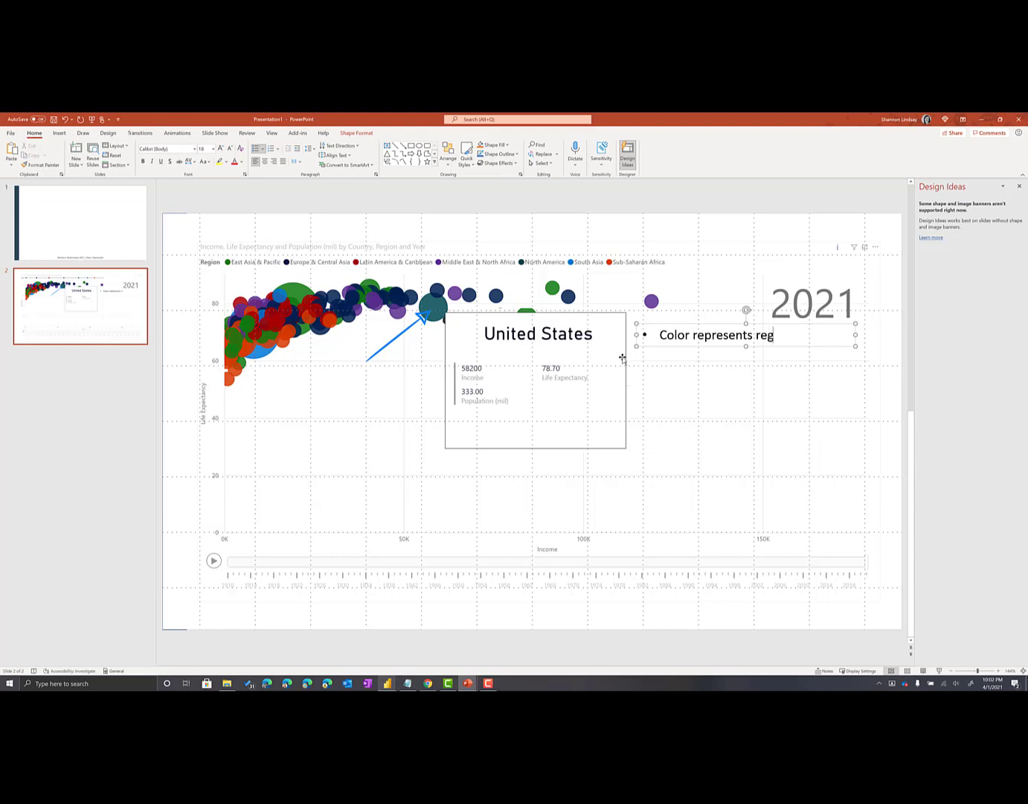
pyautogui.write('ion')
pyautogui.press('Return')
# Add the bullet "Size of the bubble represents population" below the region bullet
pyautogui.write('Size of the ')
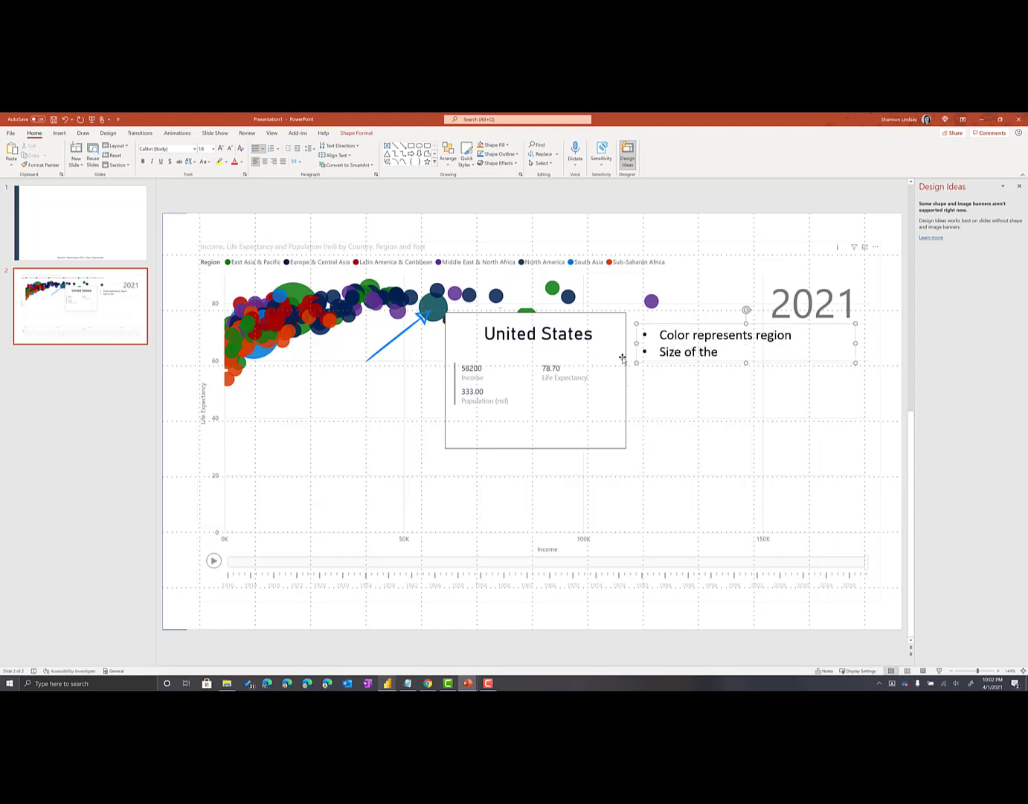
pyautogui.write('byu')
pyautogui.write('ubble repre')
pyautogui.write('sents pop')
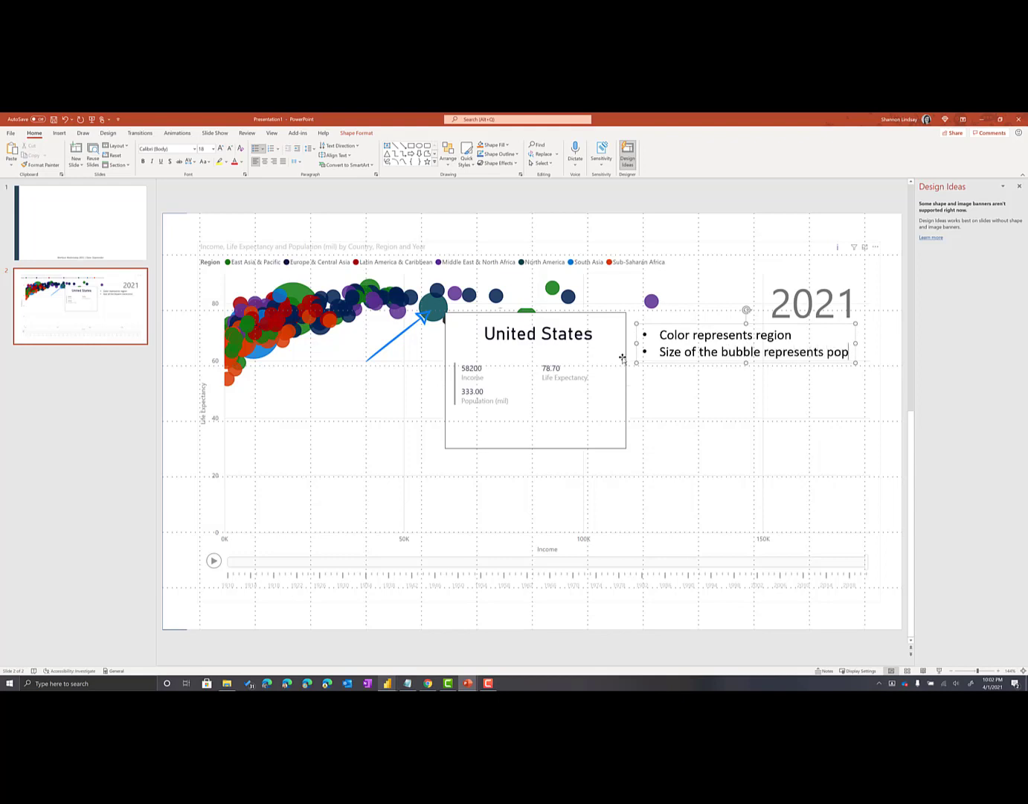
pyautogui.write('ulati')
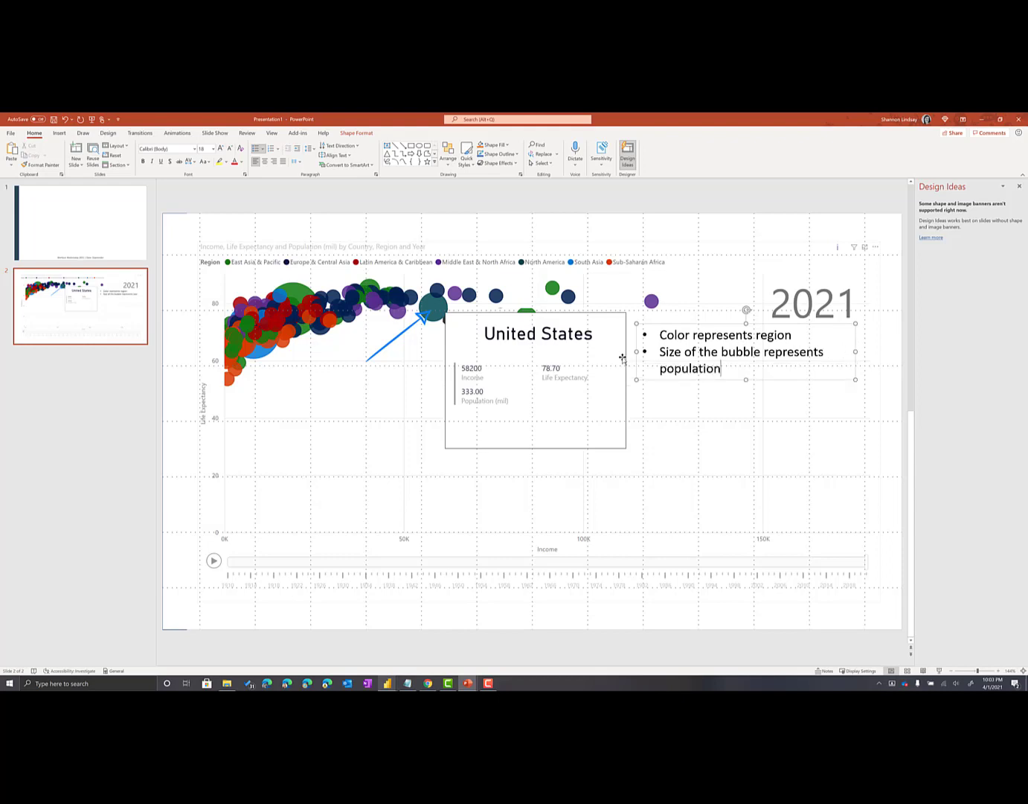
pyautogui.write('on')
pyautogui.press('Return')
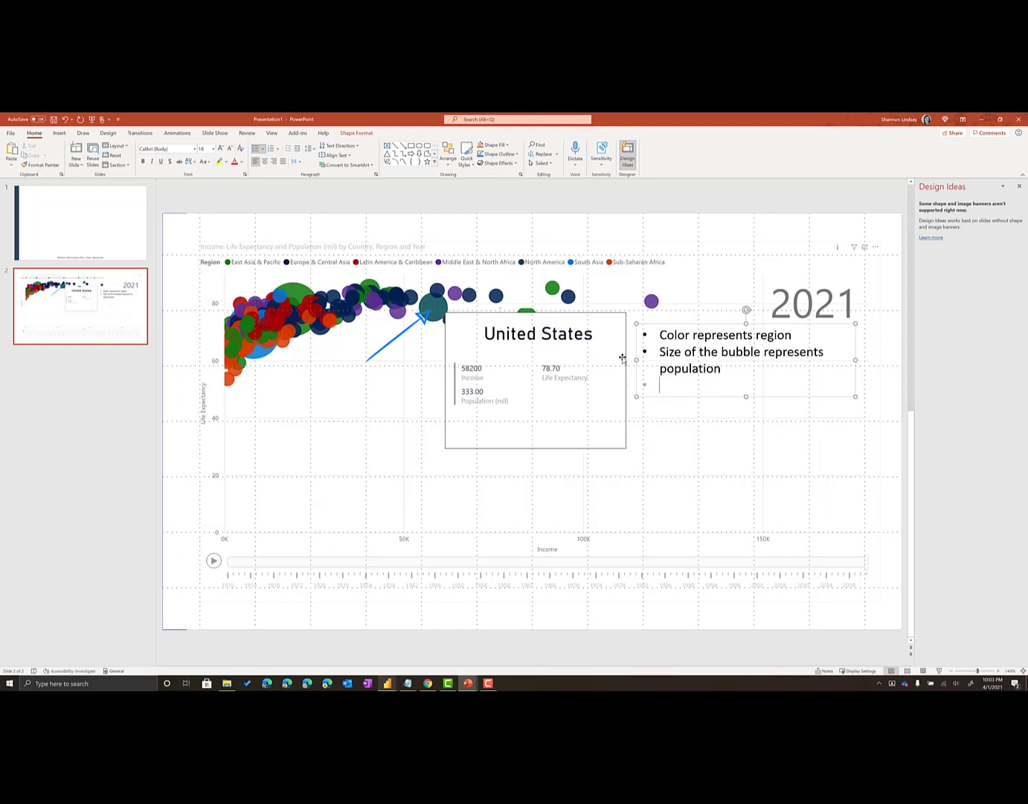
# Insert the bullet "Each bubble is a country" at the start of the list and select the text box
pyautogui.press('Return')
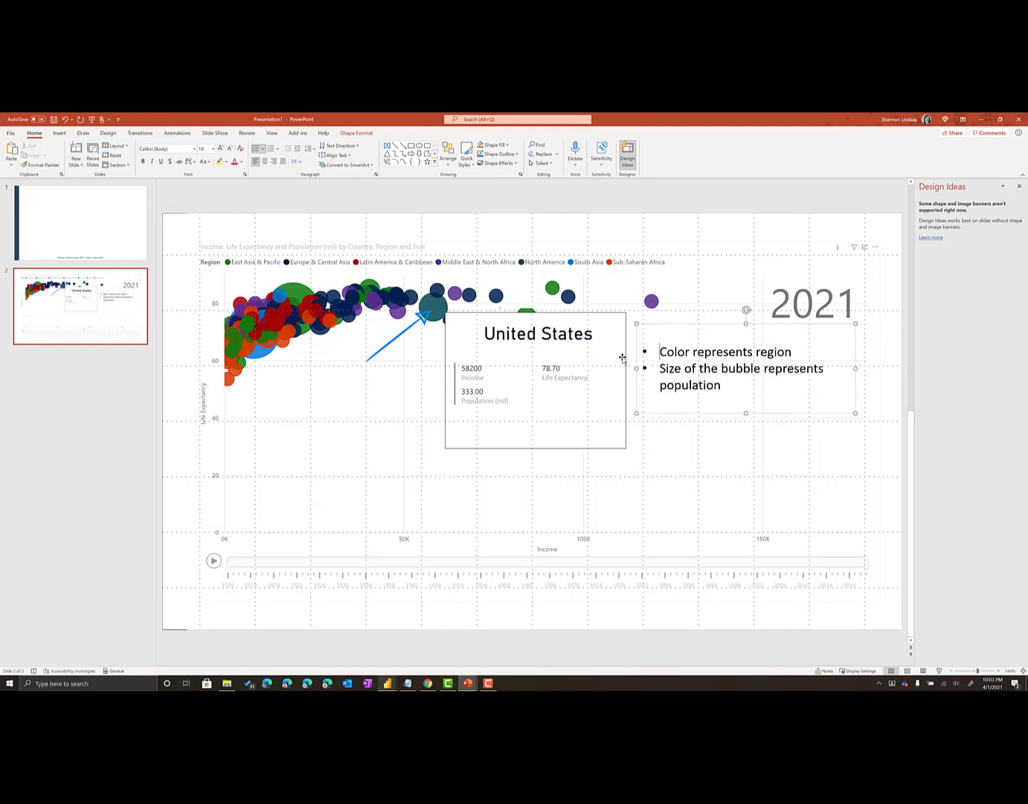
pyautogui.write('Each bubble is a country')
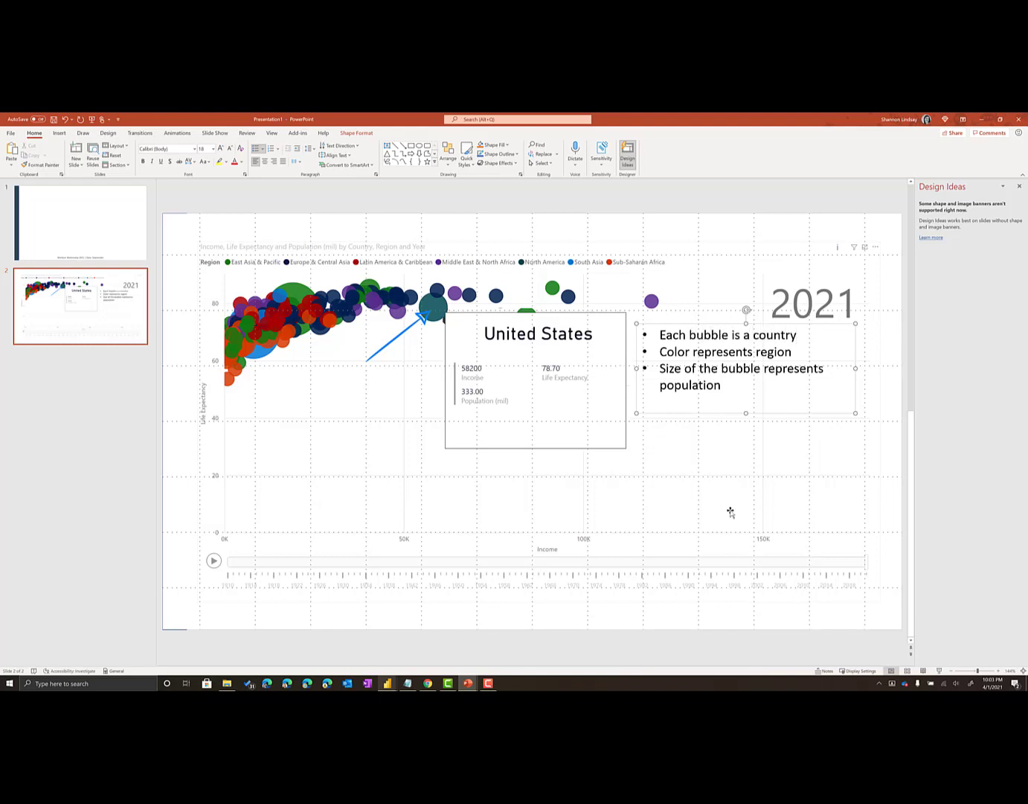
pyautogui.click(688, 413)
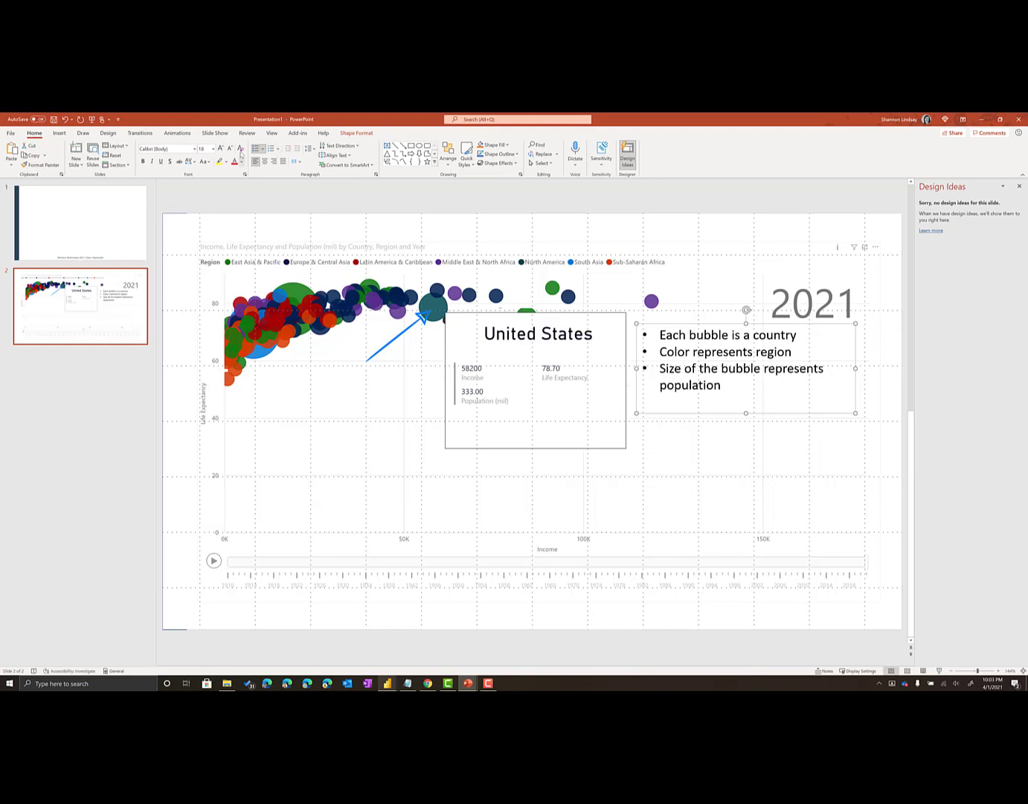
# Fill the bulleted text box with blue and set its text color to white
pyautogui.click(509, 146)
pyautogui.click(508, 164)
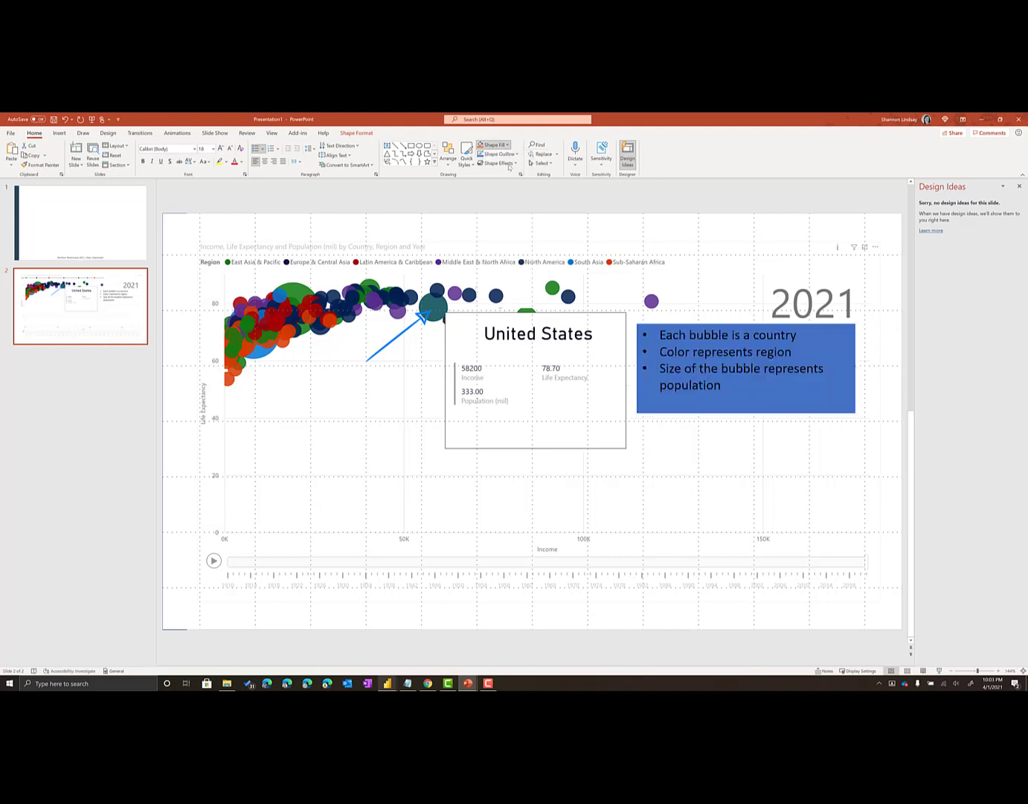
pyautogui.click(241, 164)
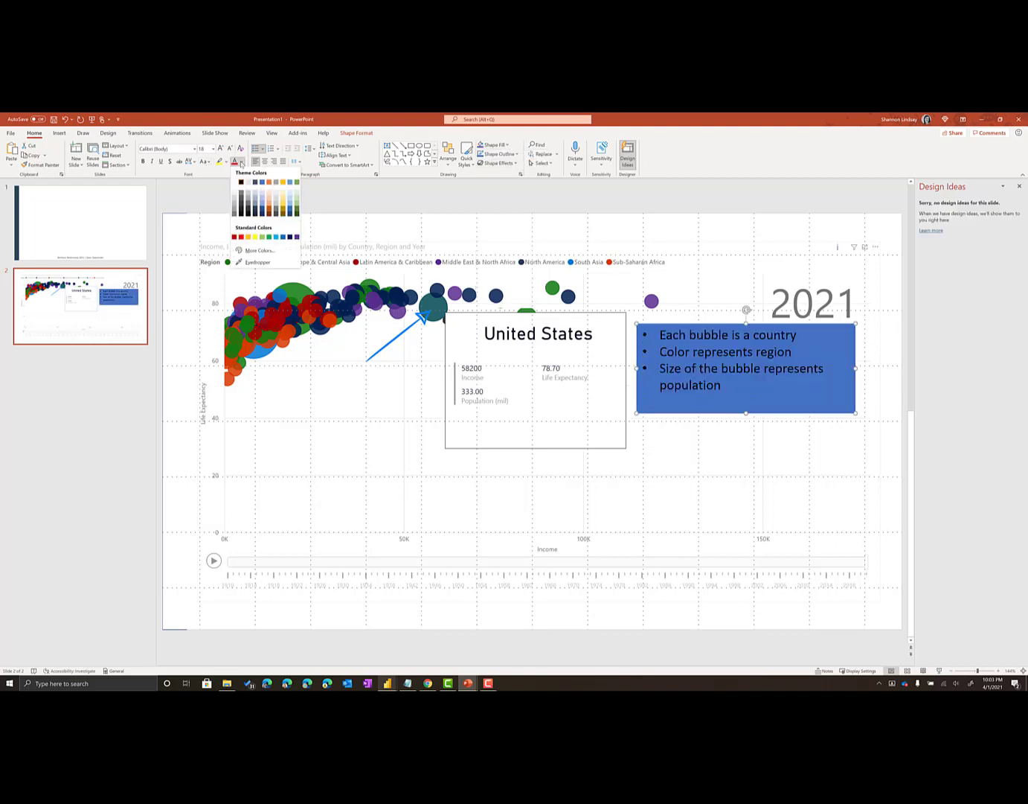
pyautogui.click(235, 182)
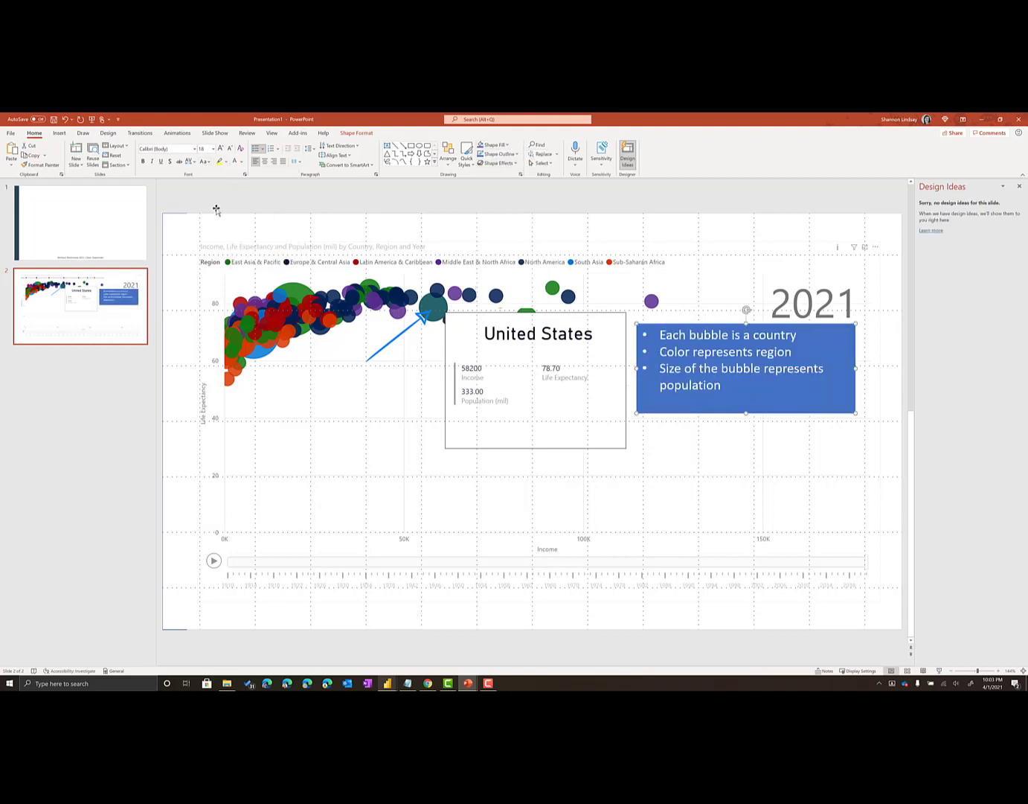
# Increase the bulleted text to size 28 and align it vertically to the middle of its box
pyautogui.click(221, 148)
pyautogui.click(221, 149)
pyautogui.click(221, 149)
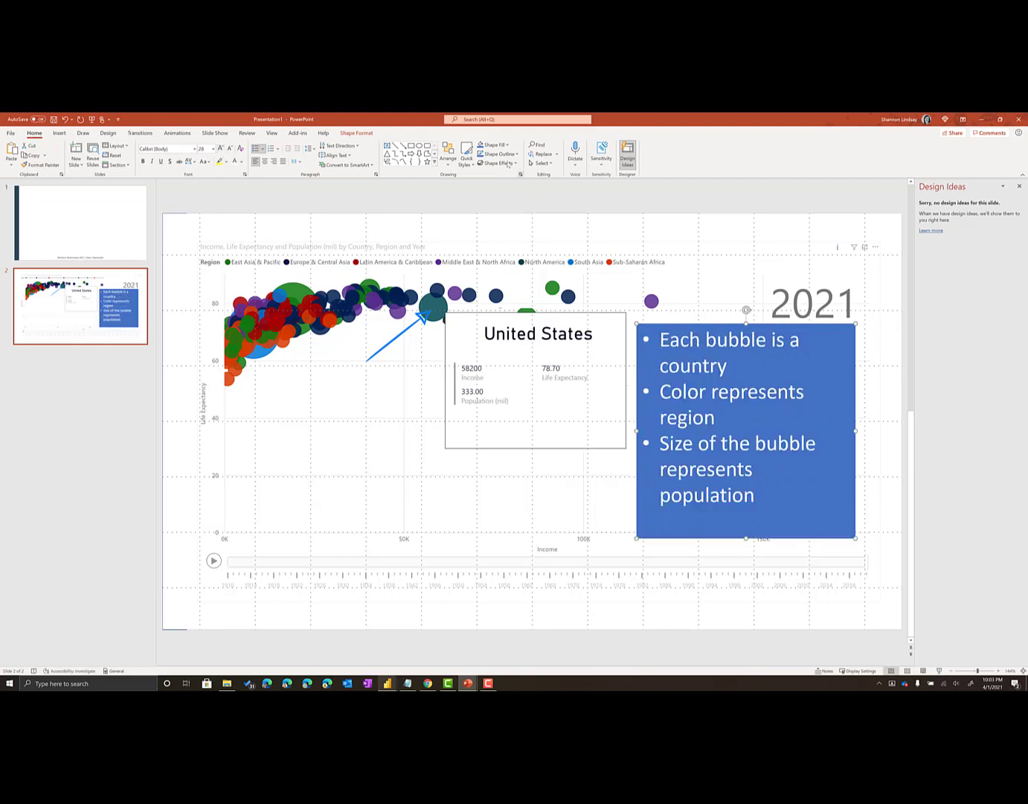
pyautogui.click(337, 155)
pyautogui.click(341, 197)
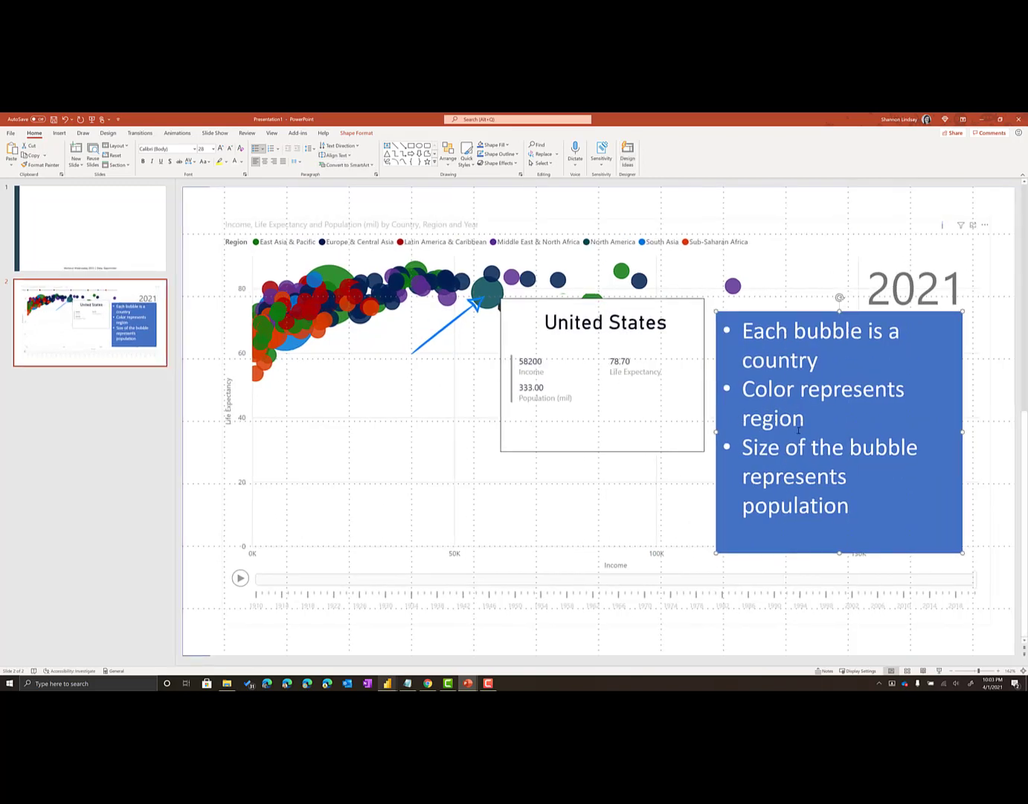
pyautogui.click(338, 155)
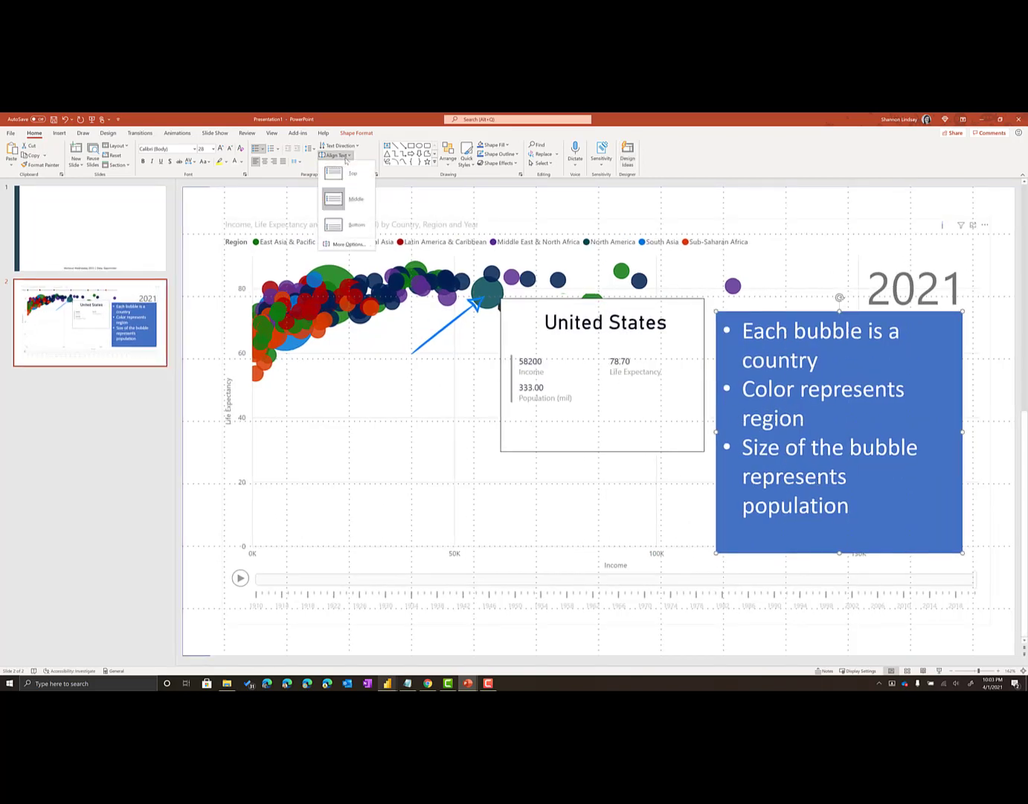
pyautogui.click(355, 197)
# Delete the empty last bullet and move the blue text box up so it covers the 2021 label
pyautogui.click(776, 541)
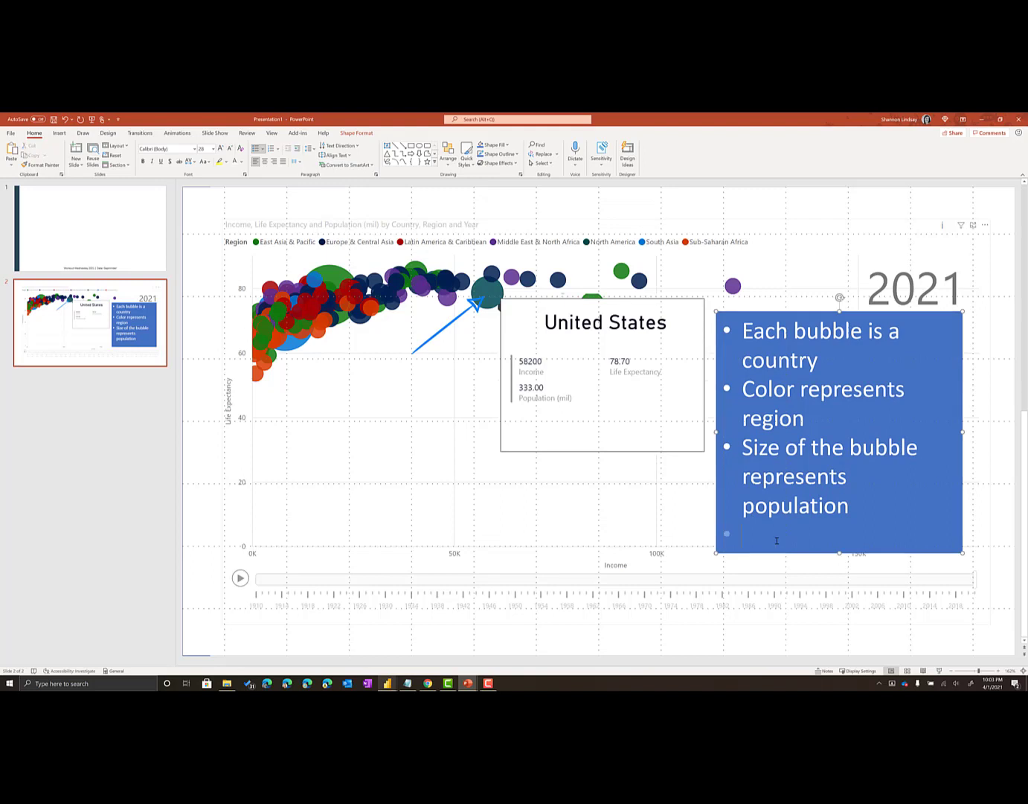
pyautogui.press('BackSpace')
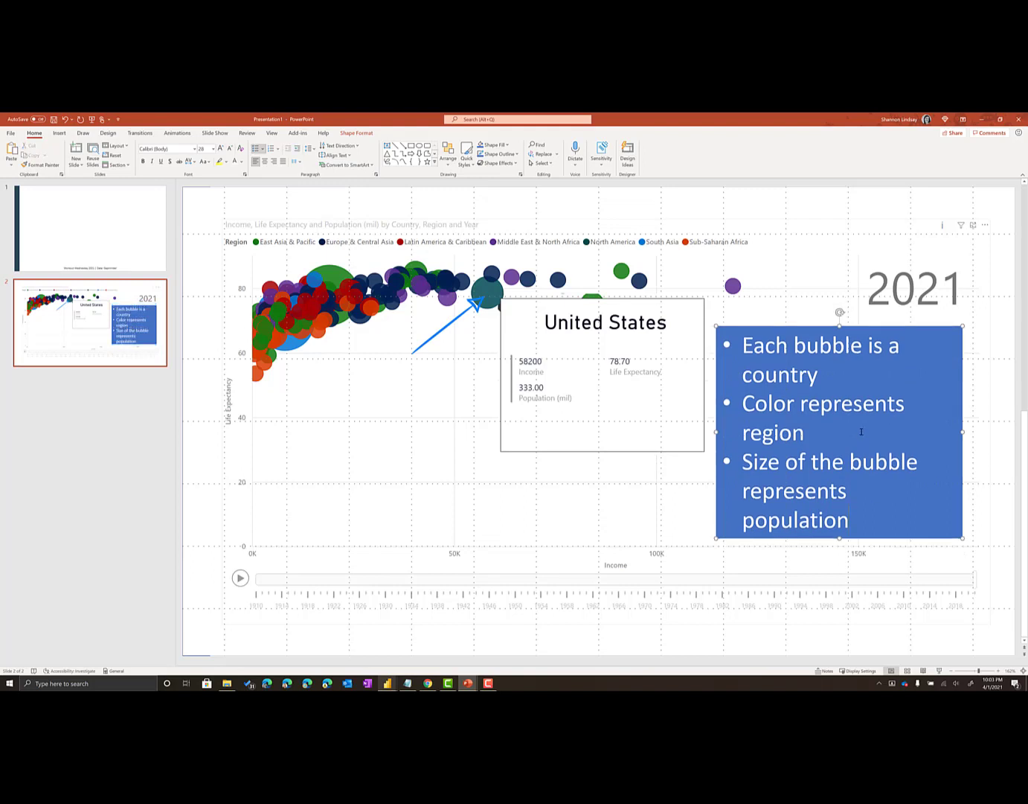
pyautogui.moveTo(796, 328); pyautogui.dragTo(799, 258)
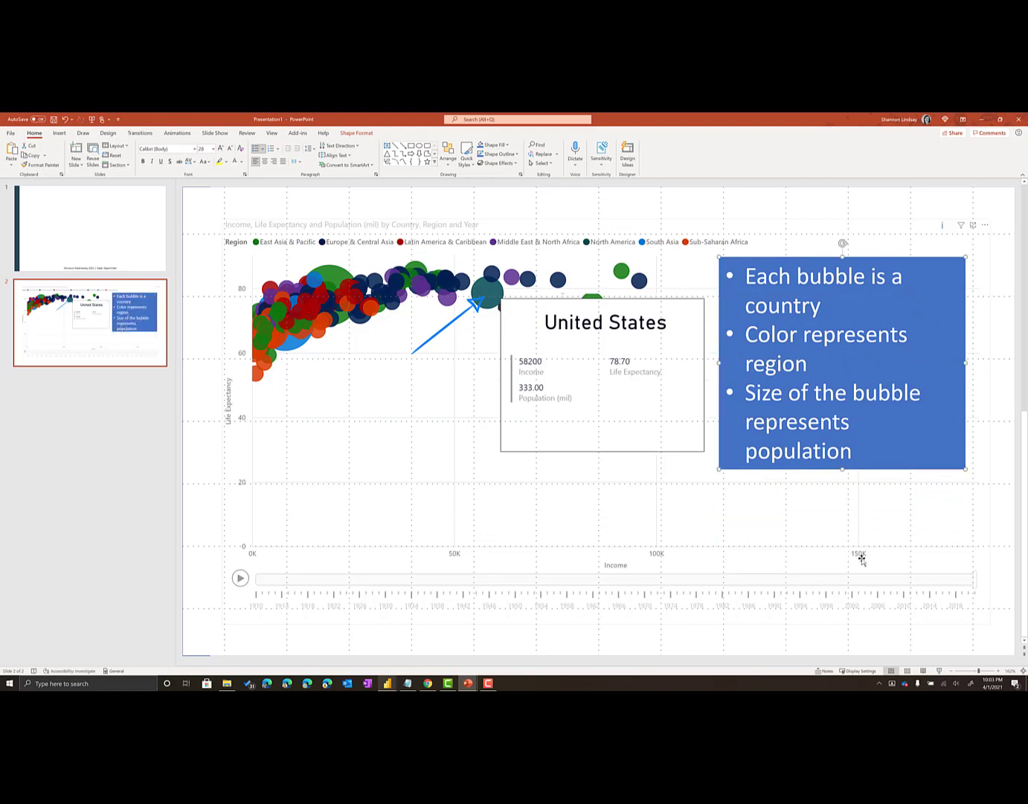